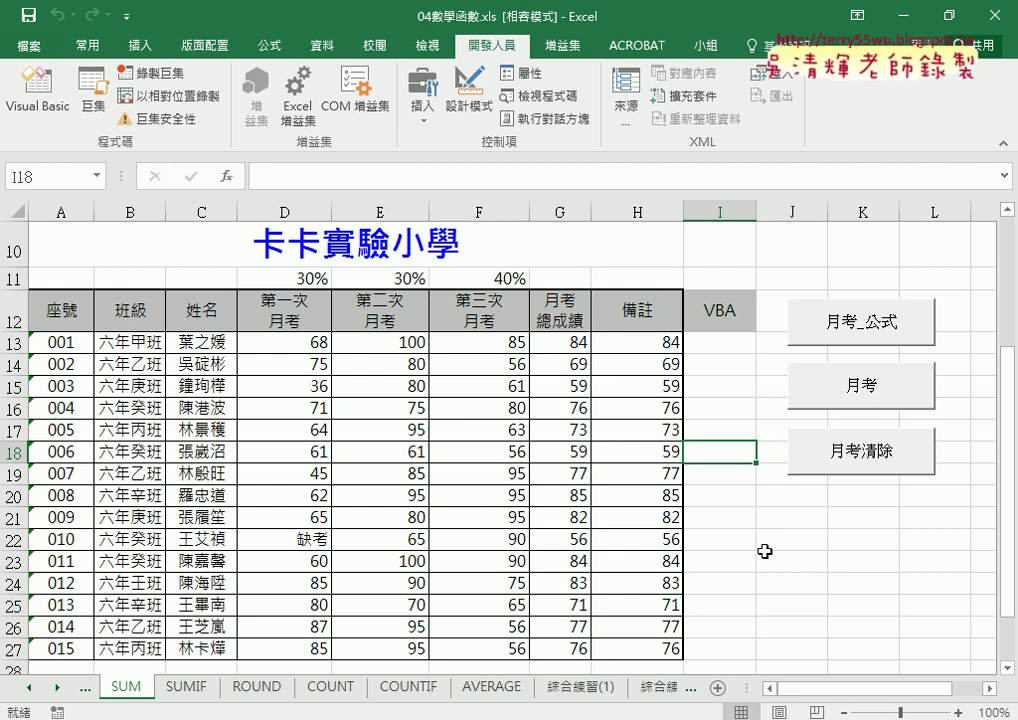
- Compare the weighted total formula in G13 with the rounded SUMPRODUCT formula in H13
click(569, 343)
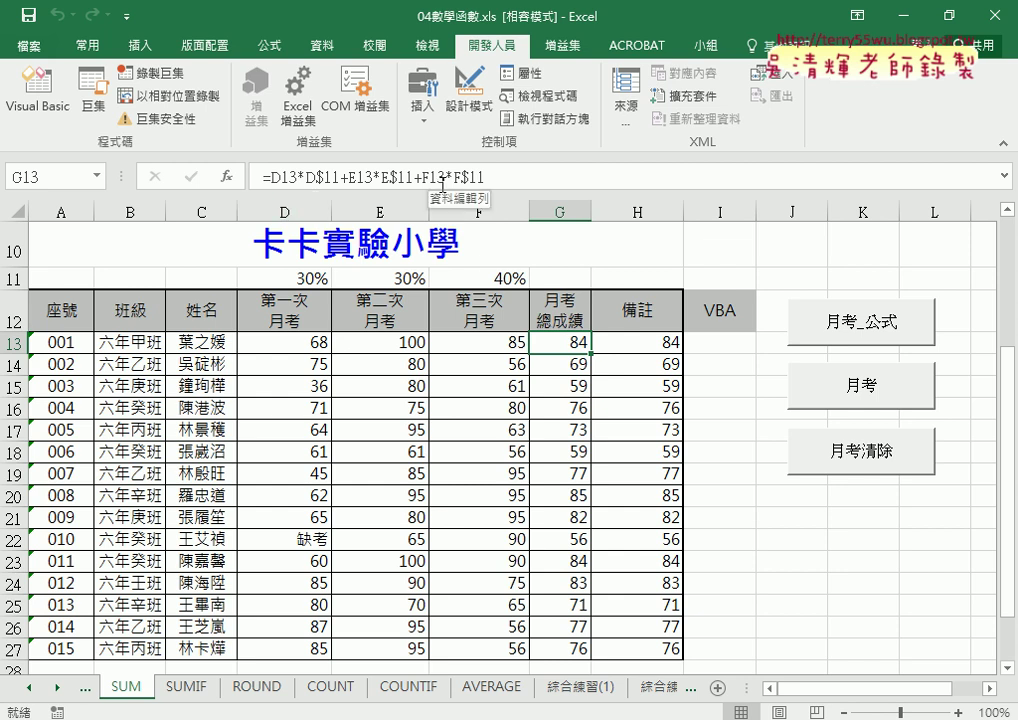
click(653, 346)
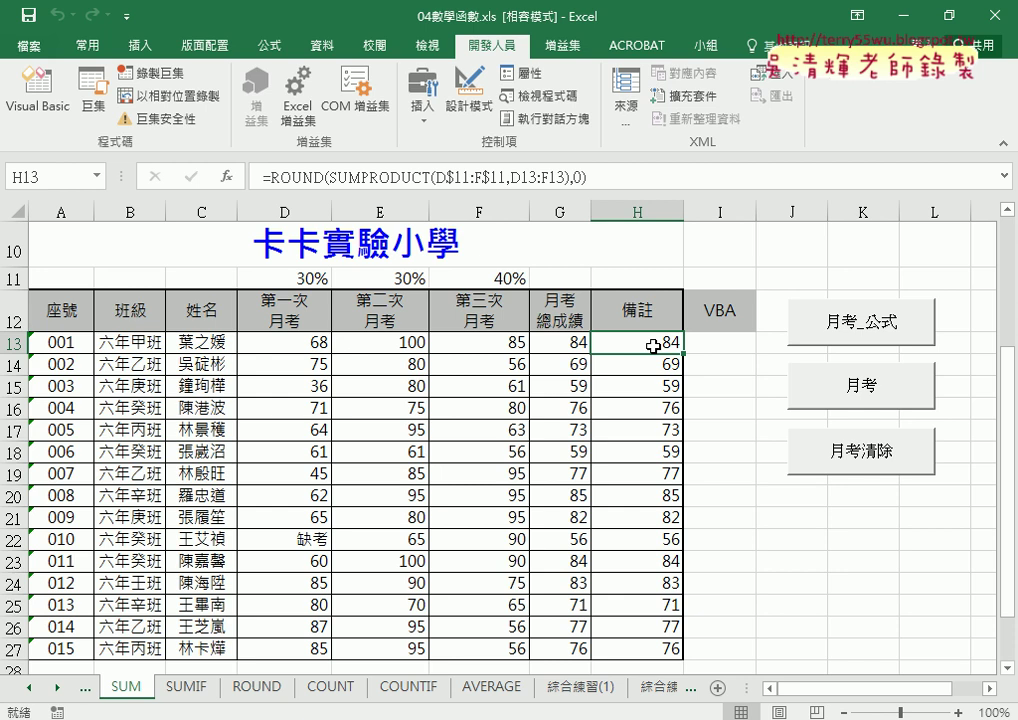
click(580, 346)
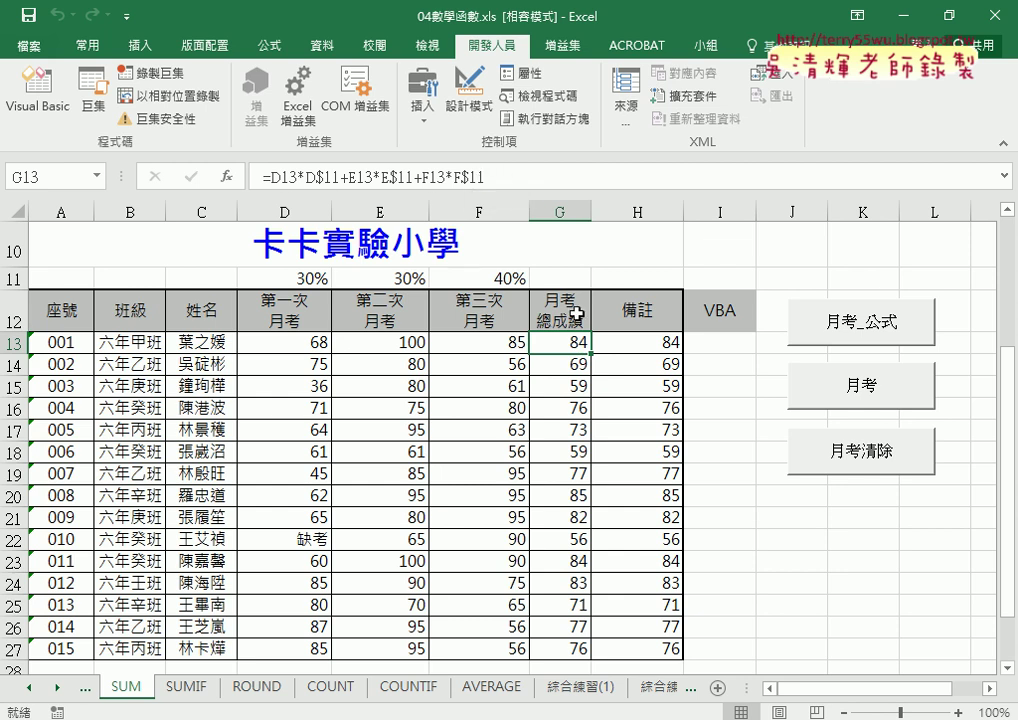
click(633, 339)
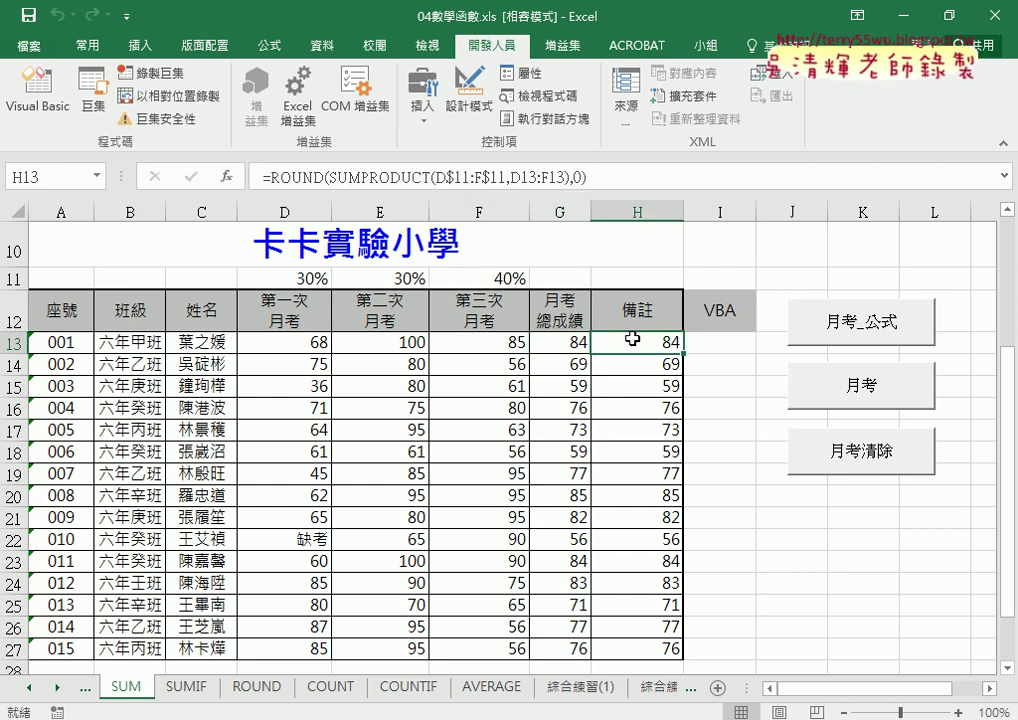
- Try the 月考_公式, 月考 and 月考清除 macros, ending with SUMPRODUCT formulas in column I
click(734, 346)
click(845, 324)
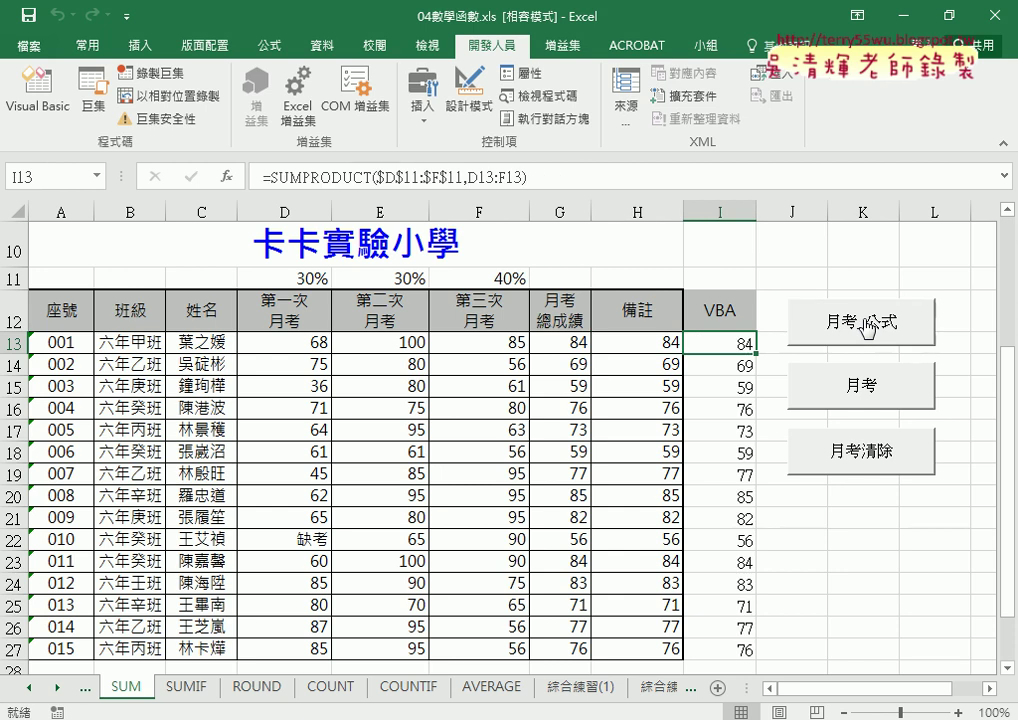
click(864, 389)
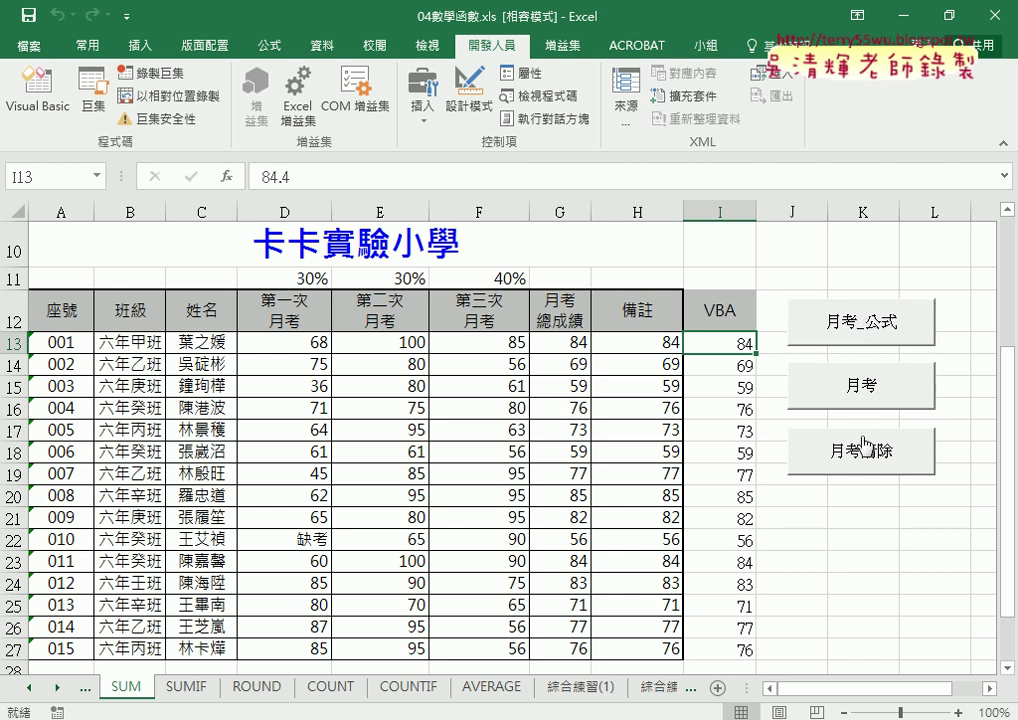
click(864, 462)
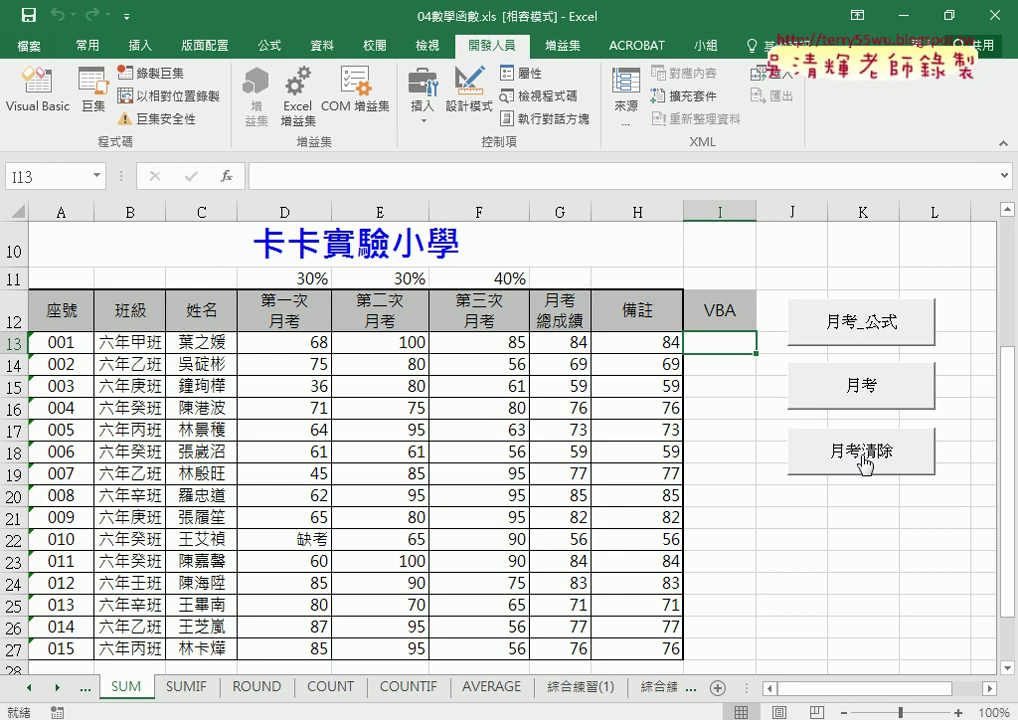
click(859, 325)
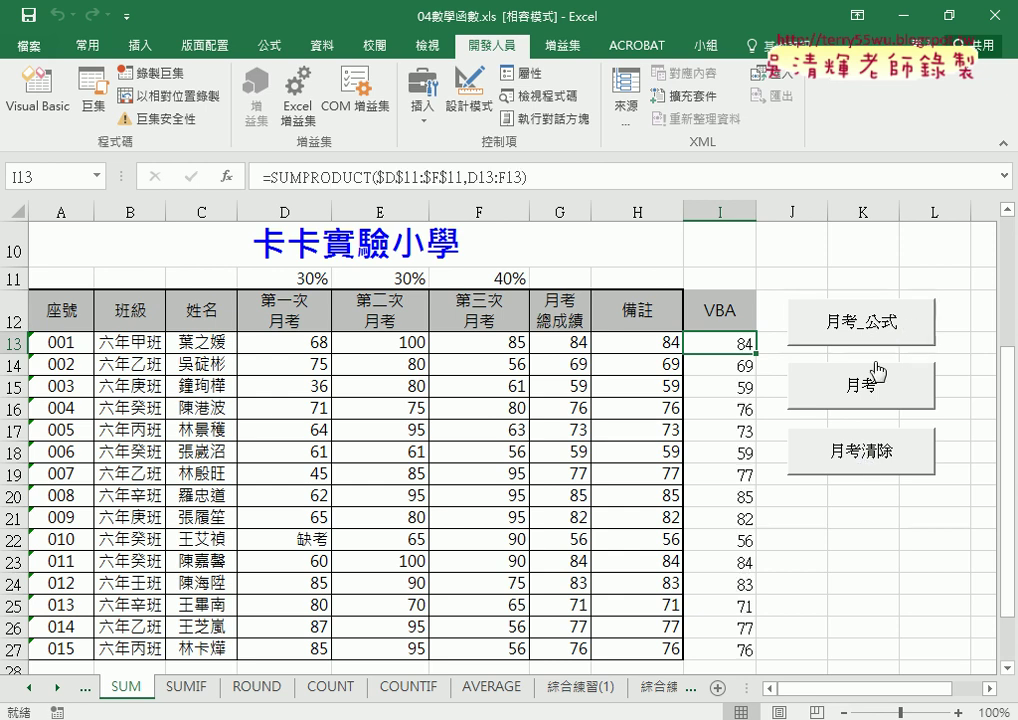
click(876, 386)
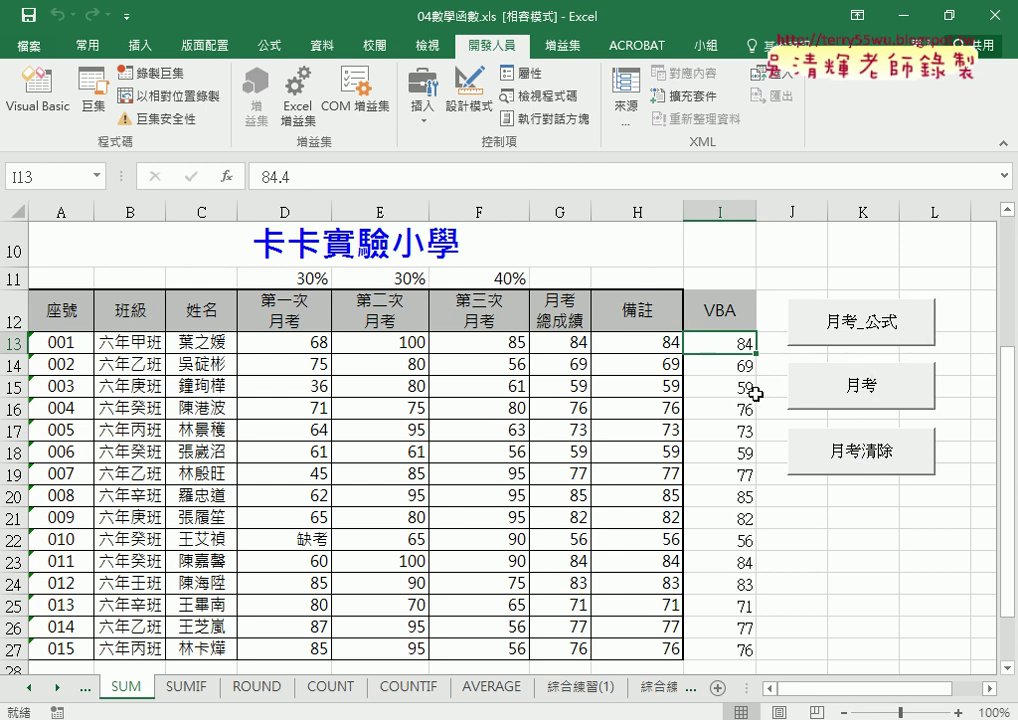
click(874, 328)
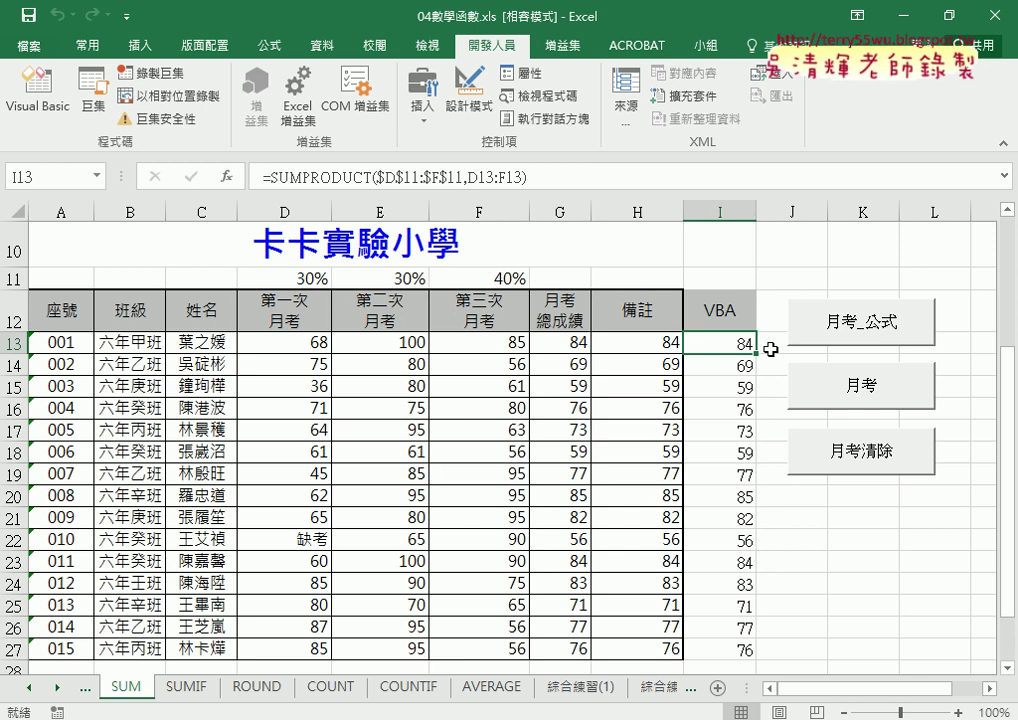
- Annotate I13's value and its SUMPRODUCT formula with pen marks, then erase them
drag(757, 334, 745, 370)
mouse_move(460, 205)
mouse_down()
mouse_move(245, 197)
mouse_move(545, 208)
mouse_up()
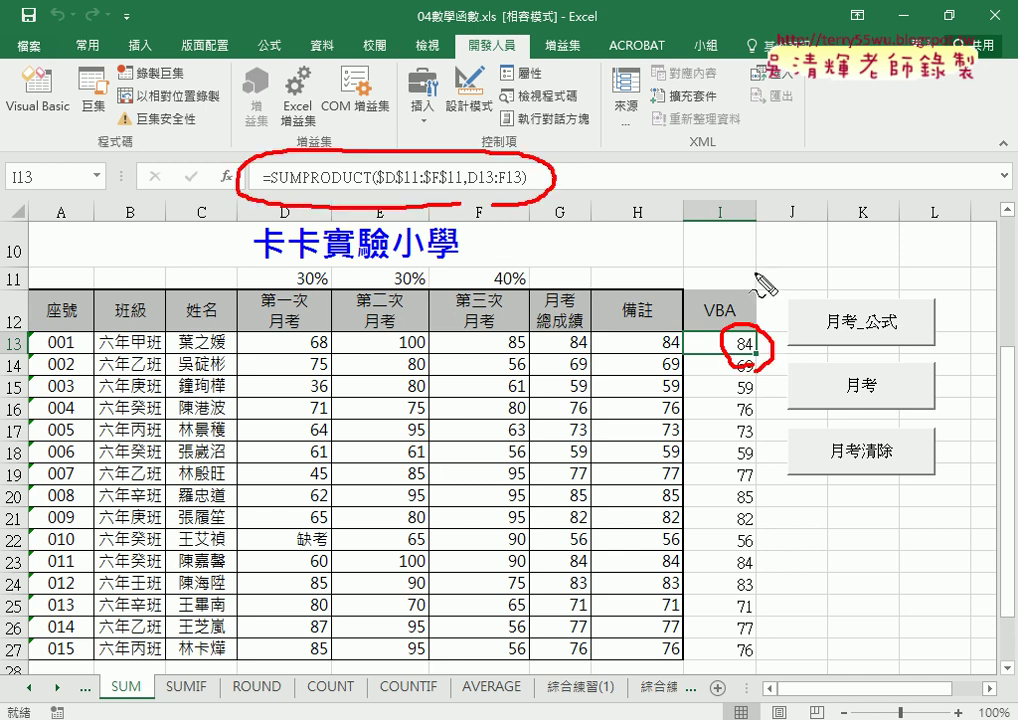
mouse_move(885, 343)
mouse_down()
mouse_move(840, 306)
mouse_move(880, 340)
mouse_up()
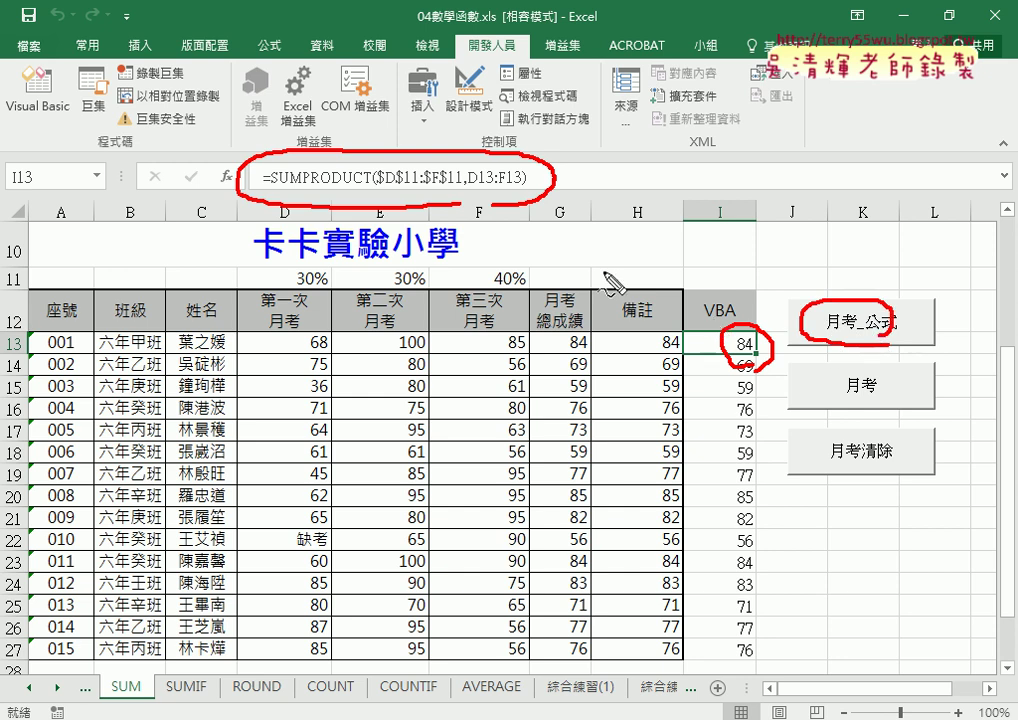
mouse_move(743, 338)
mouse_down()
mouse_move(545, 200)
mouse_move(552, 232)
mouse_move(597, 213)
mouse_up()
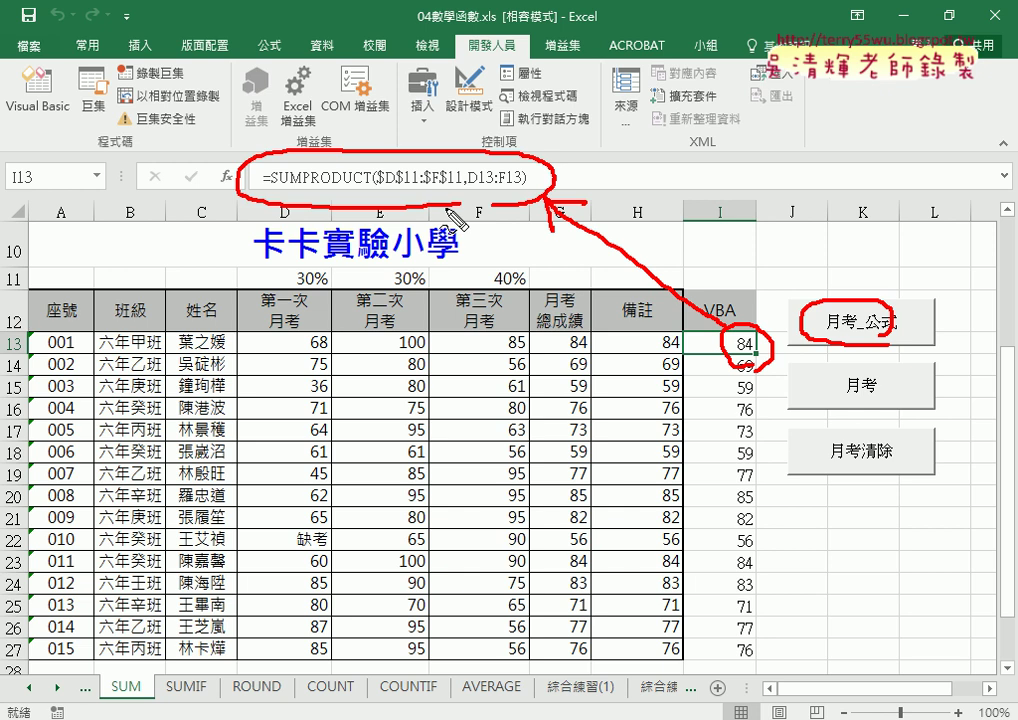
key(Escape)
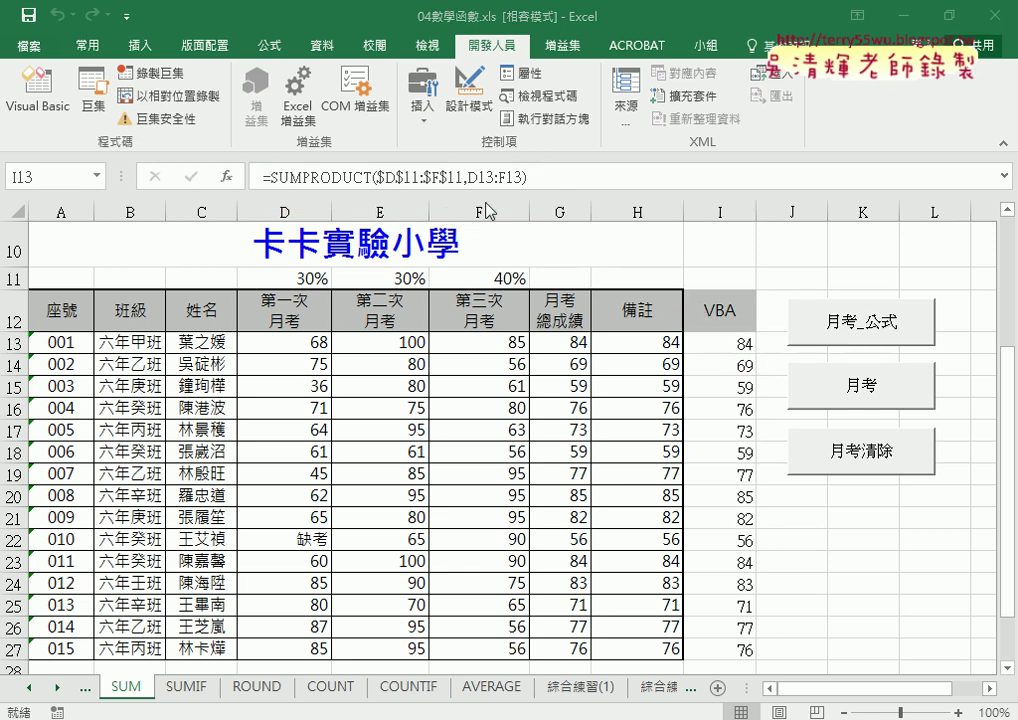
- Run 月考 to write 84.4 into I13, confirm it in the formula bar, then clear column I
click(862, 385)
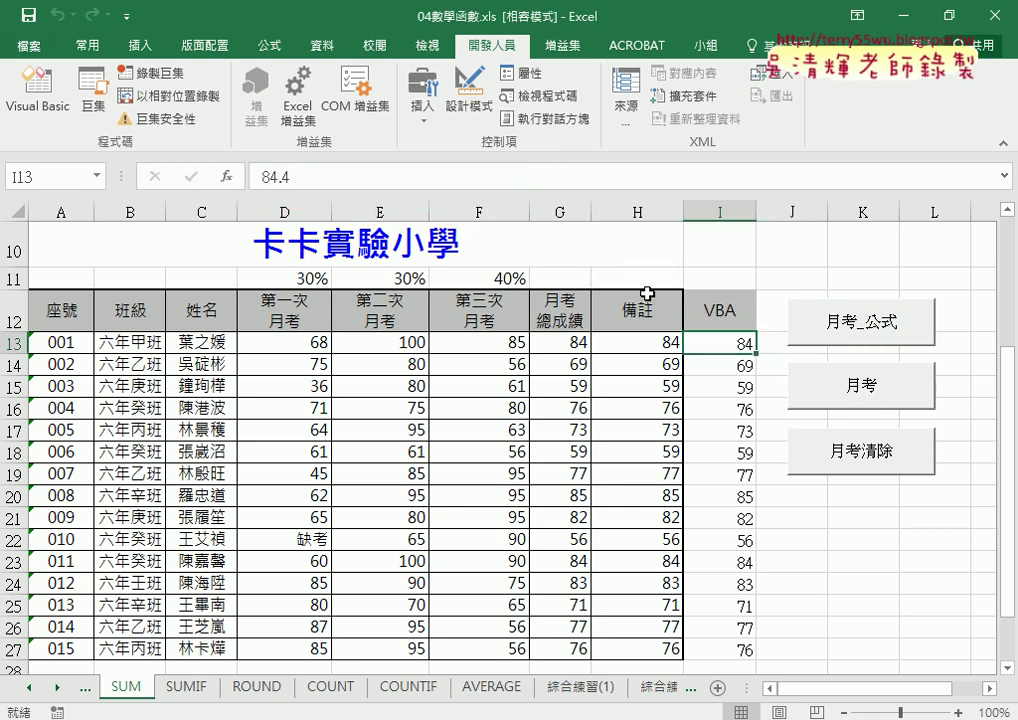
double_click(268, 177)
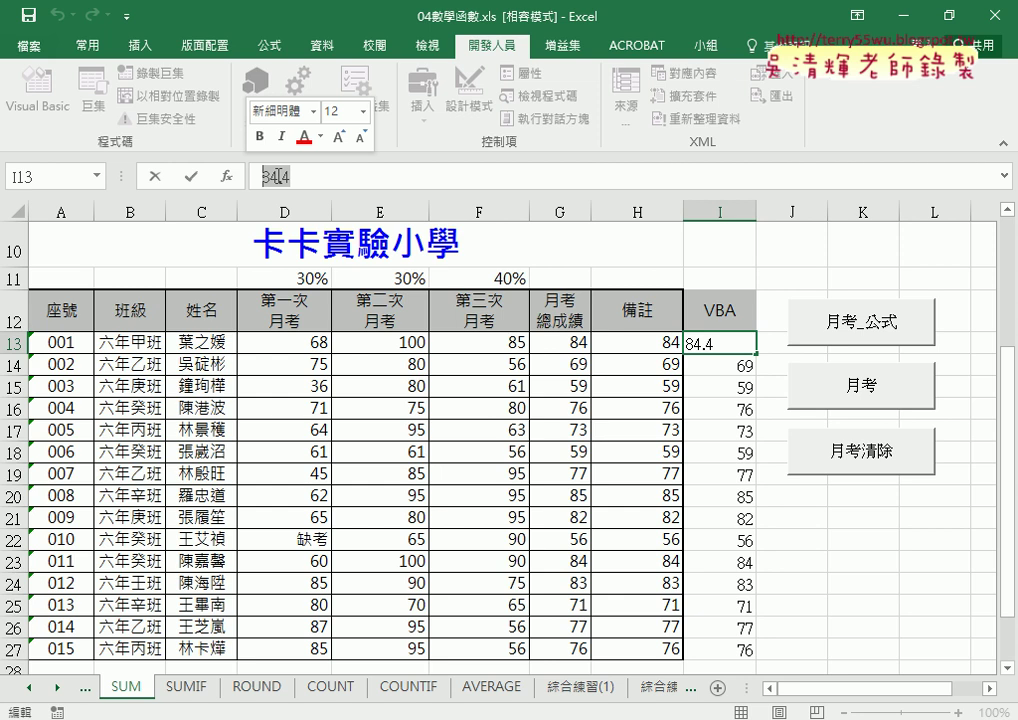
click(817, 464)
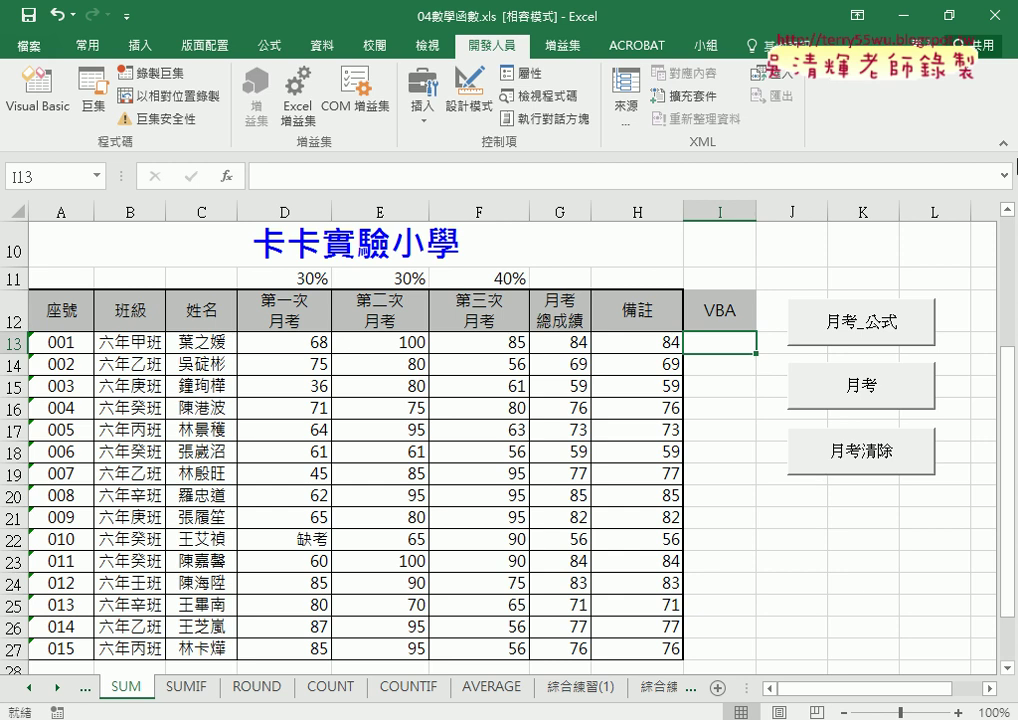
- Open the Visual Basic editor and display Module1's macro code
click(47, 112)
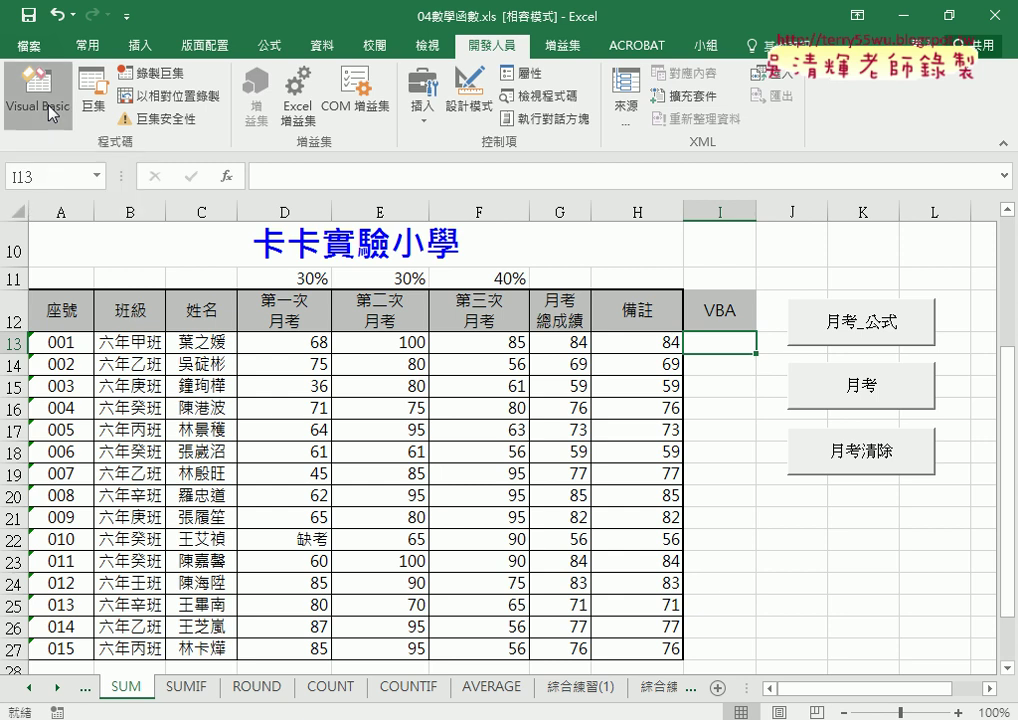
click(104, 363)
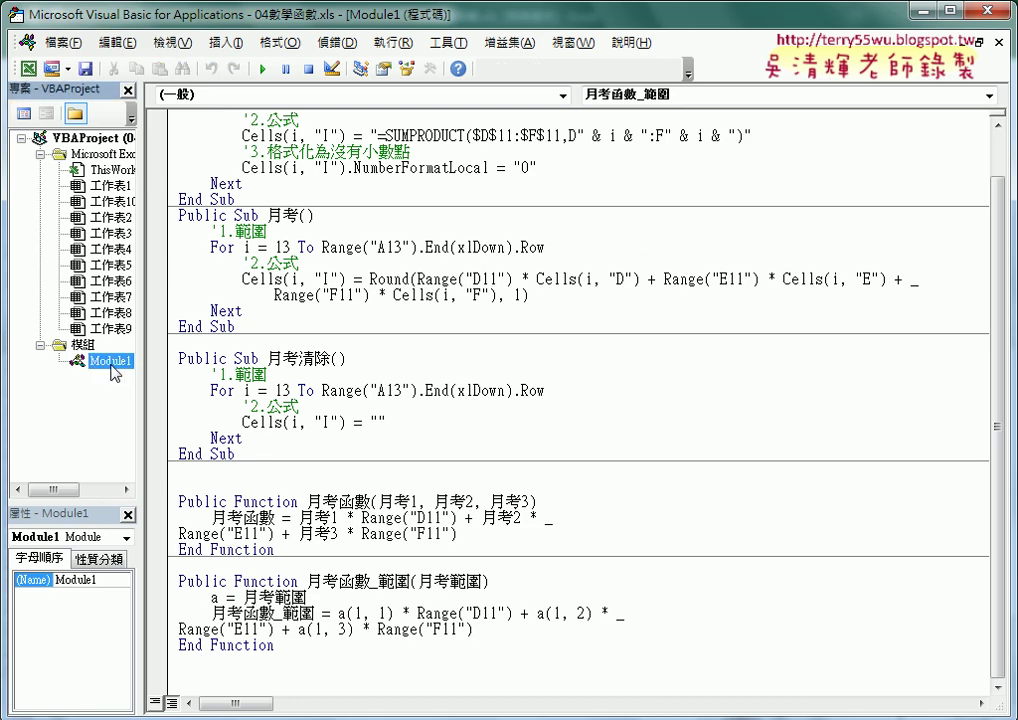
click(220, 310)
scroll(220, 310, up, 1)
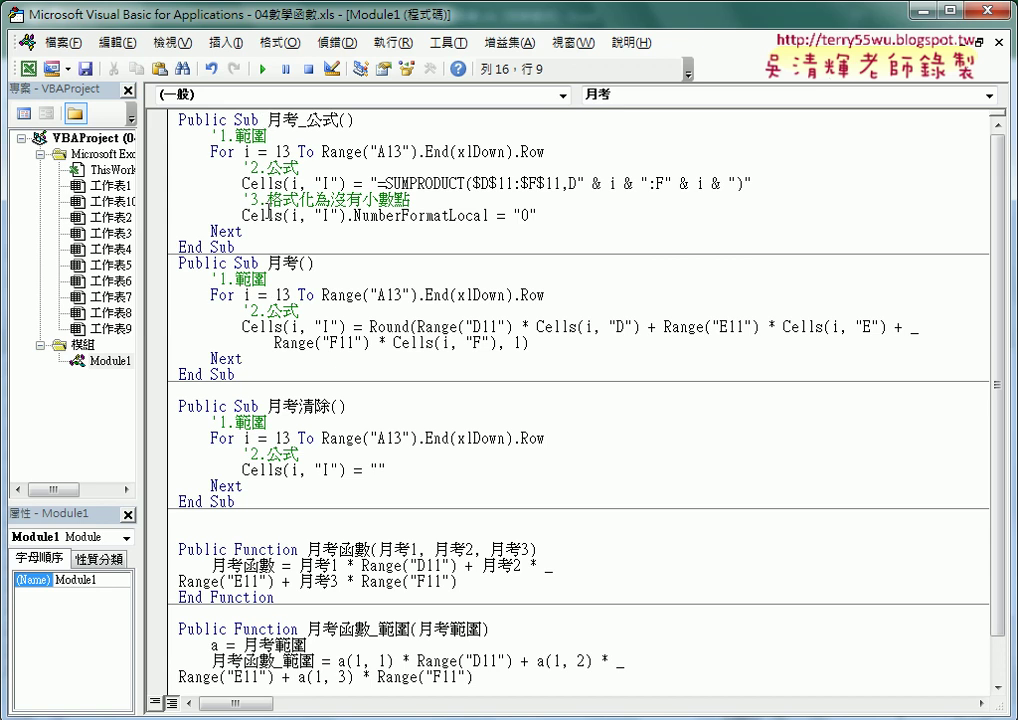
- Delete the 月考_公式 body, cancel the Insert Procedure dialog, and undo the deletion
drag(163, 240, 163, 135)
key(Delete)
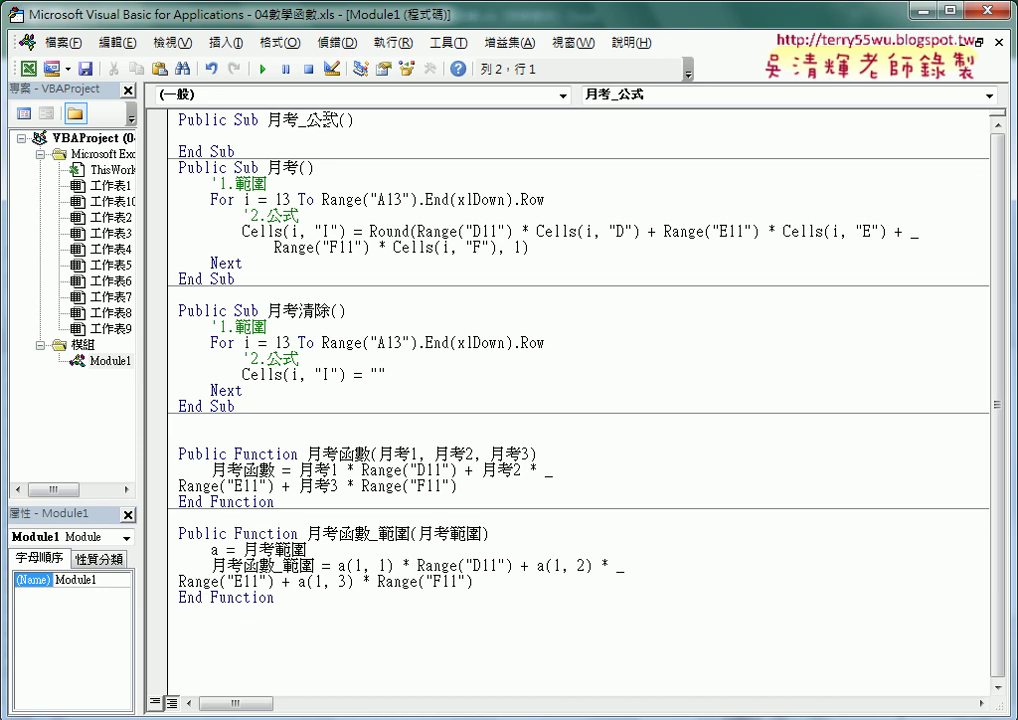
click(226, 43)
click(240, 64)
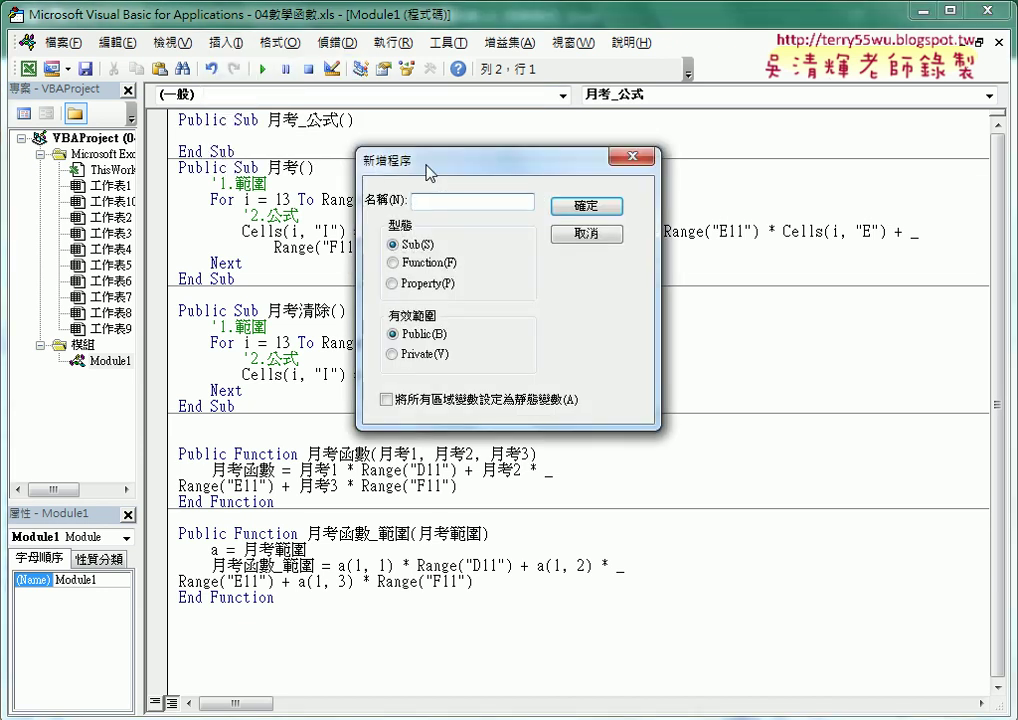
drag(428, 172, 271, 157)
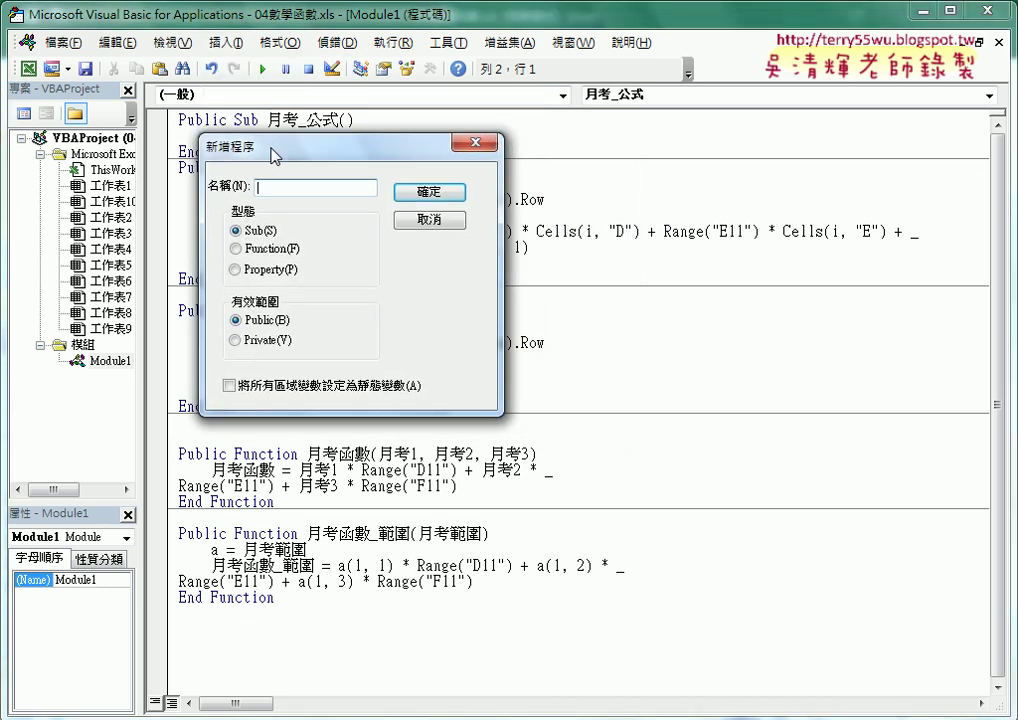
click(430, 218)
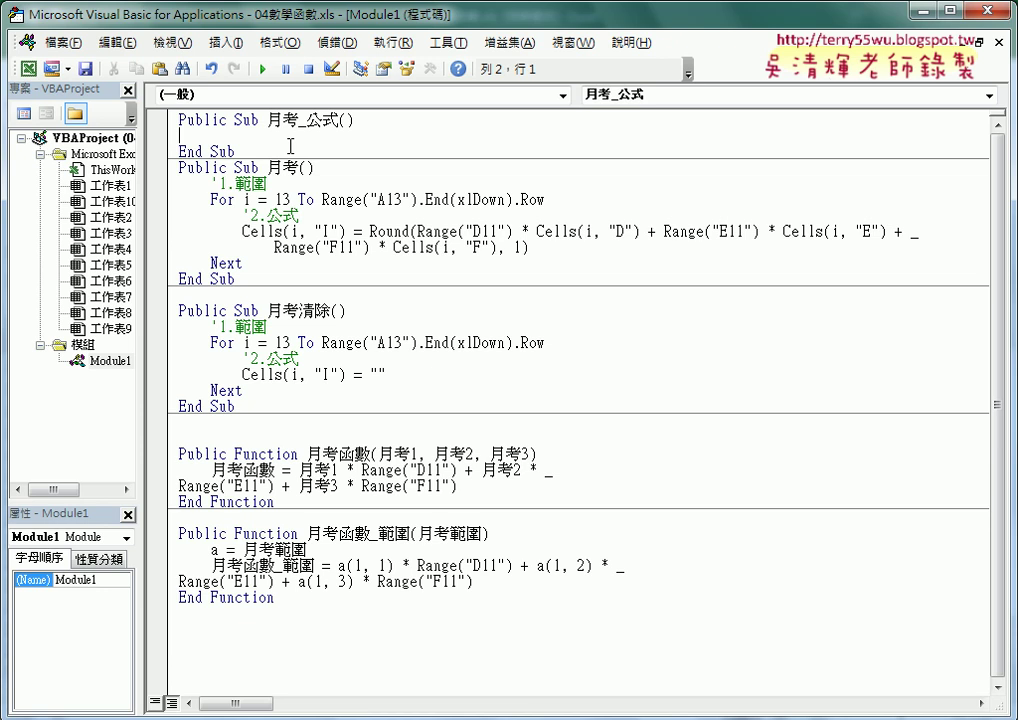
key(ctrl+z)
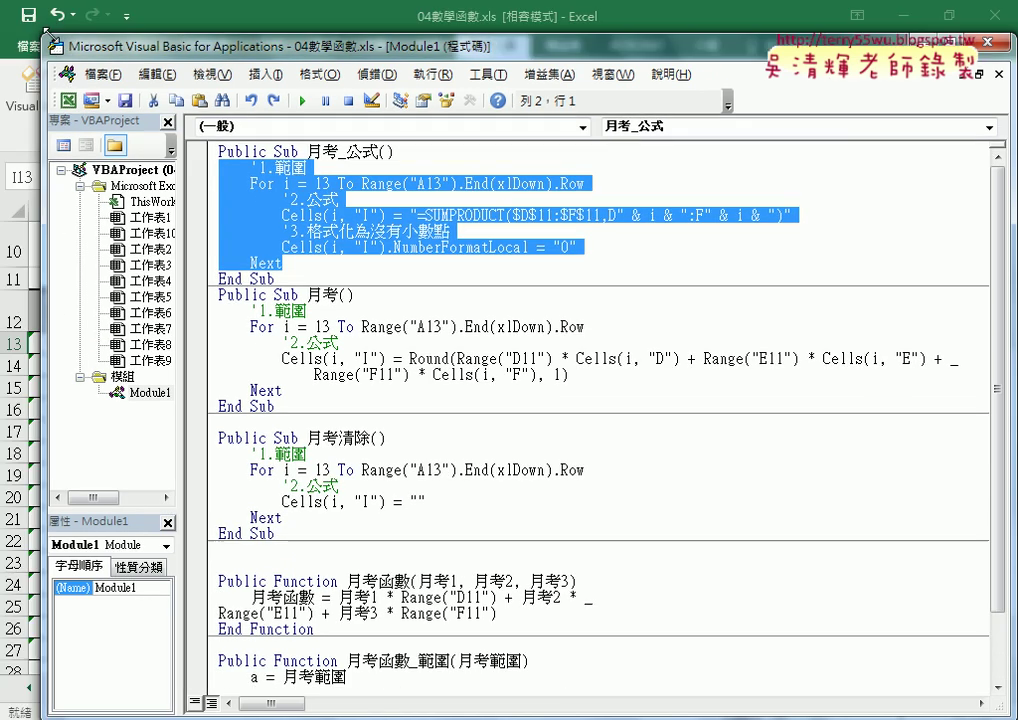
- Shrink the code editor and highlight the loop's start row 13 and end-row expression
mouse_move(8, 6)
mouse_down()
mouse_move(126, 74)
mouse_move(252, 126)
mouse_up()
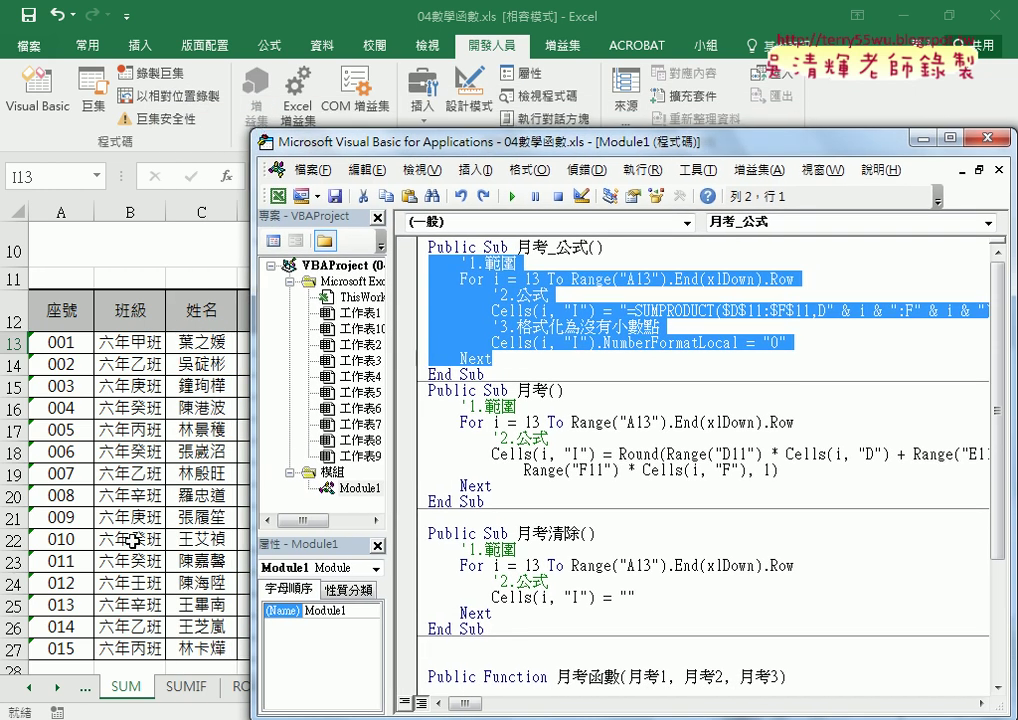
click(552, 293)
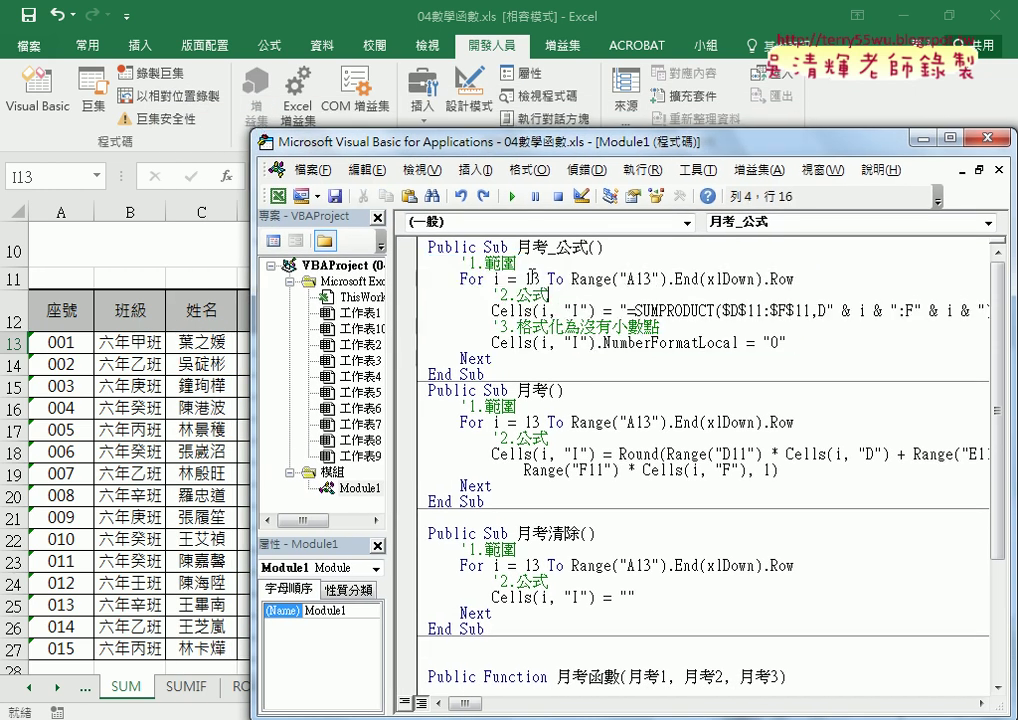
double_click(533, 275)
drag(572, 279, 794, 279)
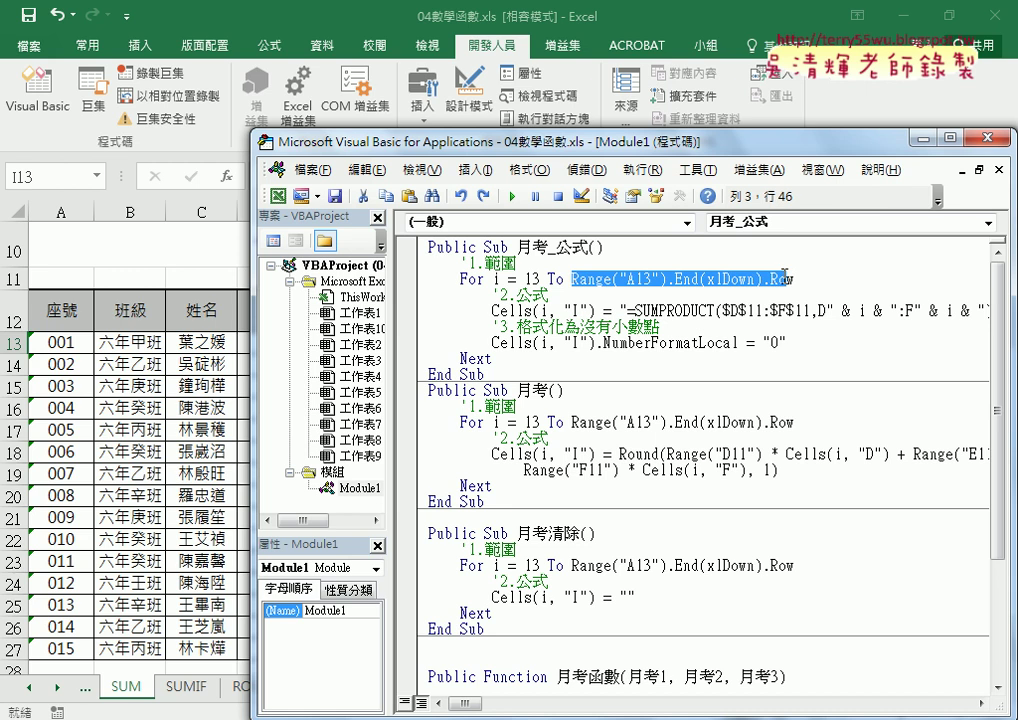
- Find the last student row with Ctrl+Down, compare it to the loop's Next line, then return to the sheet
click(76, 346)
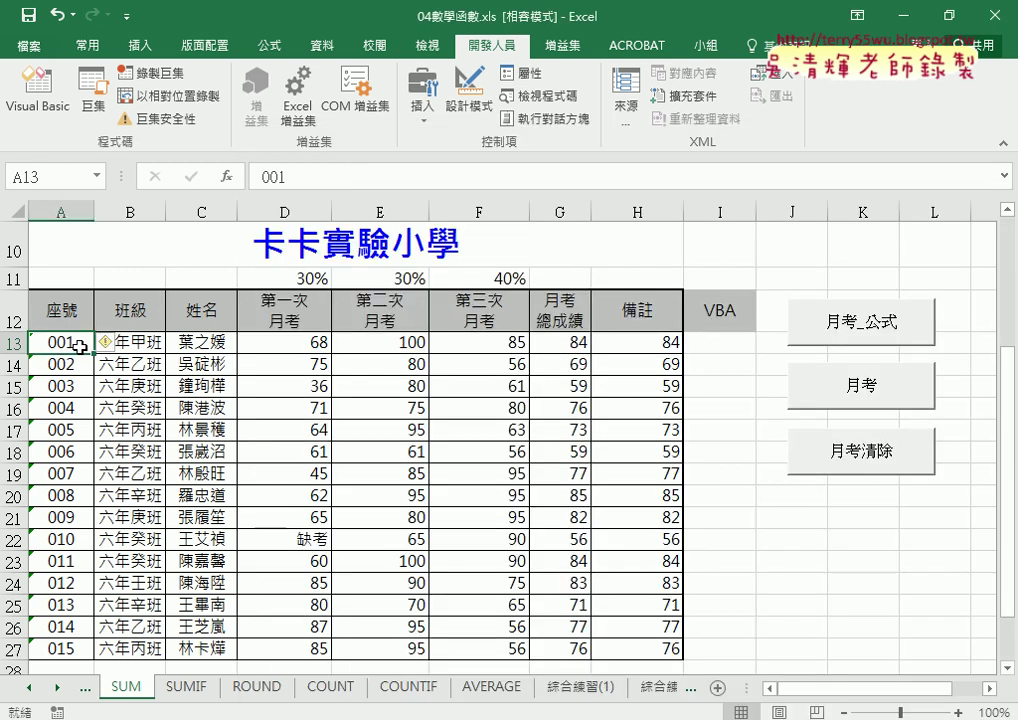
key(ctrl+Down)
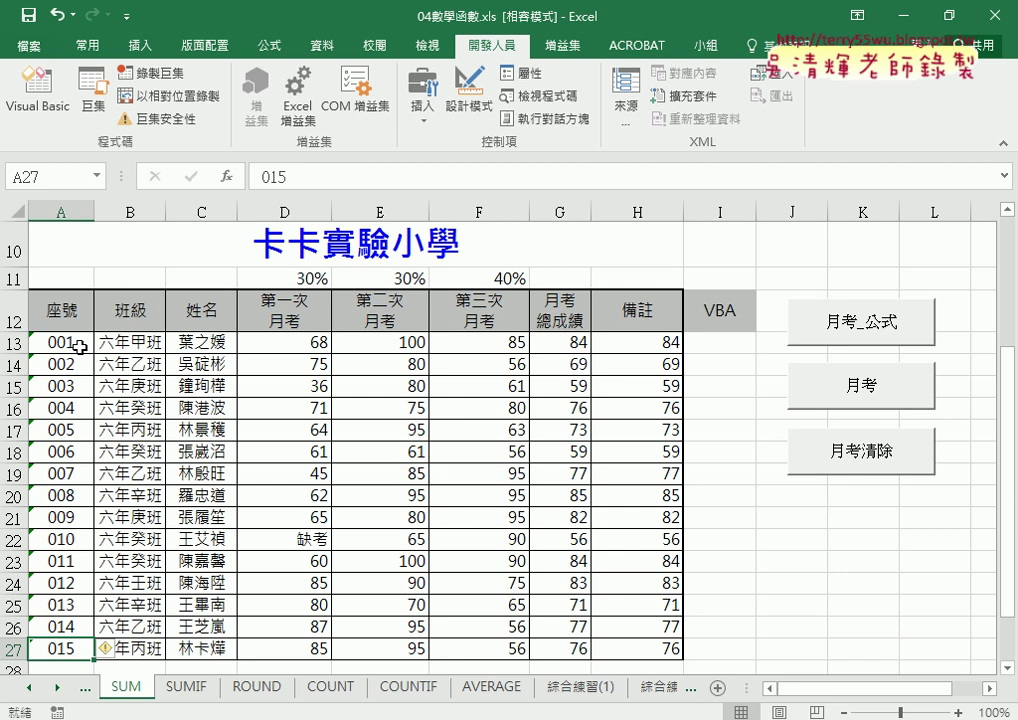
scroll(78, 346, down, 2)
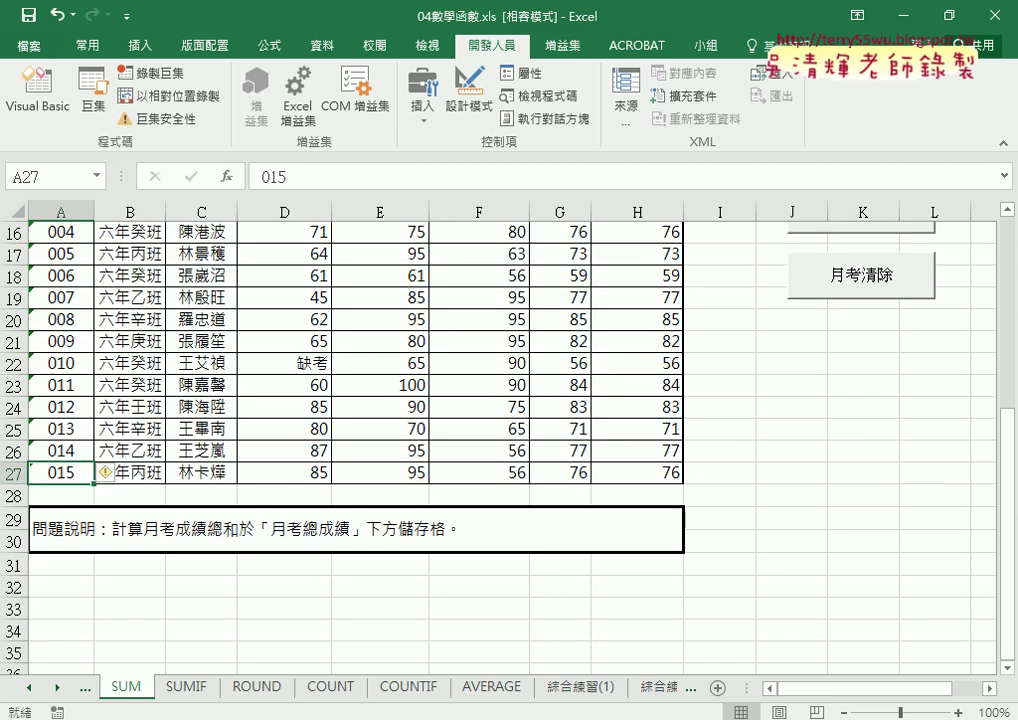
click(450, 620)
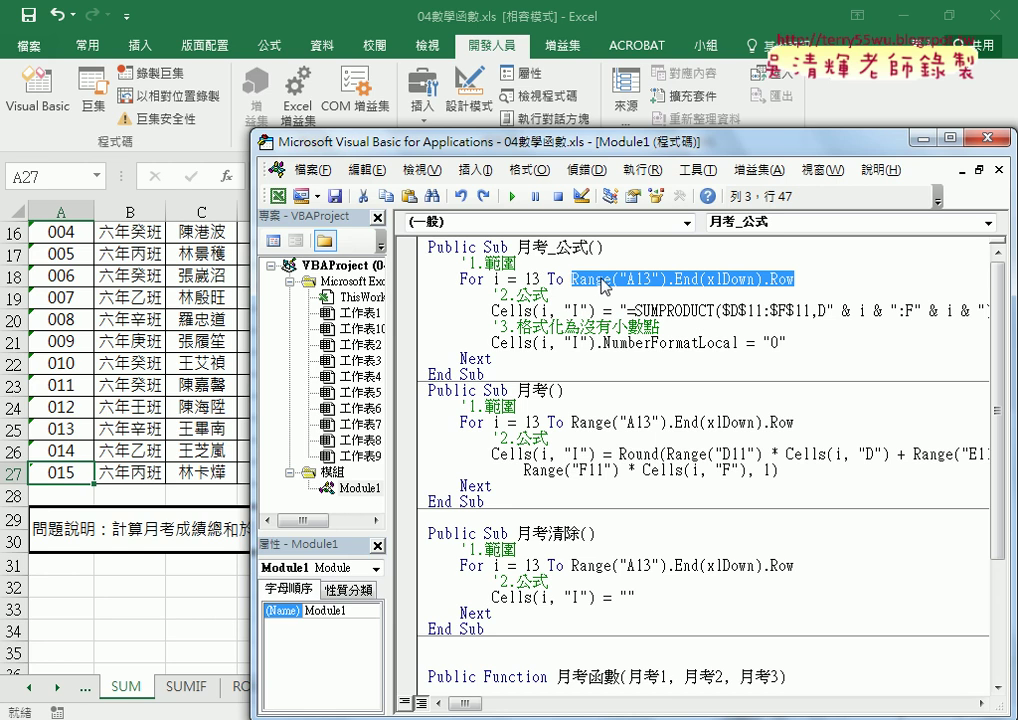
double_click(465, 358)
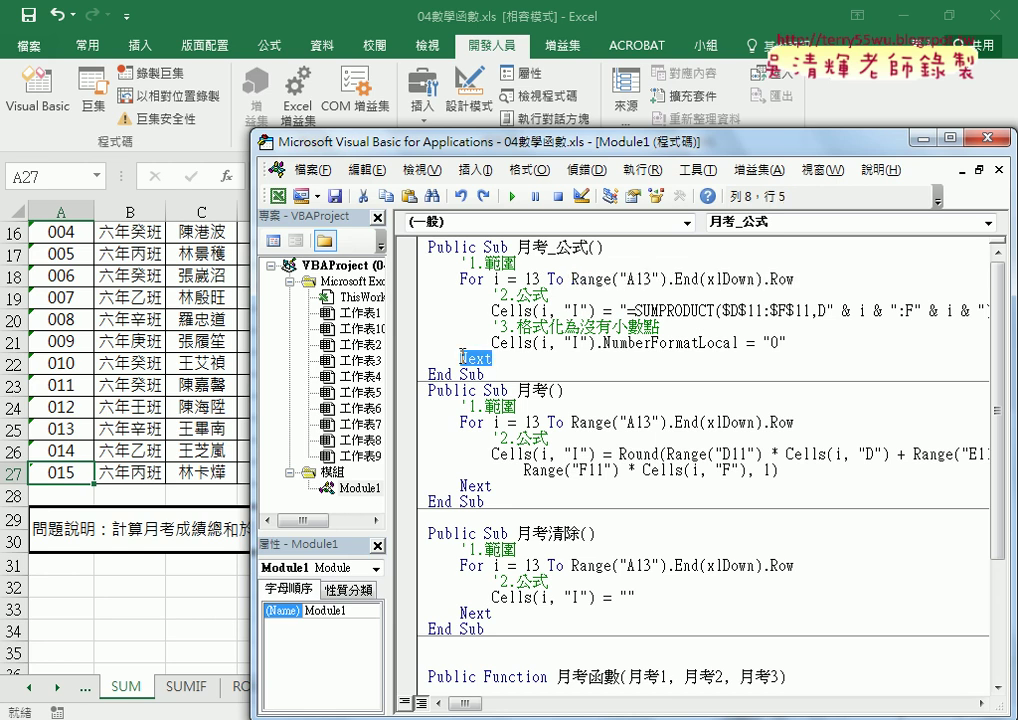
click(190, 385)
scroll(250, 360, up, 4)
scroll(356, 366, down, 2)
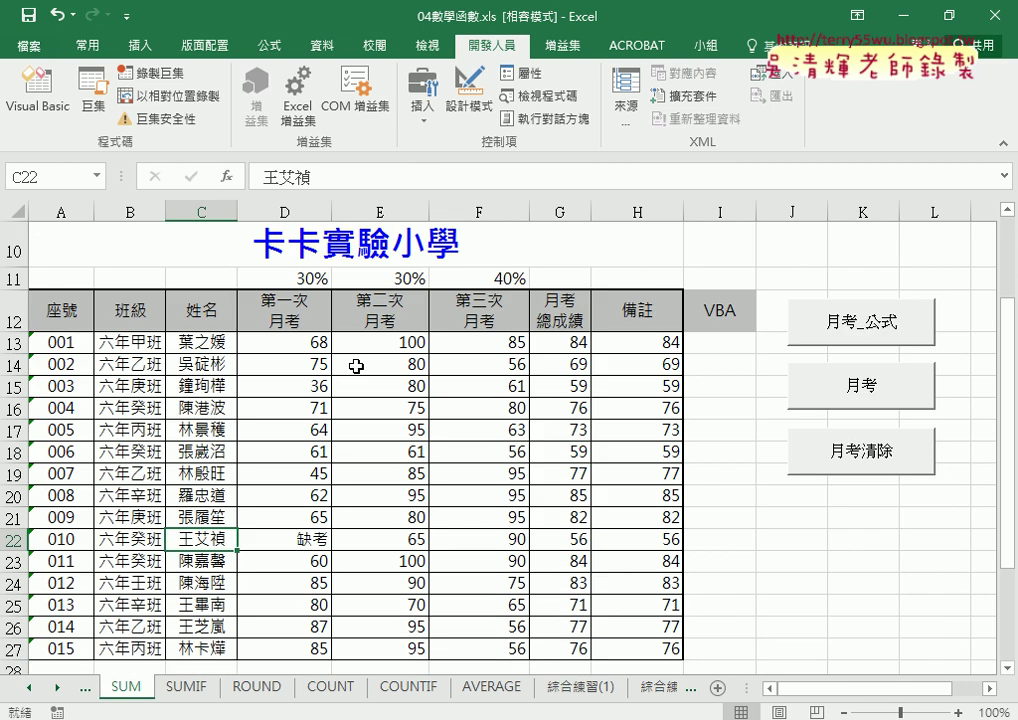
- Delete the =SUMPRODUCT(...) text in the Cells(i, "I") line, leaving empty quotes
click(728, 342)
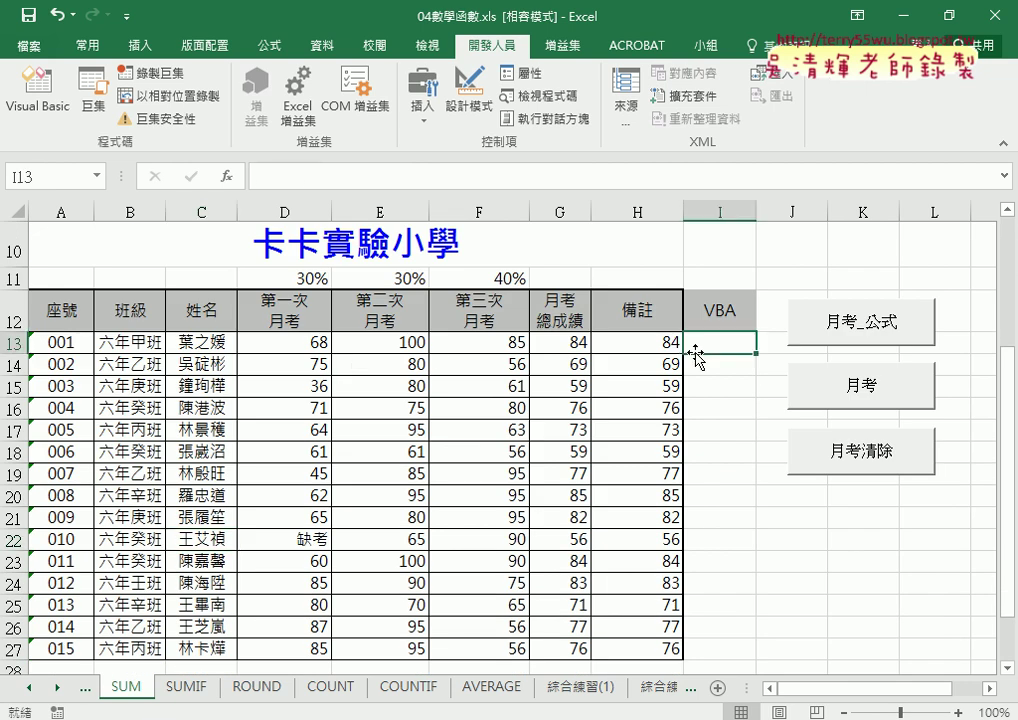
click(440, 560)
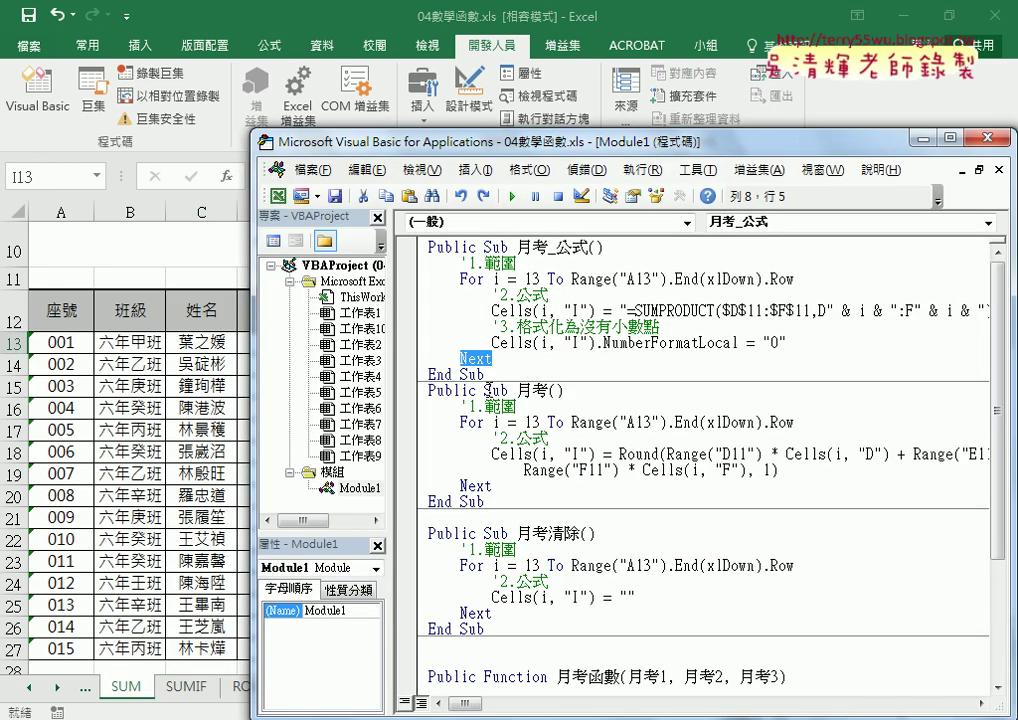
drag(490, 311, 596, 311)
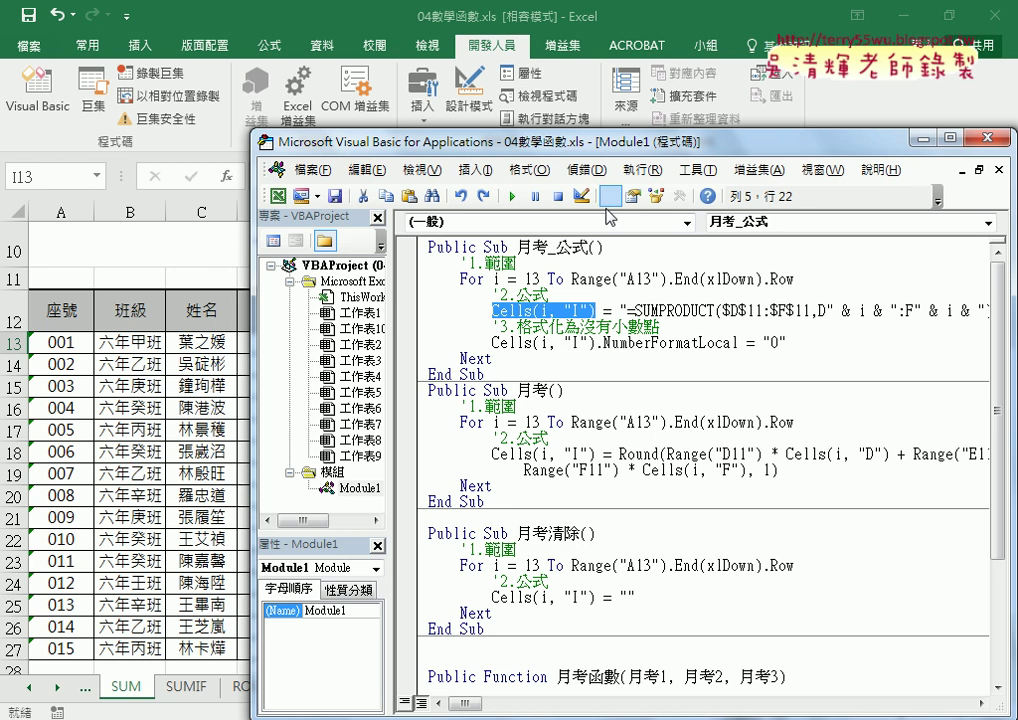
drag(610, 160, 620, 369)
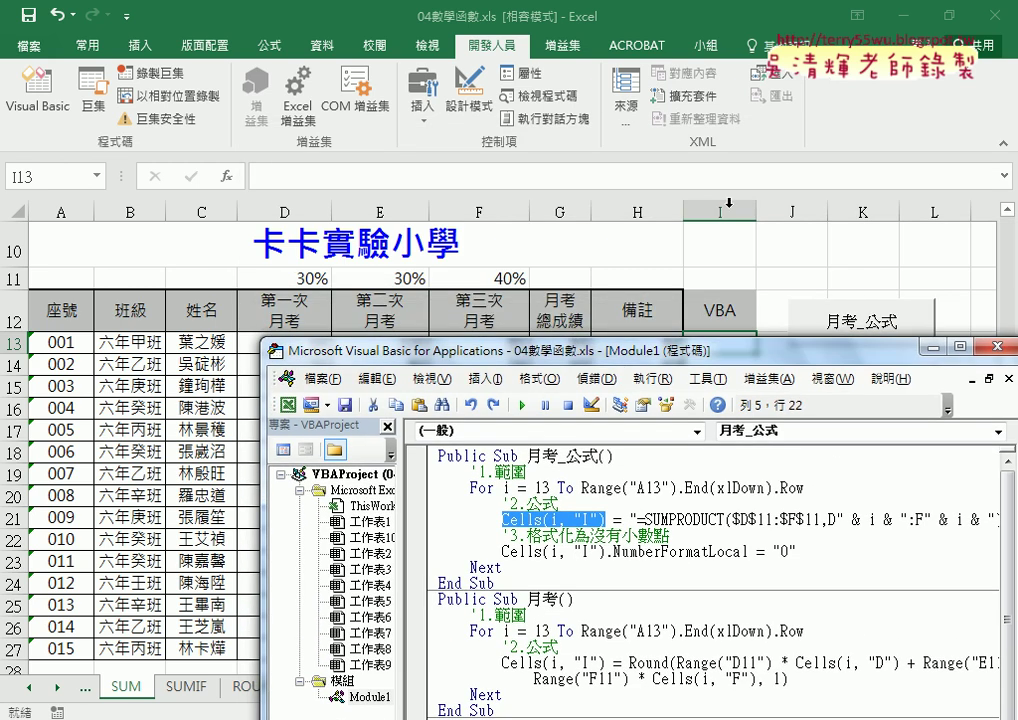
drag(617, 519, 1005, 519)
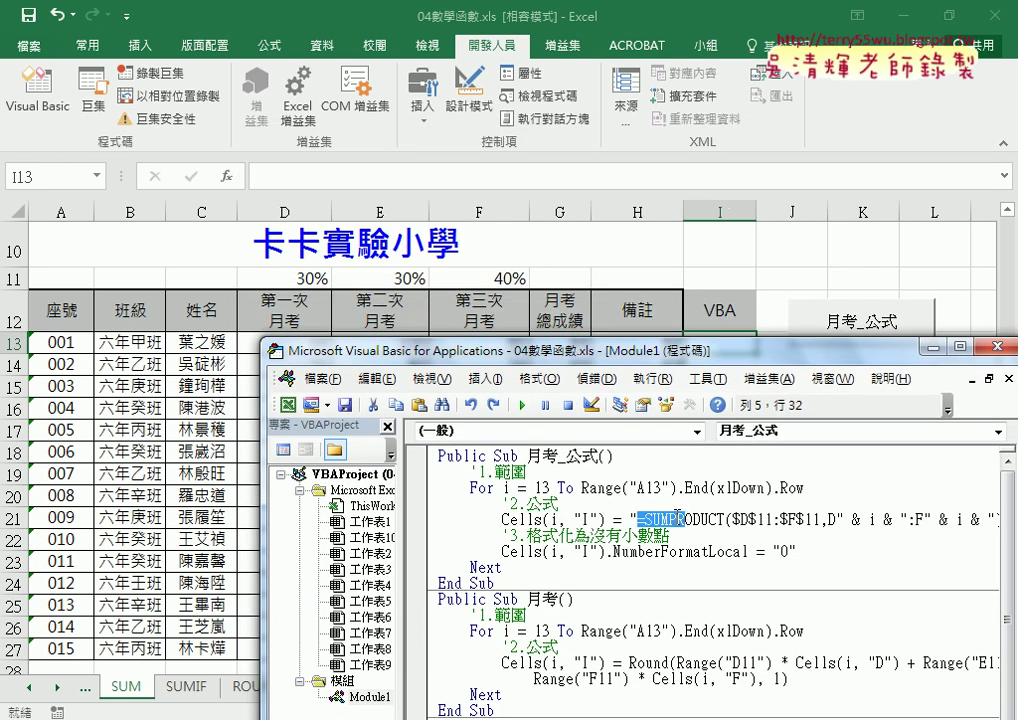
drag(886, 516, 861, 516)
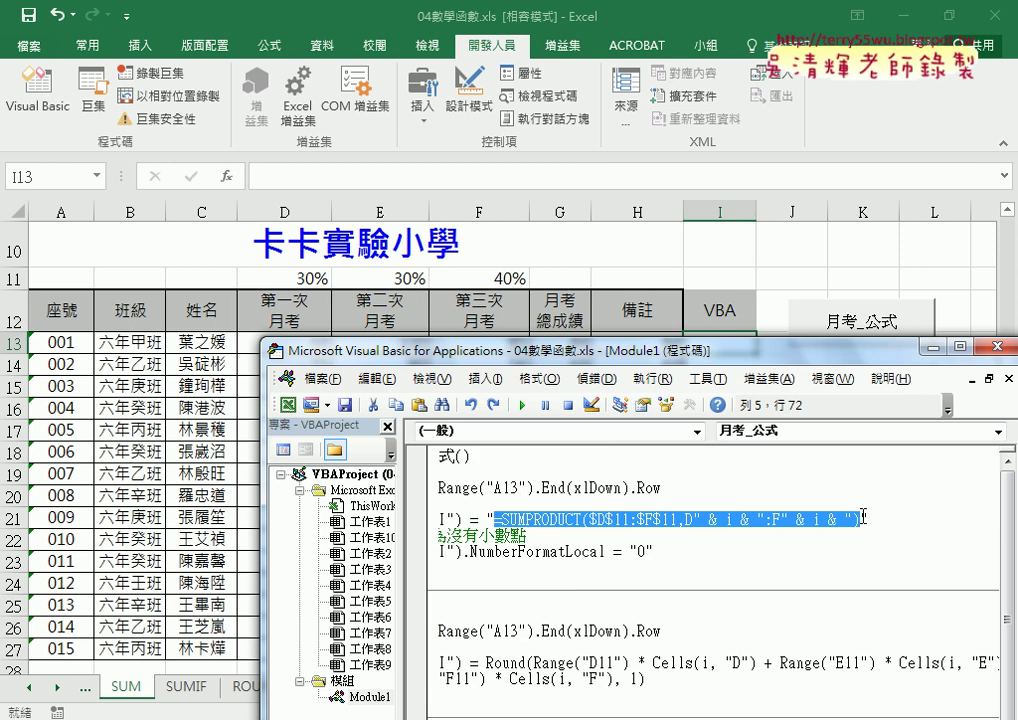
key(Delete)
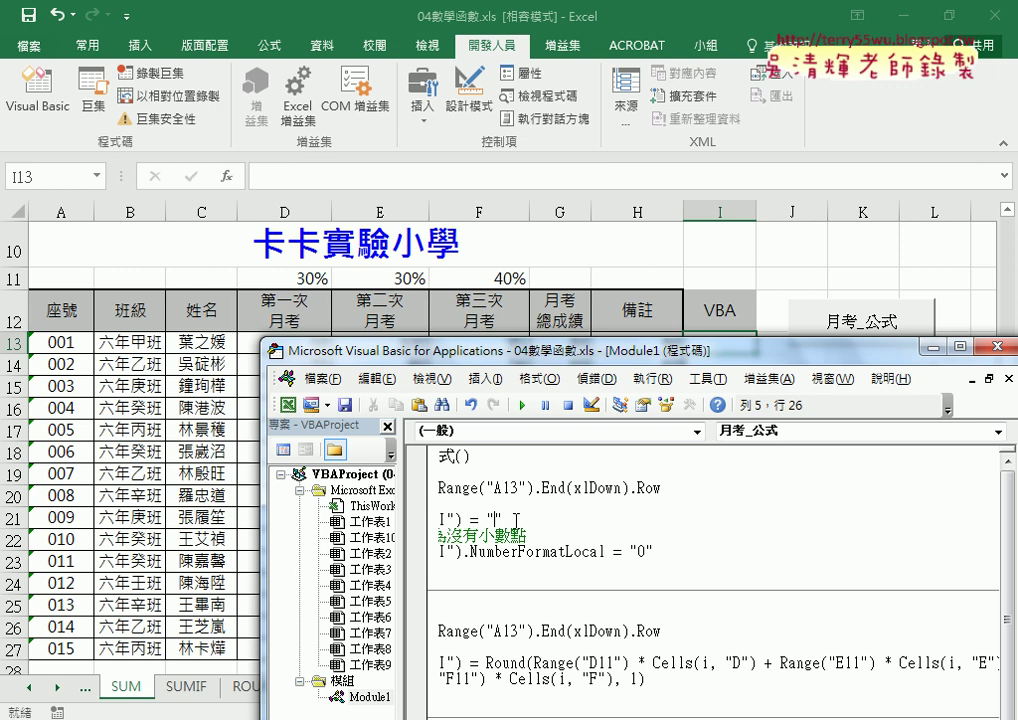
key(shift+Home)
click(661, 525)
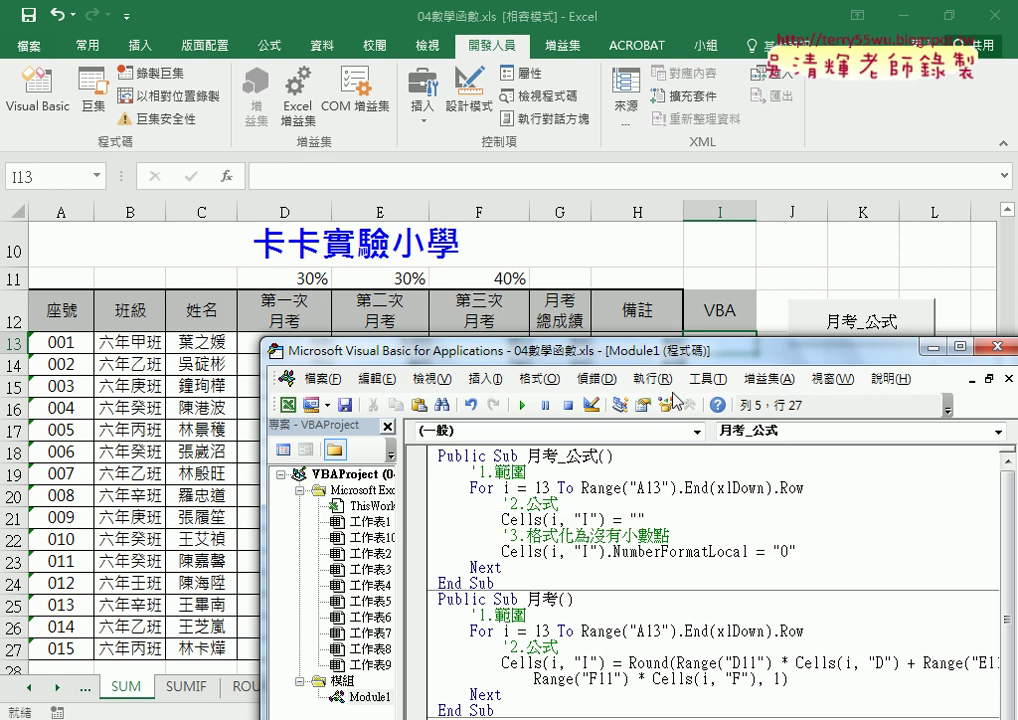
- Copy H13's =ROUND(SUMPRODUCT(D$11:F$11,D13:F13),0) from the formula bar, leaving the cell unchanged
drag(536, 350, 540, 405)
click(641, 345)
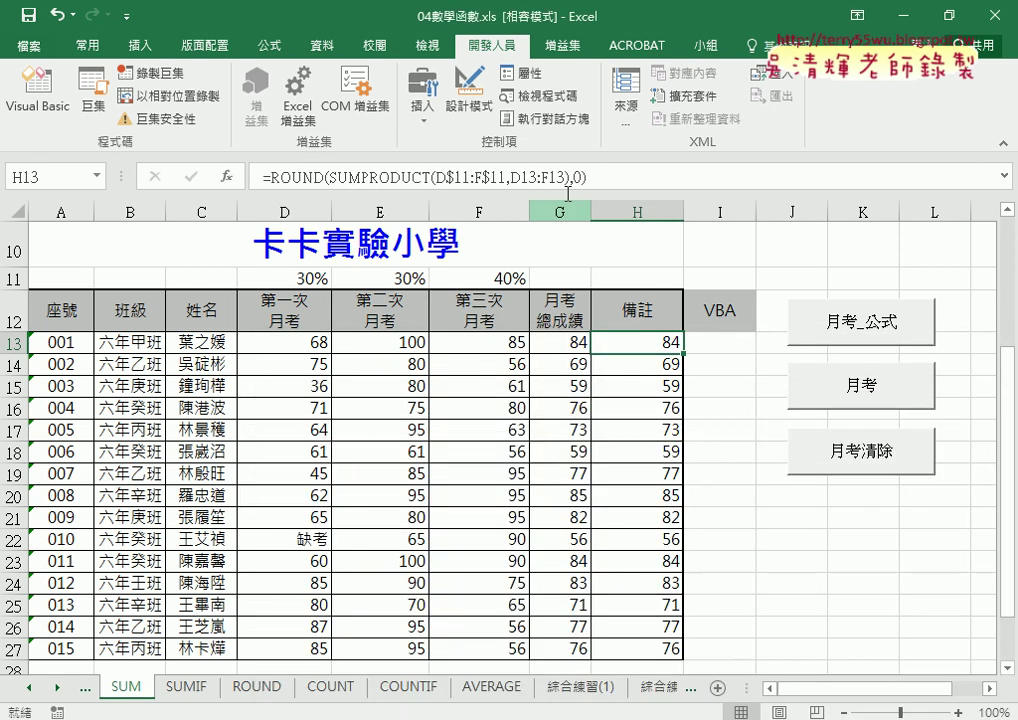
click(305, 177)
right_click(334, 176)
click(362, 214)
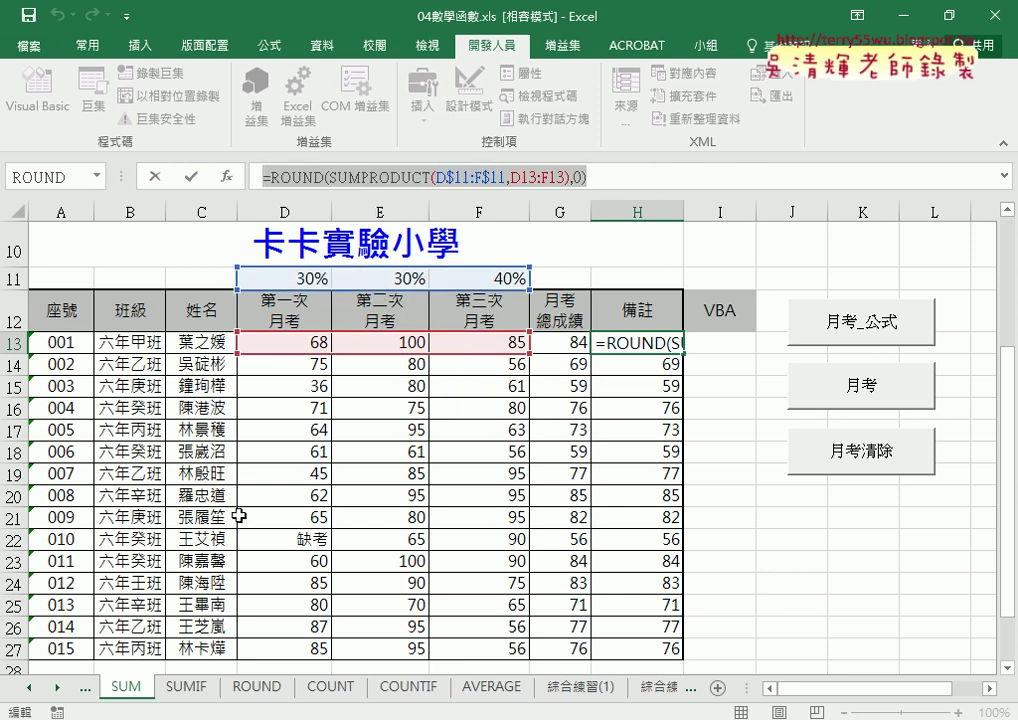
key(Escape)
click(365, 528)
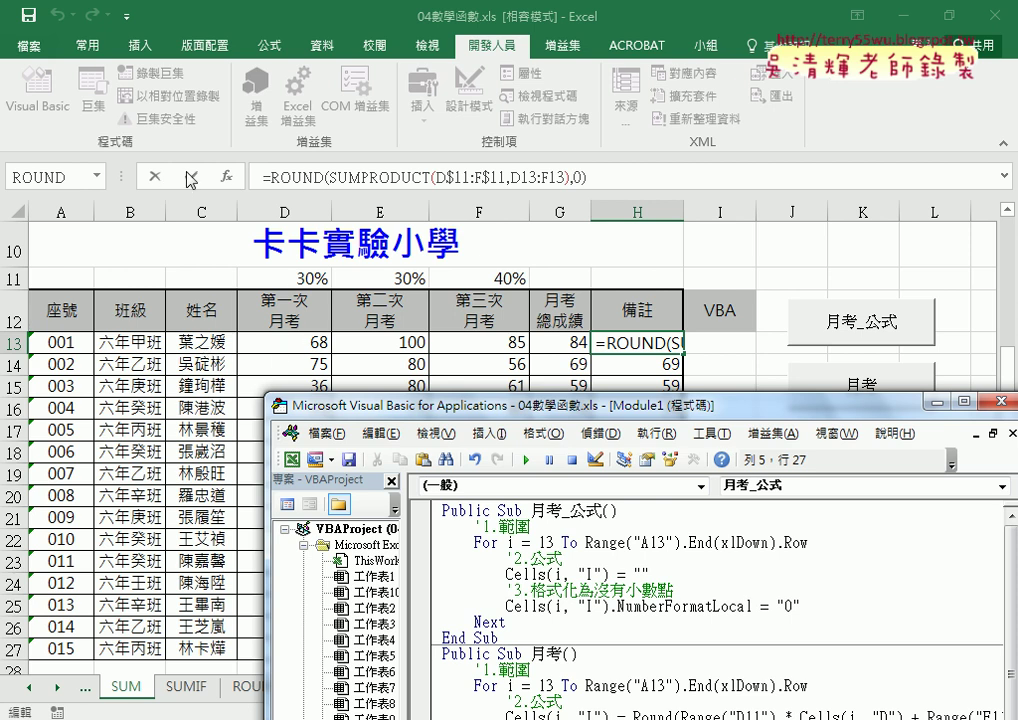
click(155, 178)
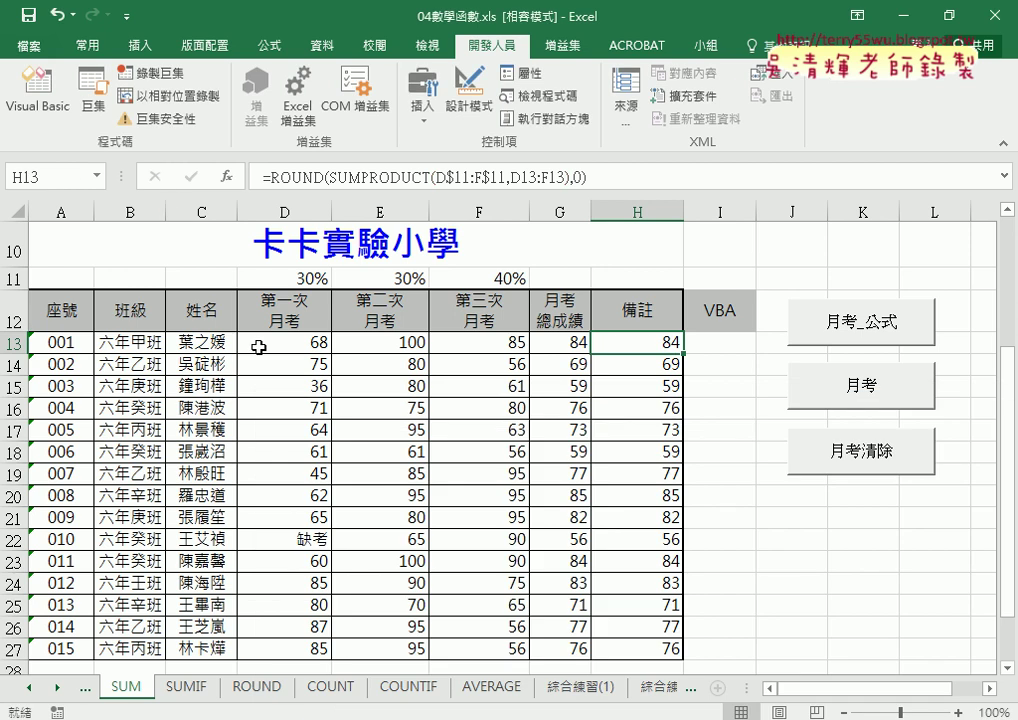
click(445, 610)
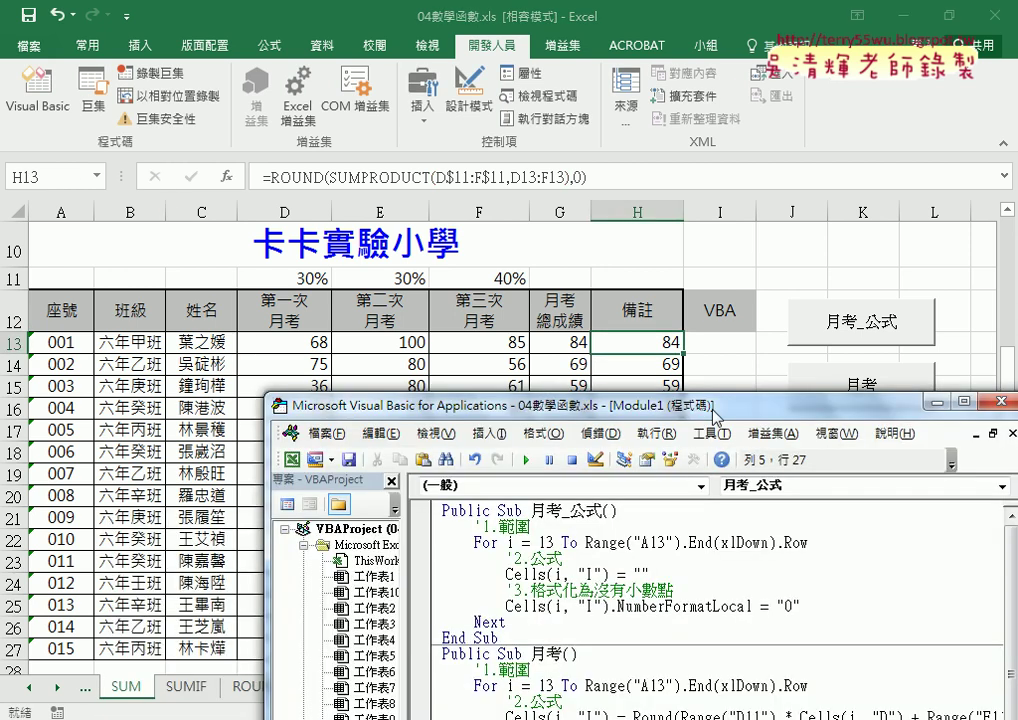
- Paste the ROUND formula between the empty quotes and review its row 13 references against the loop
drag(600, 405, 392, 122)
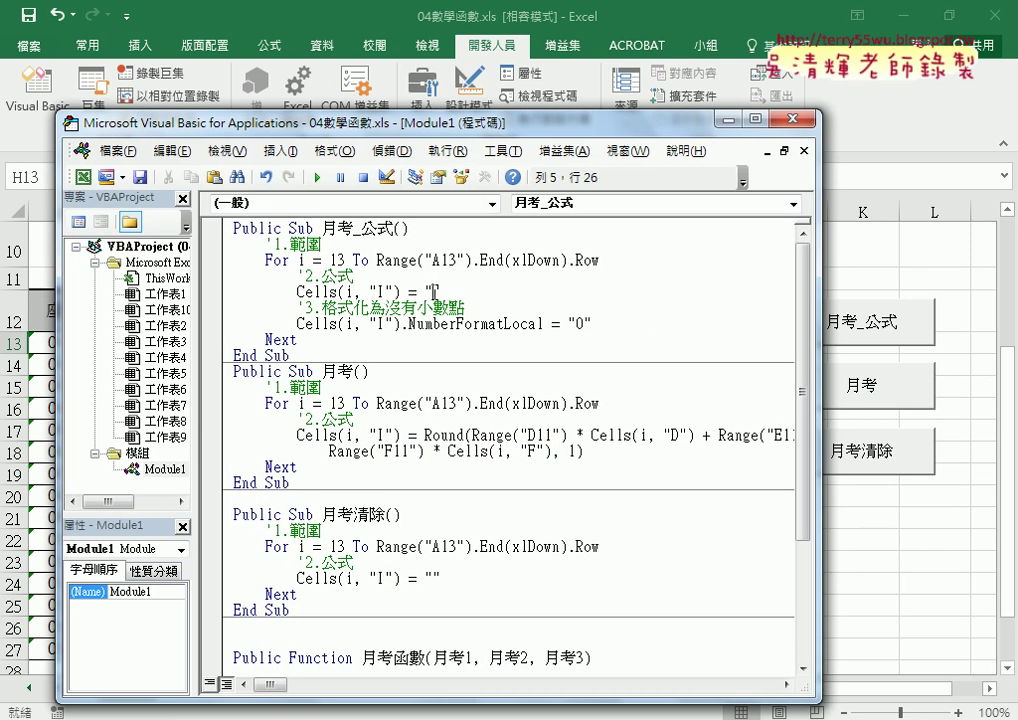
right_click(433, 289)
click(470, 350)
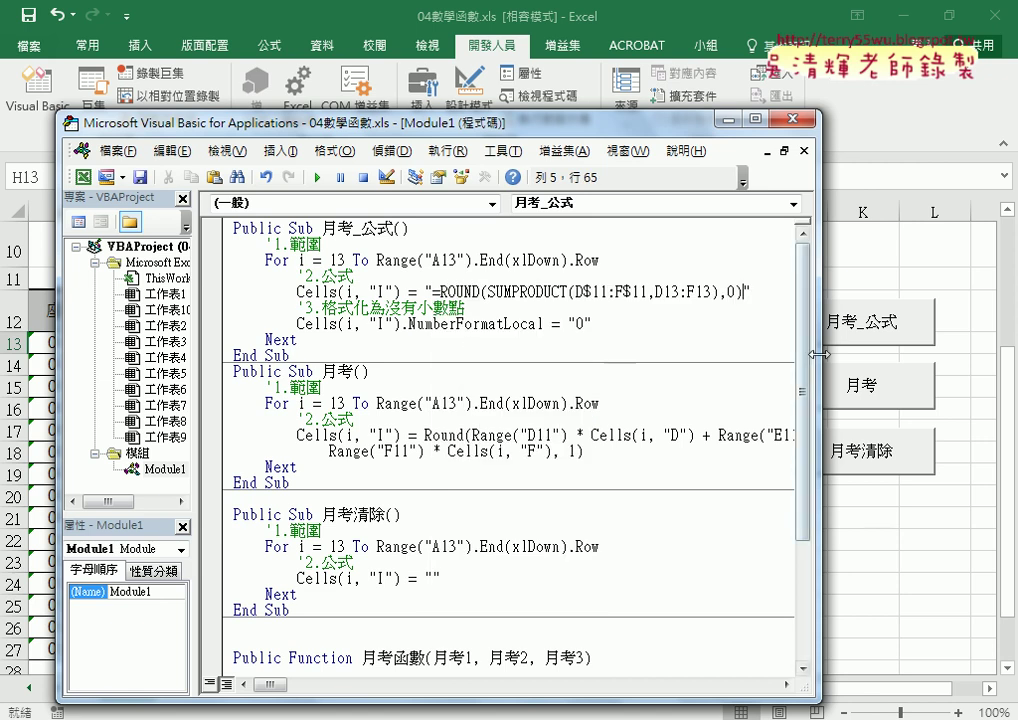
drag(819, 354, 945, 354)
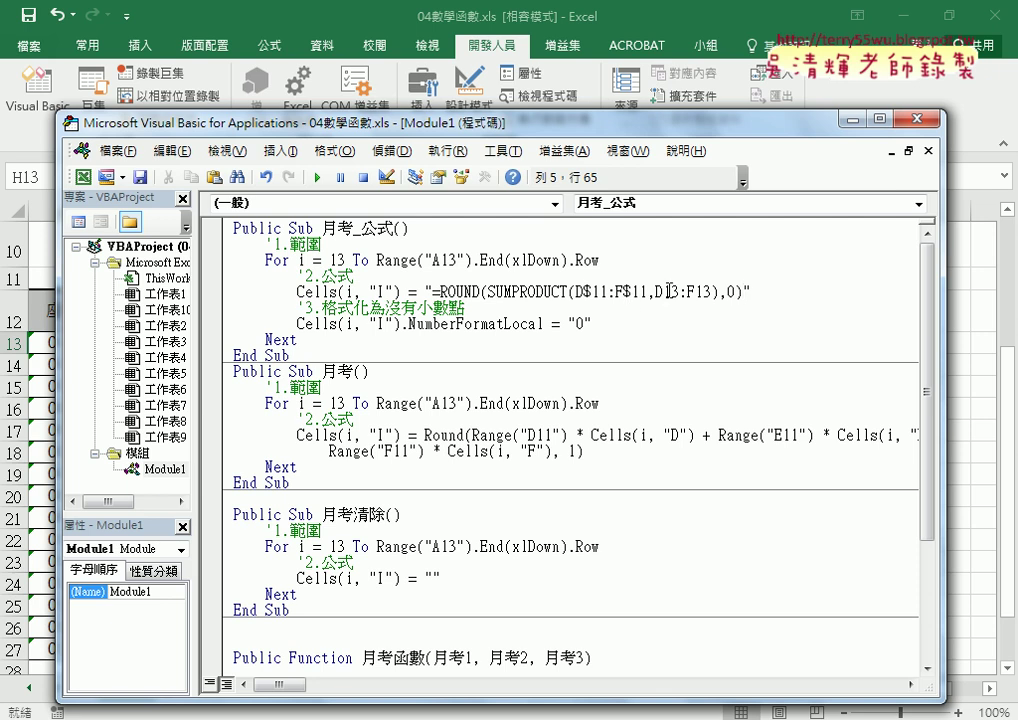
drag(671, 292, 711, 292)
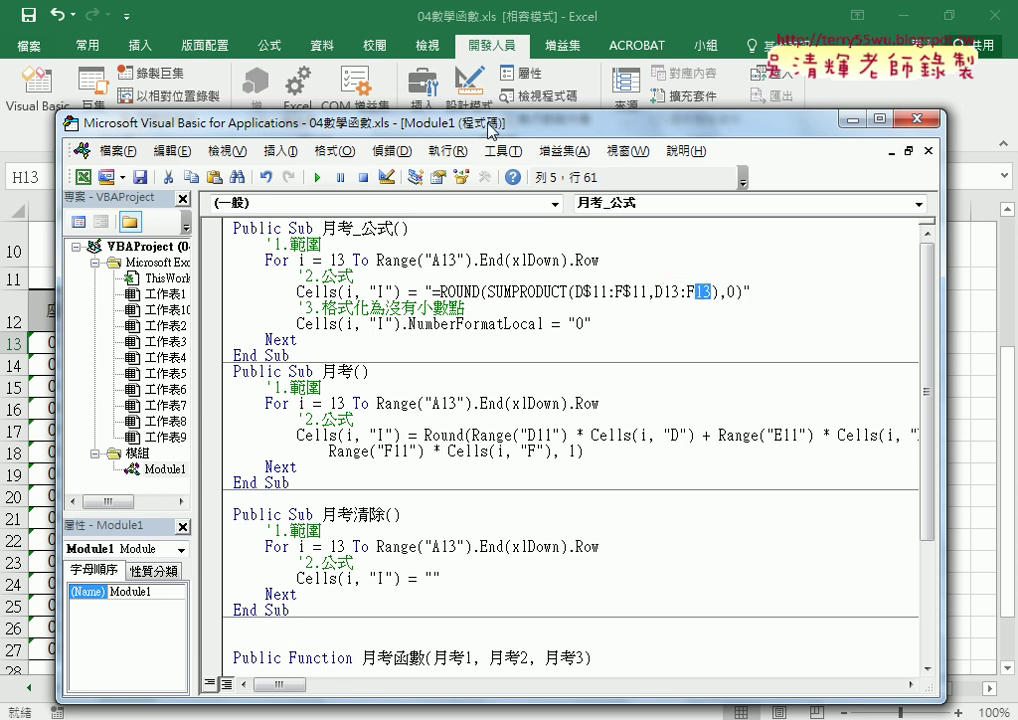
double_click(338, 260)
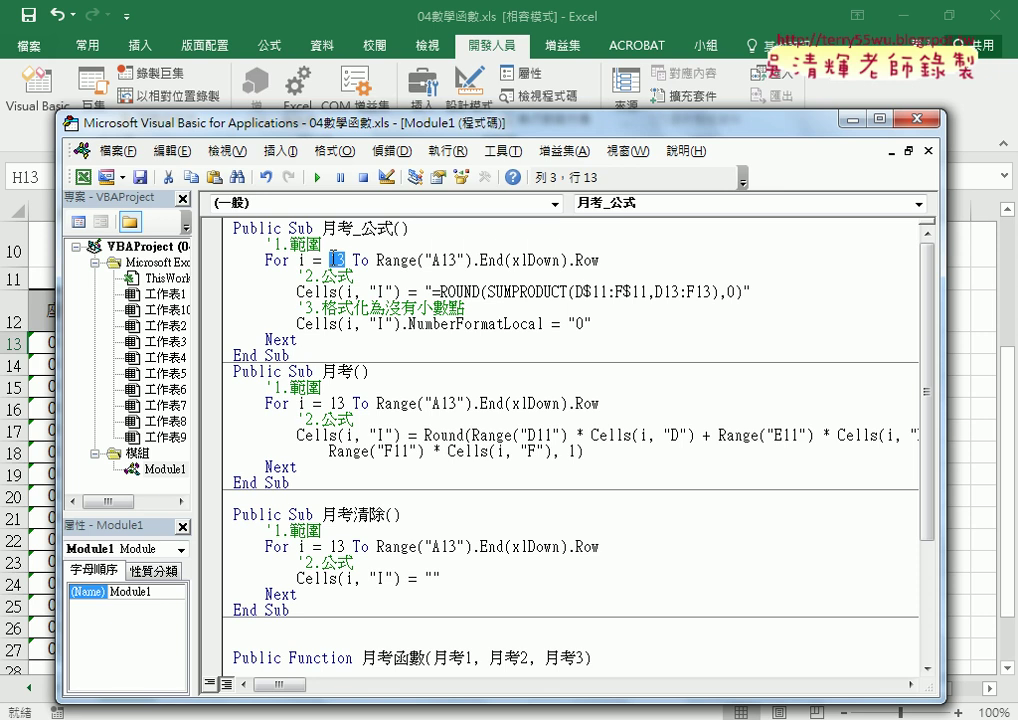
click(688, 15)
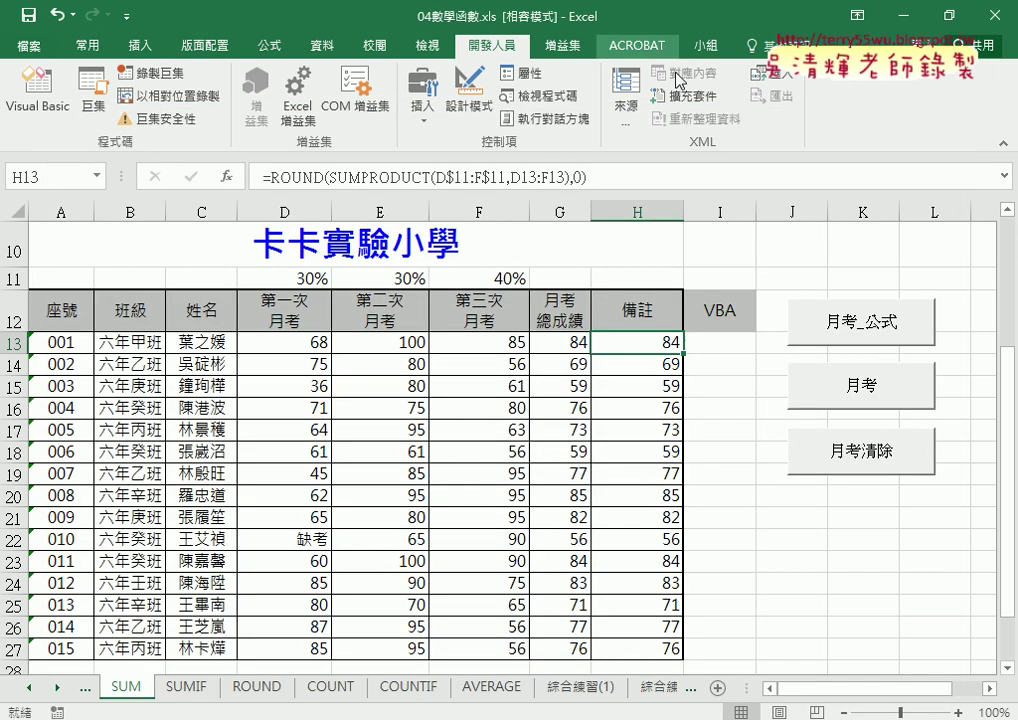
- Compare the row references in the H13 and H14 formulas, then bring the macro editor forward
click(635, 366)
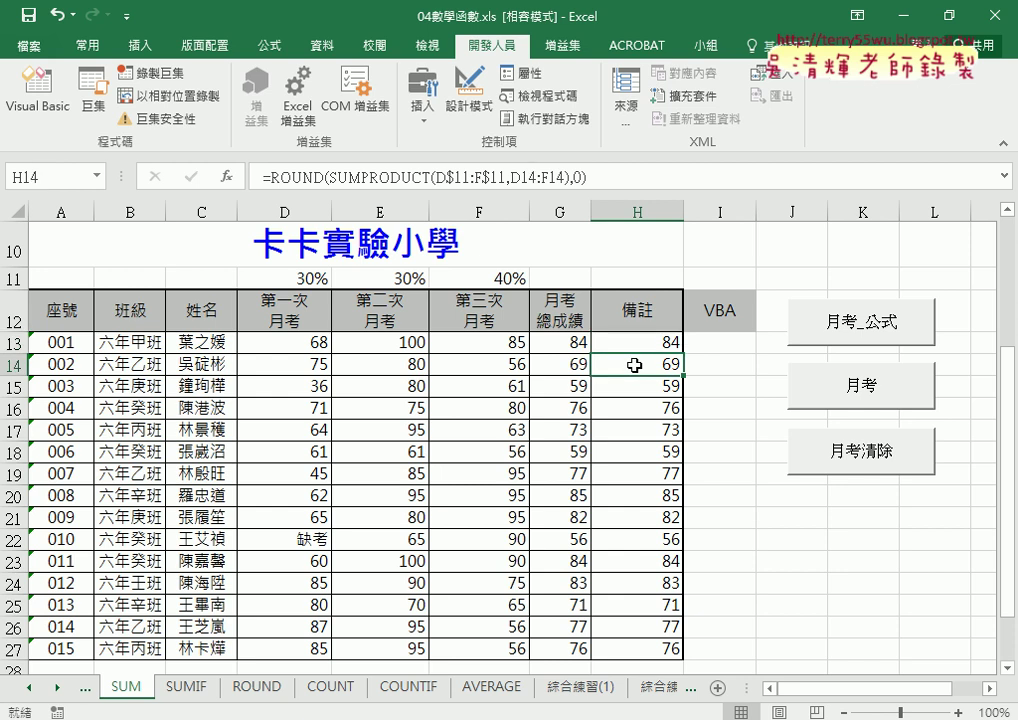
click(635, 346)
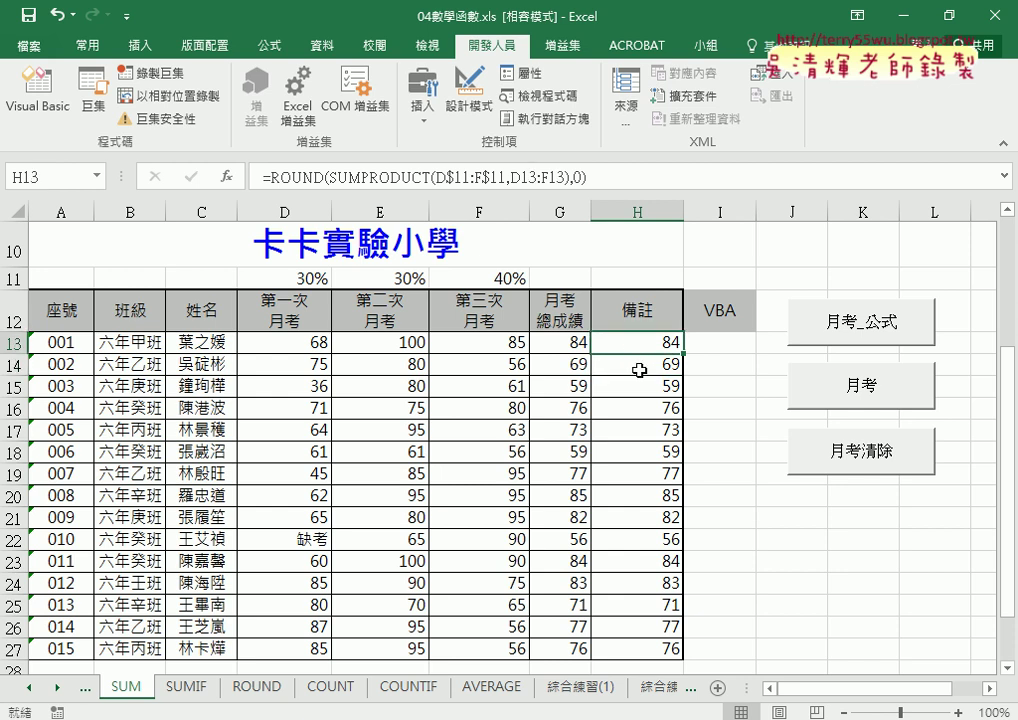
click(639, 367)
click(641, 342)
click(641, 366)
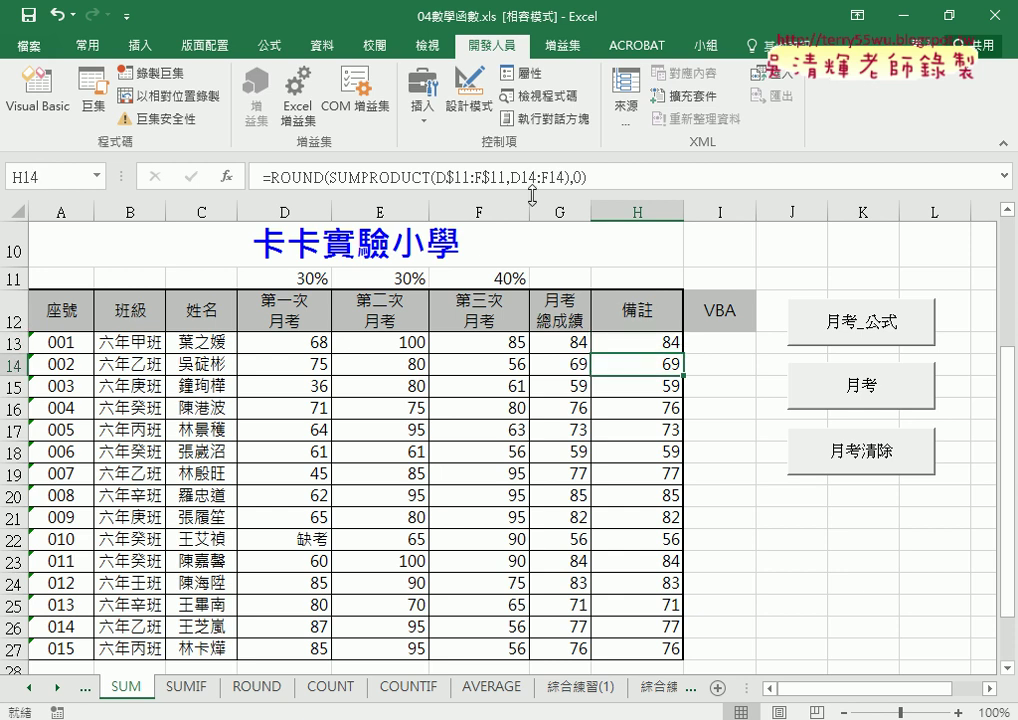
click(642, 350)
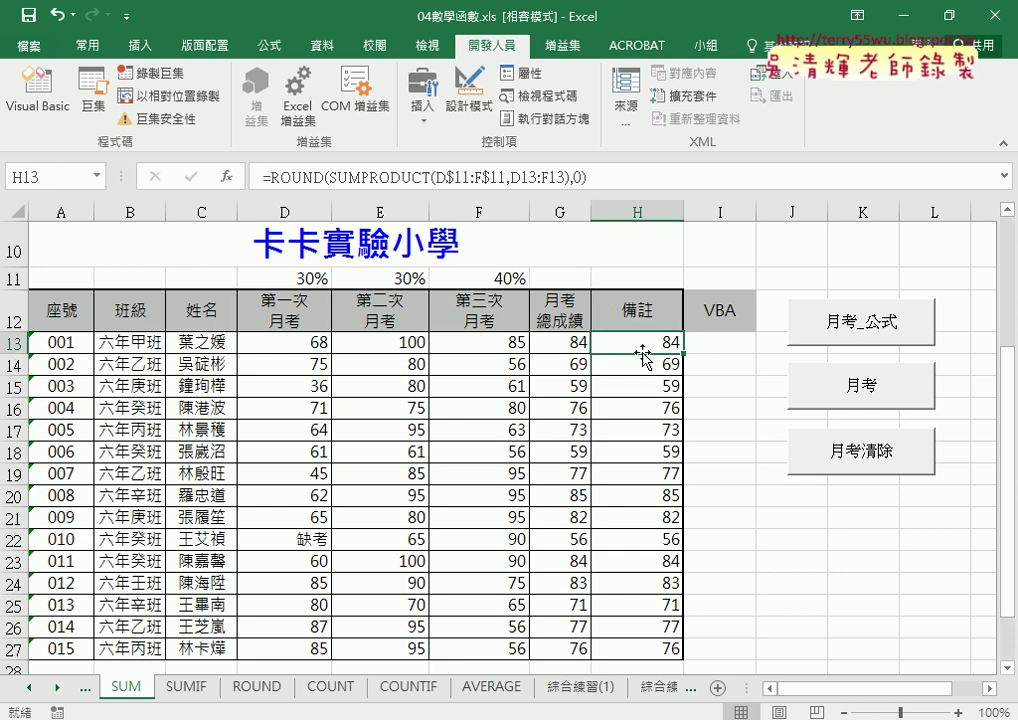
click(643, 360)
click(644, 342)
click(440, 645)
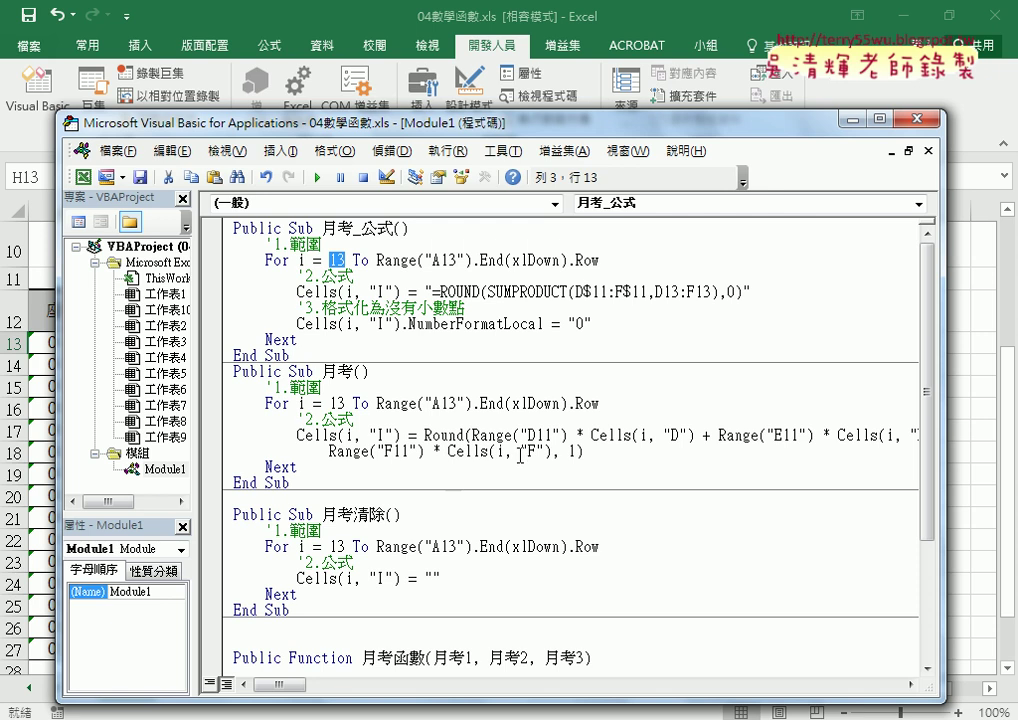
- Replace the 13 after D with " & i & " in the formula string
click(583, 291)
drag(663, 291, 681, 291)
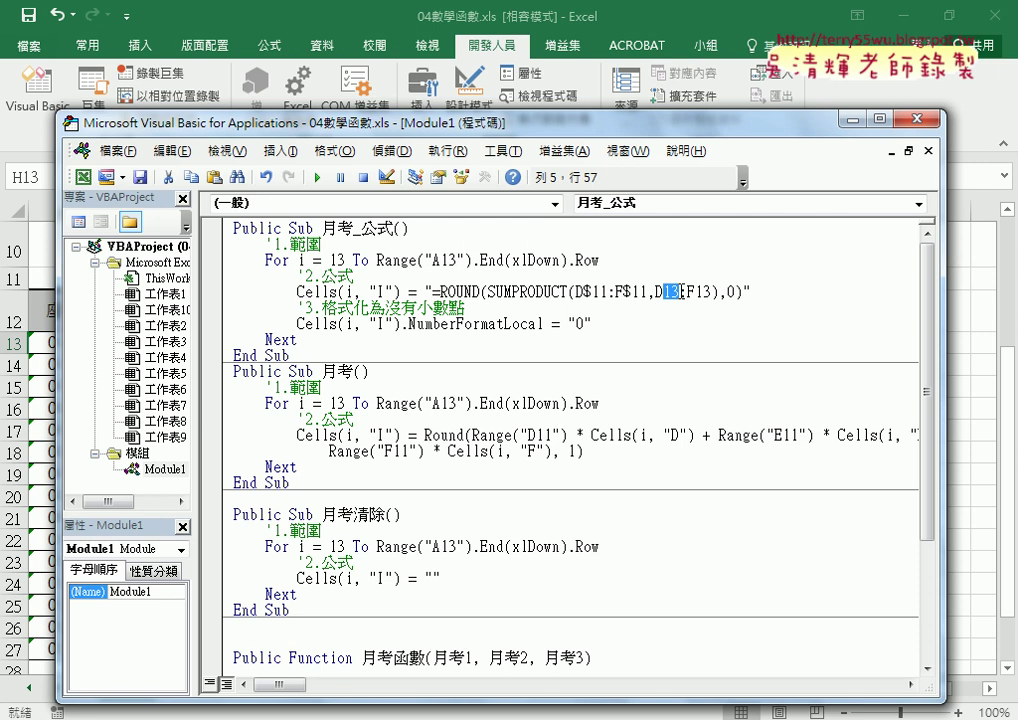
text("")
key(Left)
text(&&)
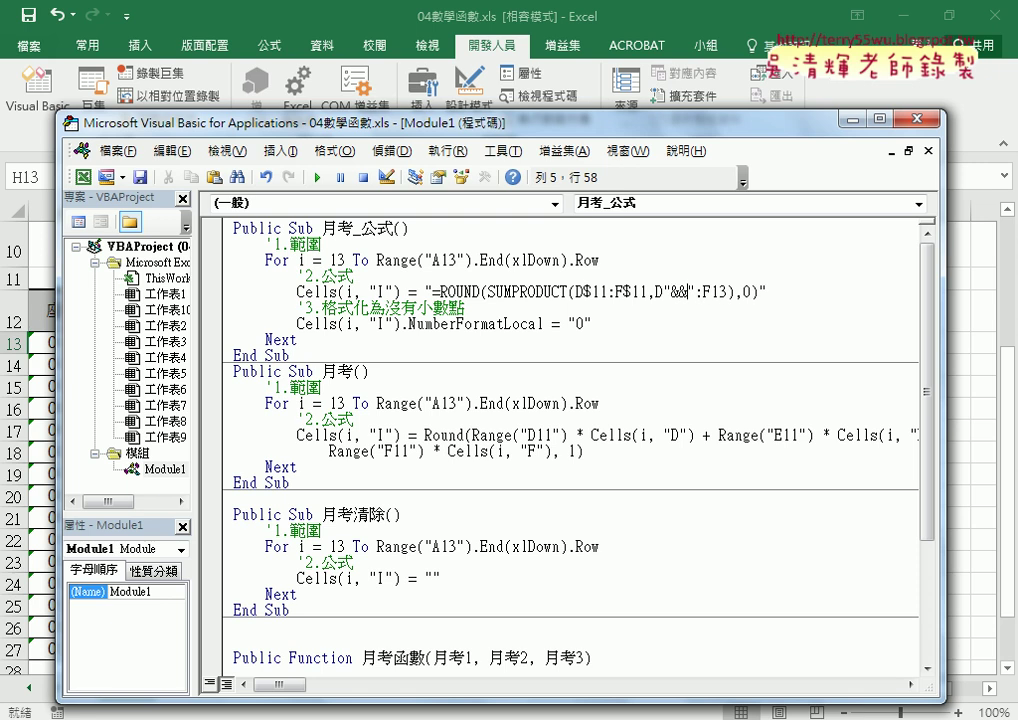
key(Left)
text(i)
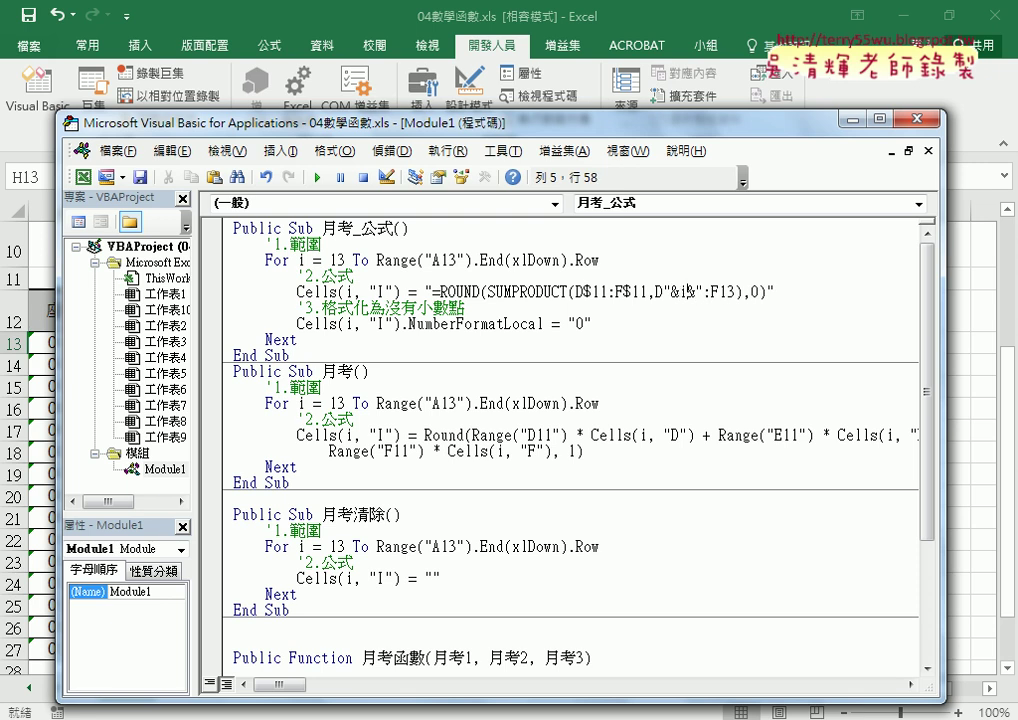
key(Left)
key(Left)
key(Right)
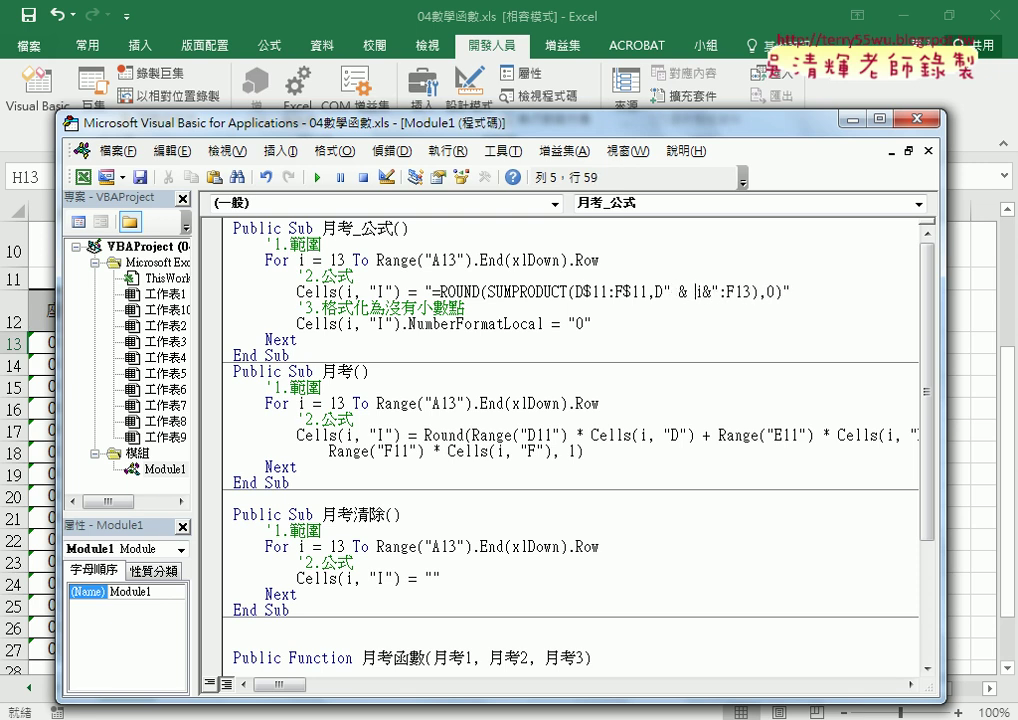
key(Right)
key(space)
key(Right)
key(space)
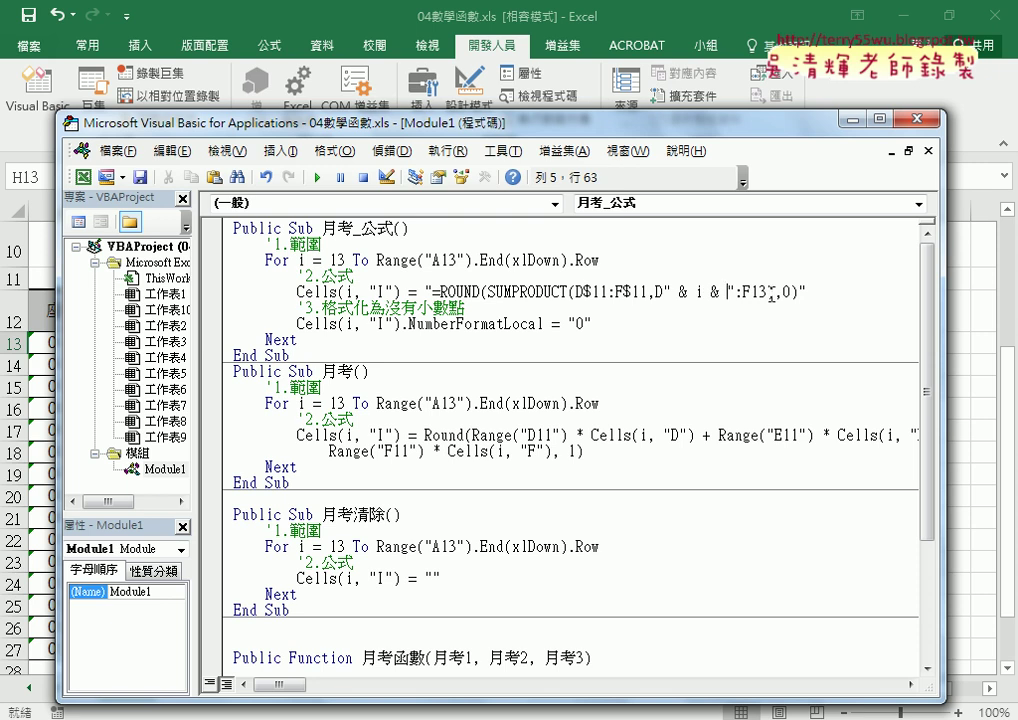
- Paste the same " & i & " piece over F's 13 and delete the number-format lines
drag(662, 291, 767, 291)
right_click(805, 295)
key(Escape)
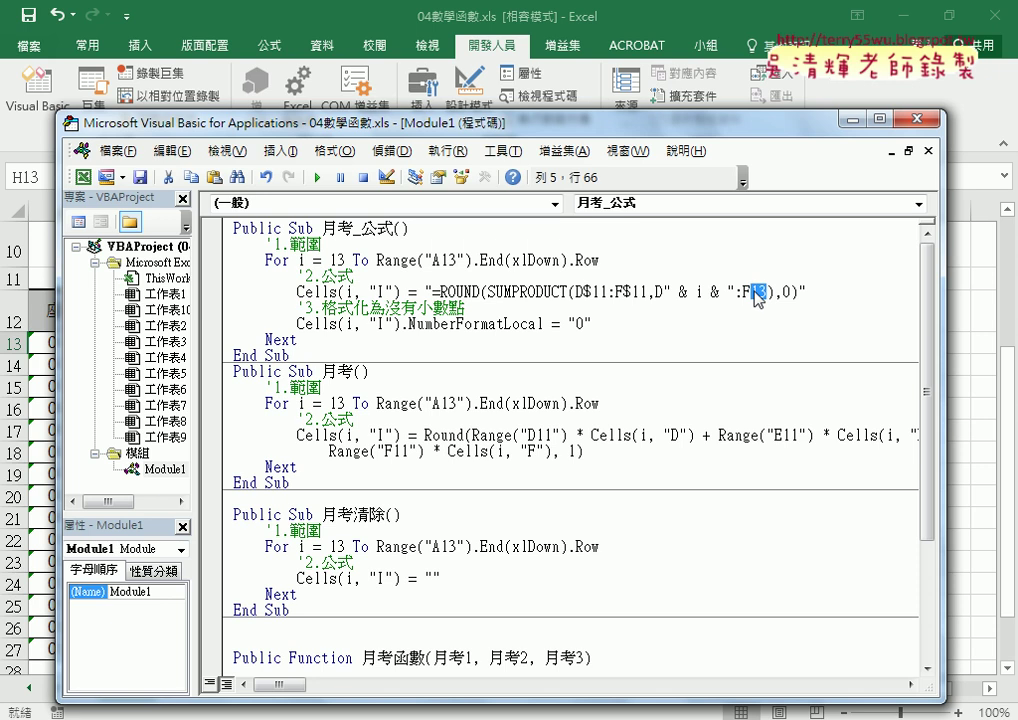
right_click(814, 287)
click(862, 350)
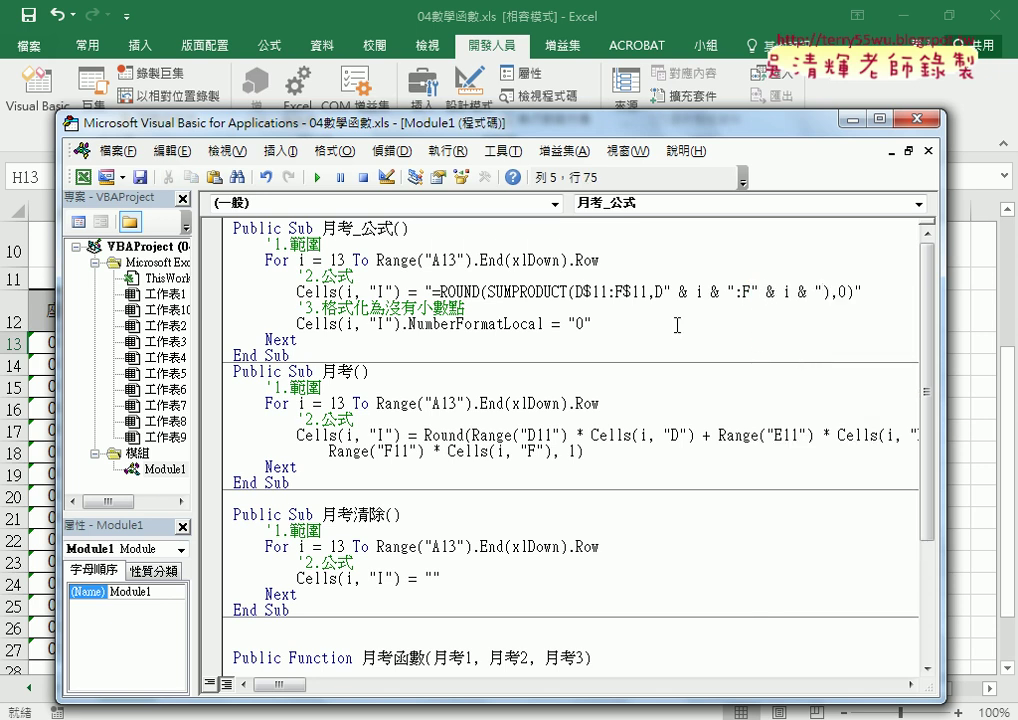
drag(594, 328, 224, 316)
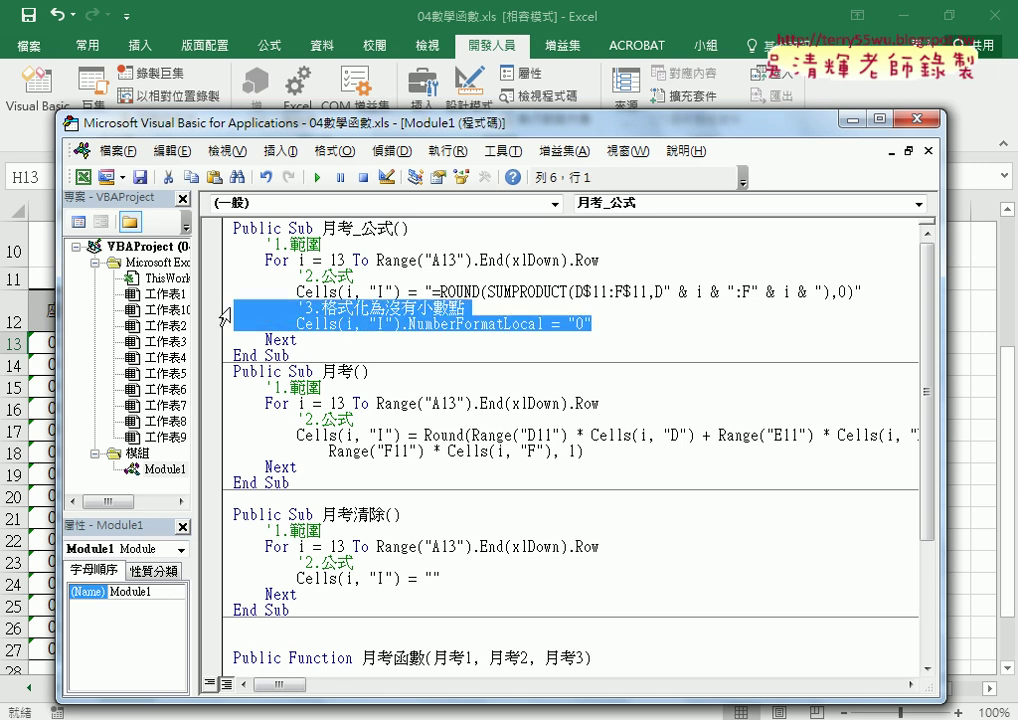
key(Delete)
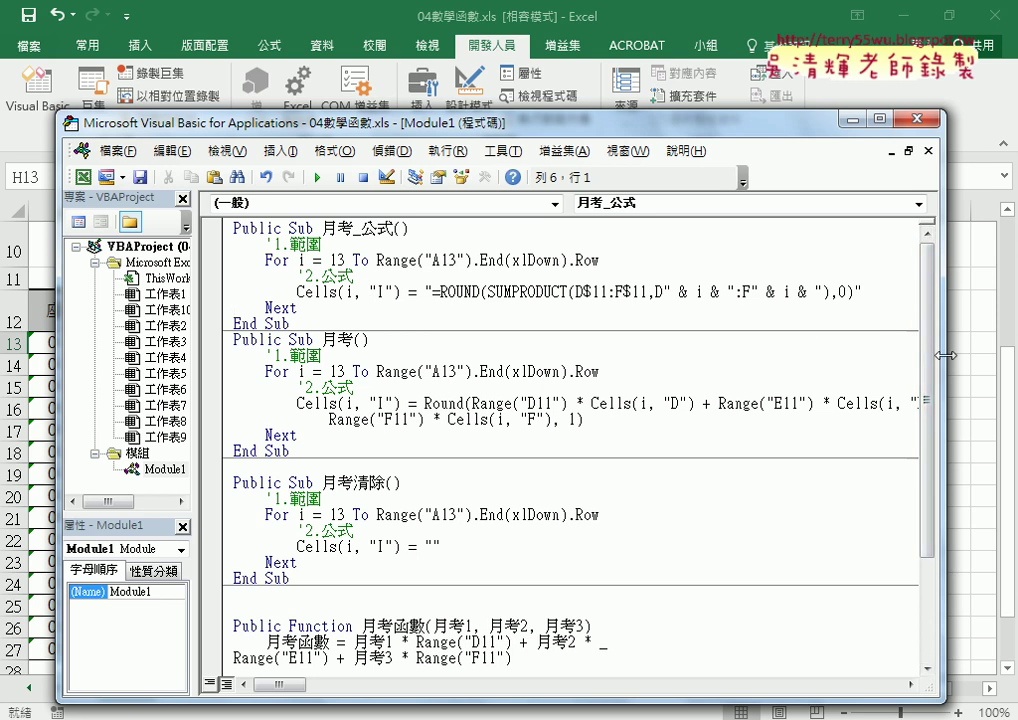
- Resize the code window and shift it left so column H and the macro buttons show
drag(945, 355, 915, 355)
drag(608, 132, 443, 131)
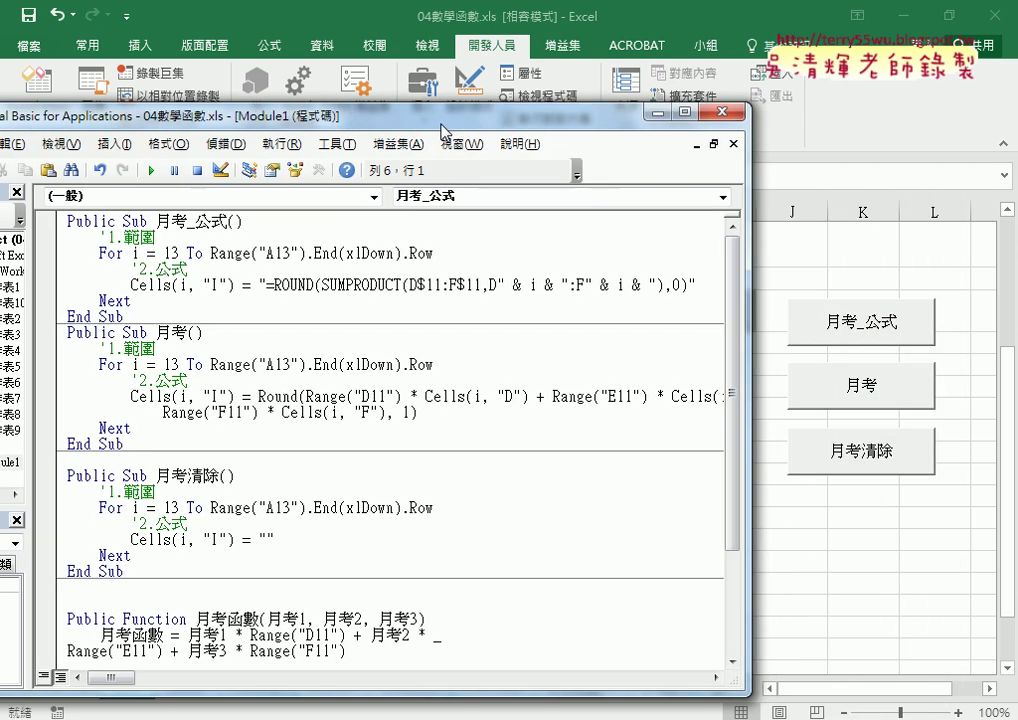
drag(750, 458, 651, 455)
- Highlight the 月考清除 name, the ROUND formula string and 月考清除's empty string, ending inside 月考_公式
click(228, 521)
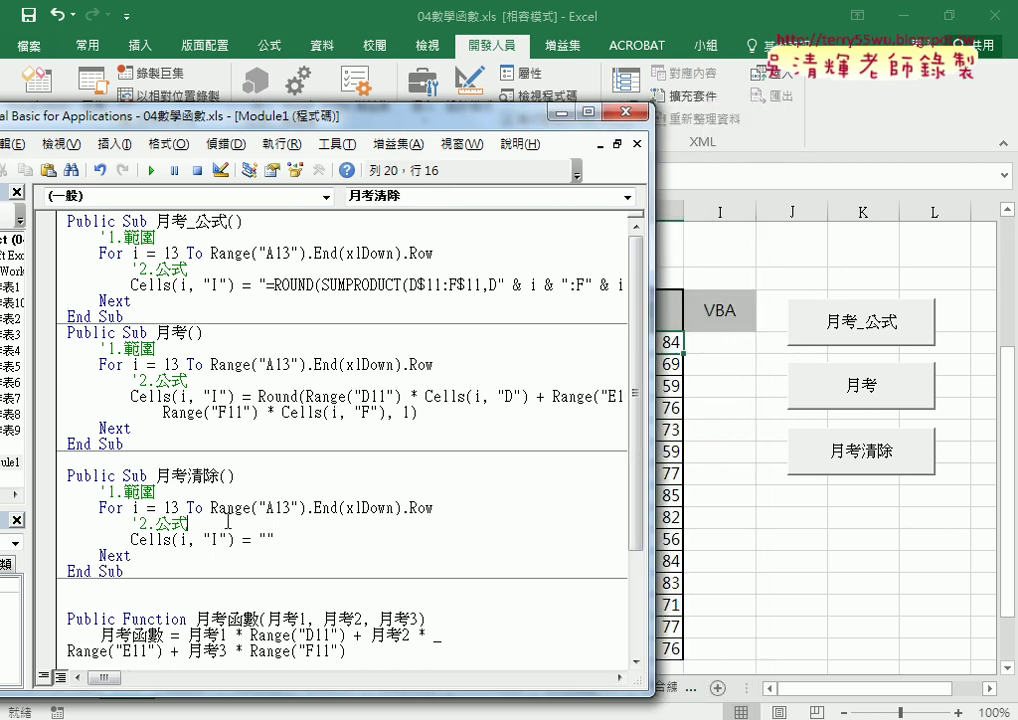
drag(221, 475, 156, 475)
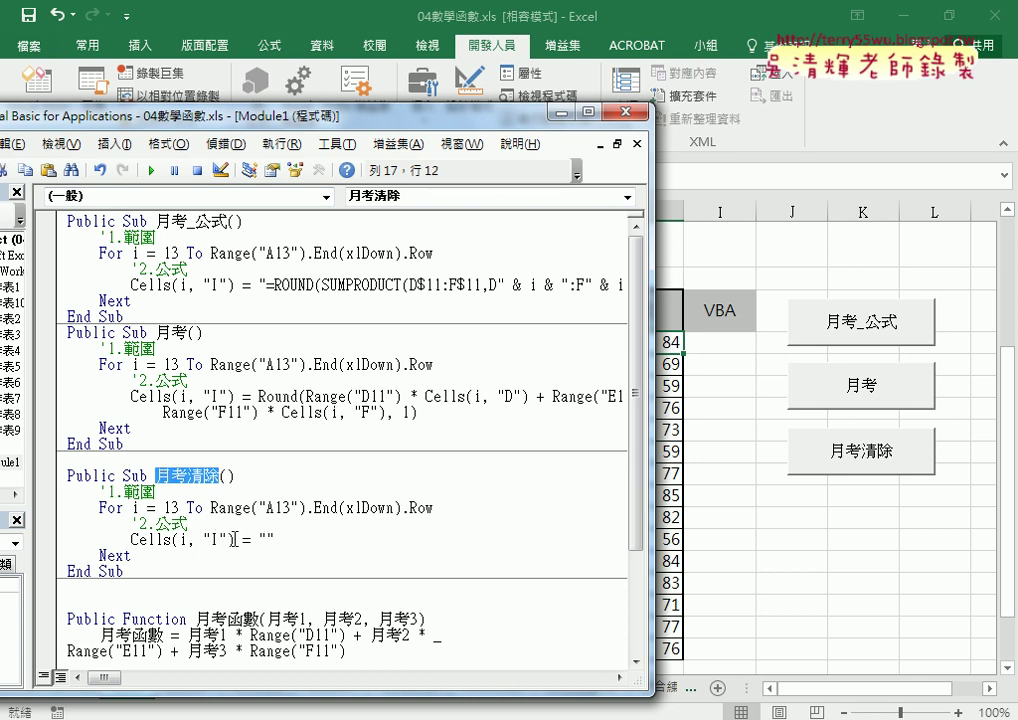
drag(266, 285, 545, 285)
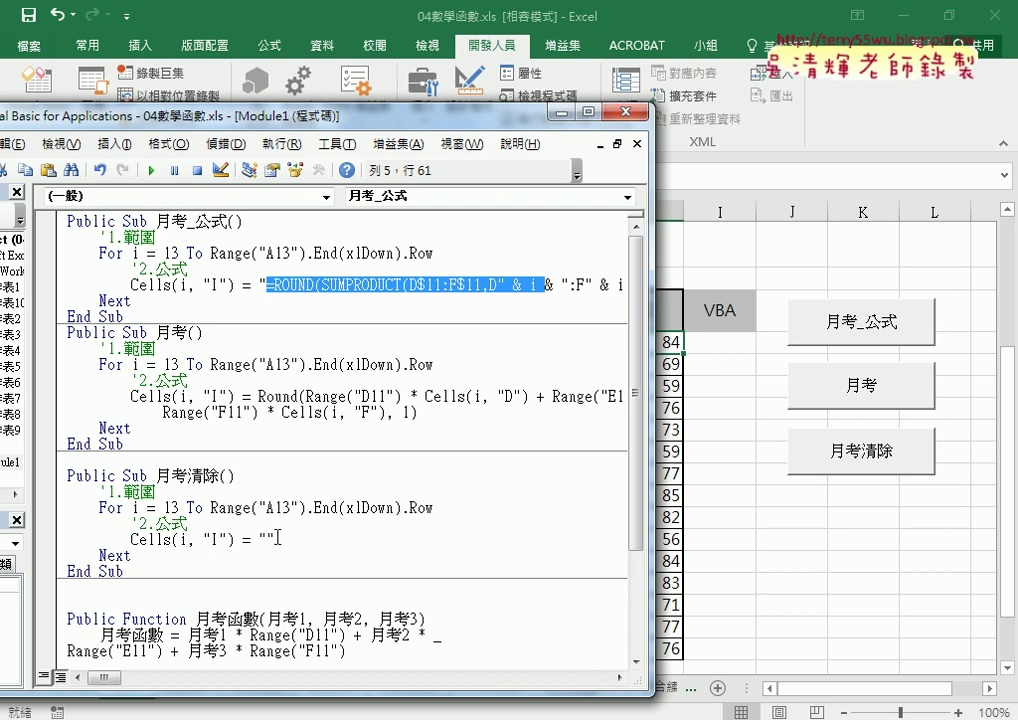
drag(278, 538, 260, 538)
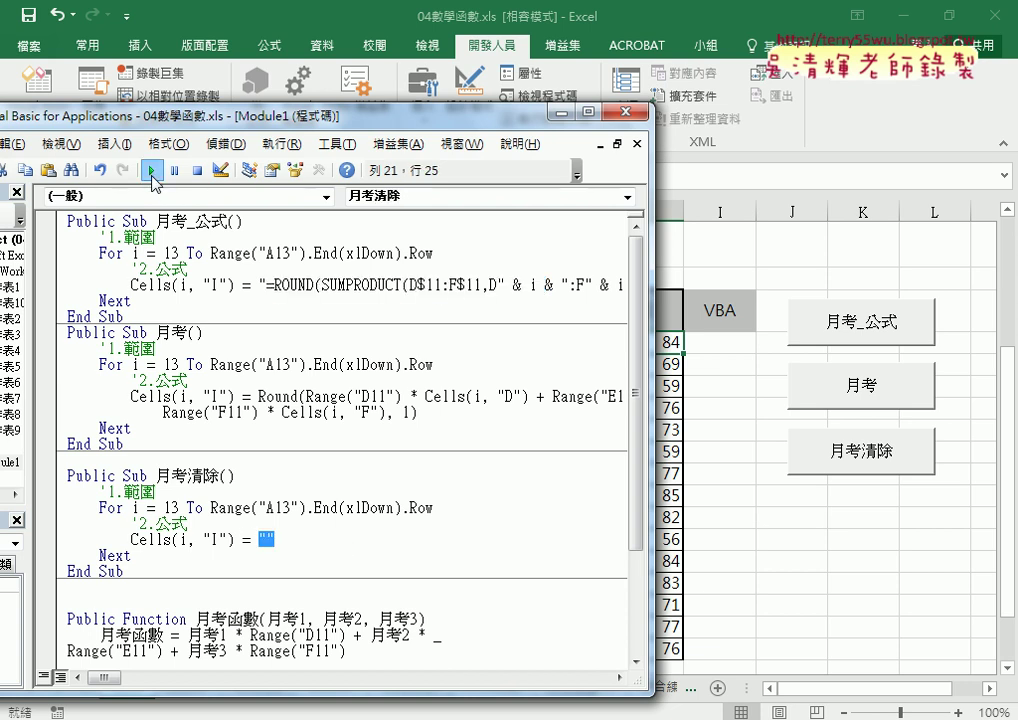
click(245, 270)
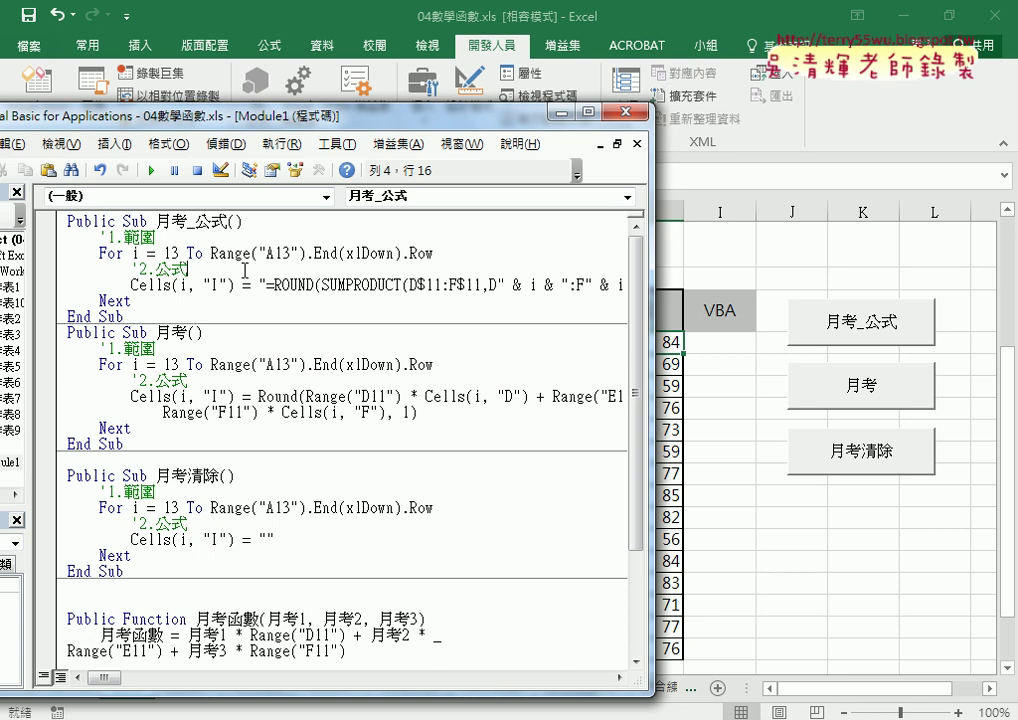
- Step through 月考_公式 with F8 until its formula is written into I13
key(F8)
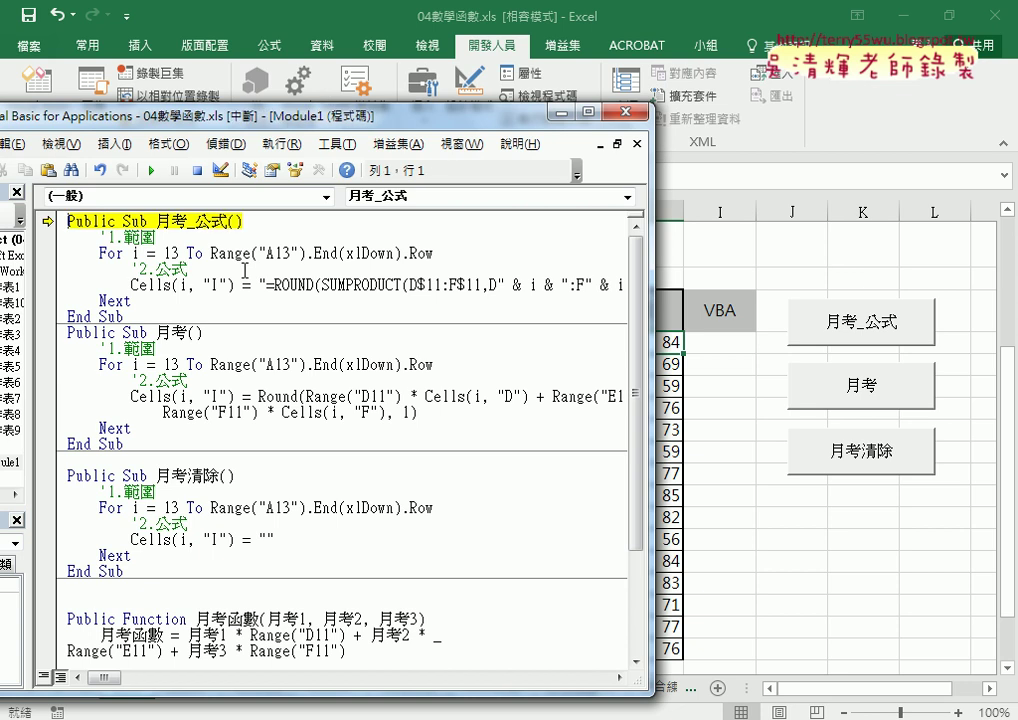
key(F8)
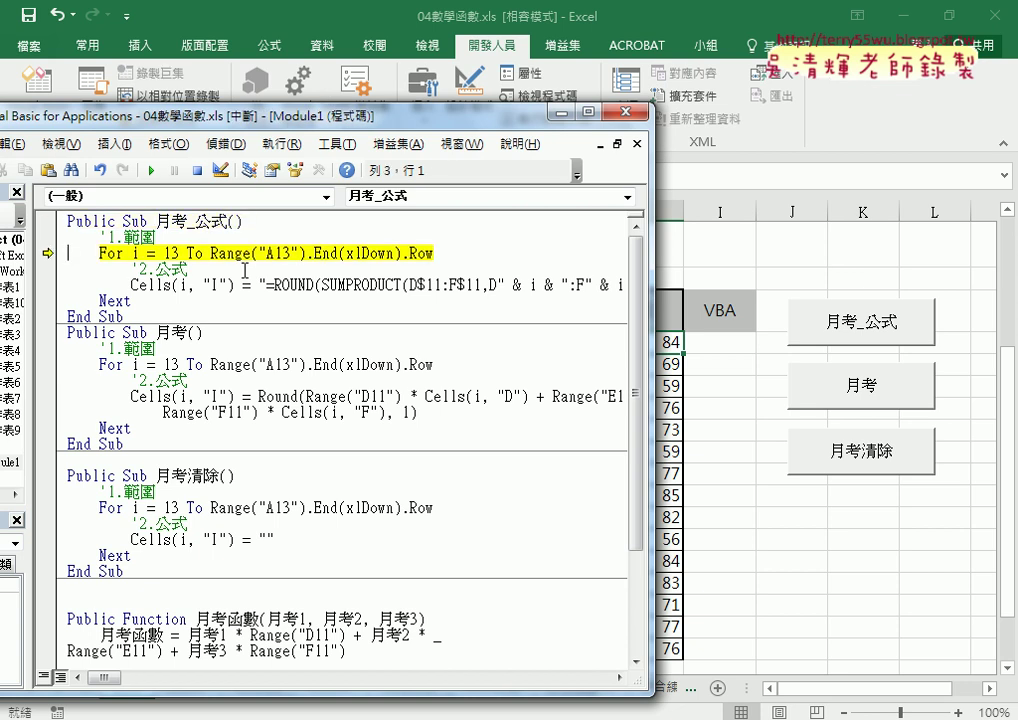
key(F8)
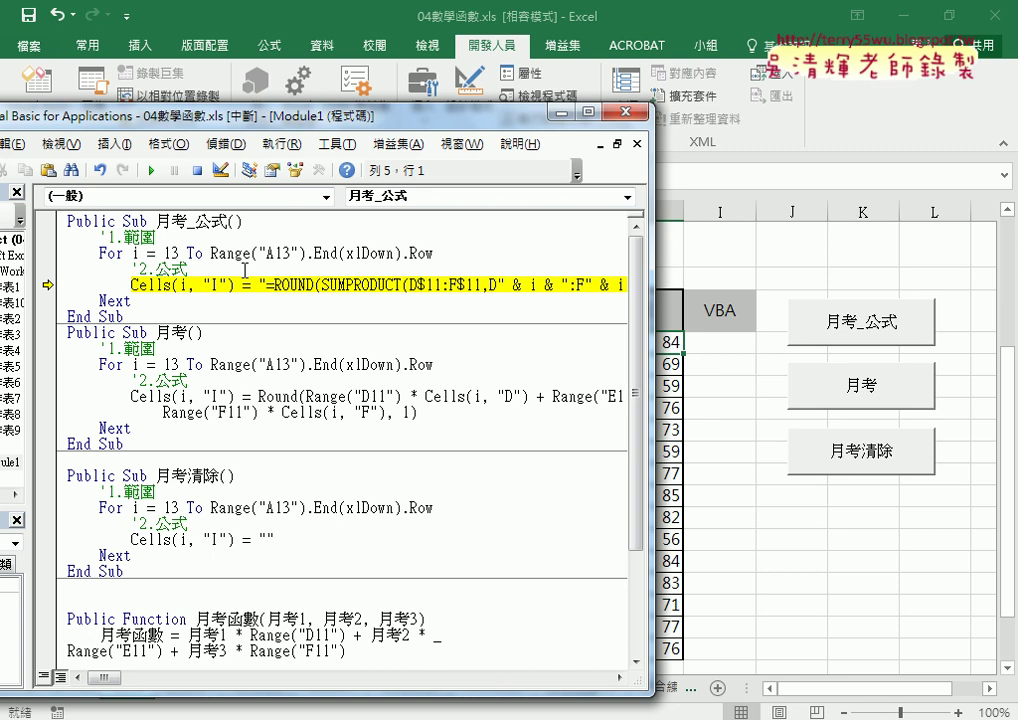
key(F8)
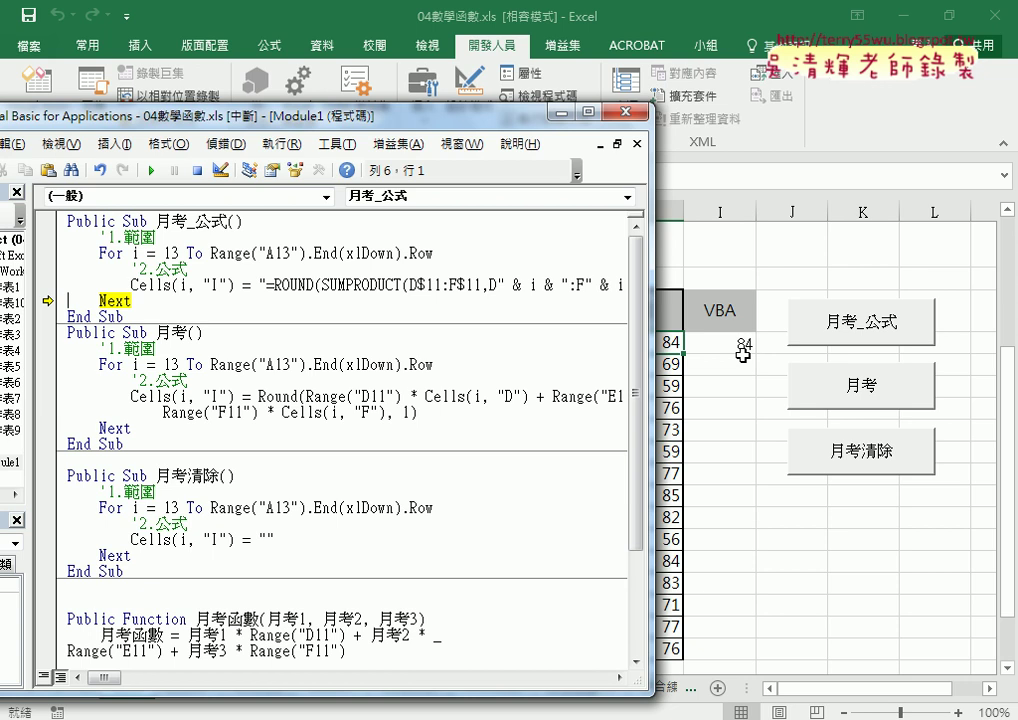
key(F8)
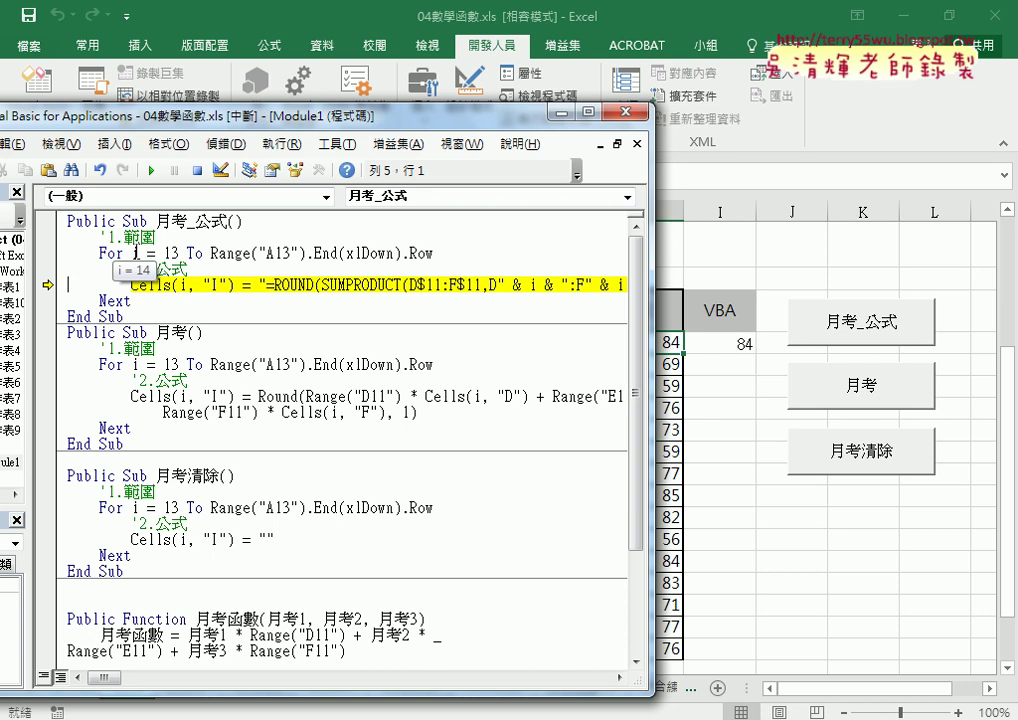
- Check the loop counter i, step once more, and confirm I13 shows 84 and I14 shows 69
click(180, 286)
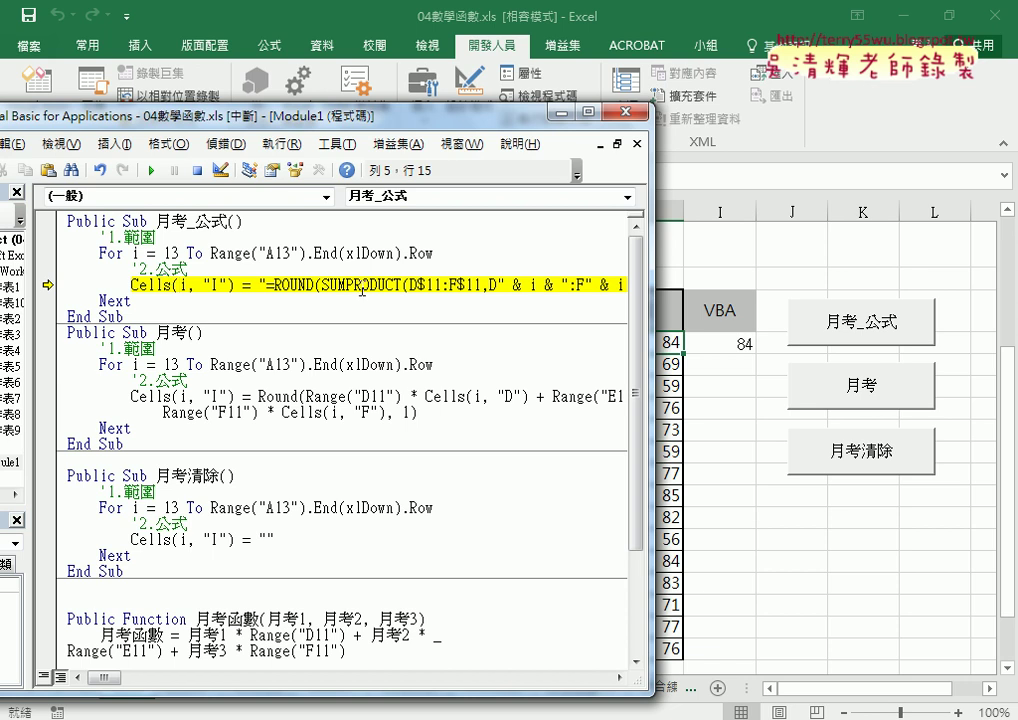
key(F8)
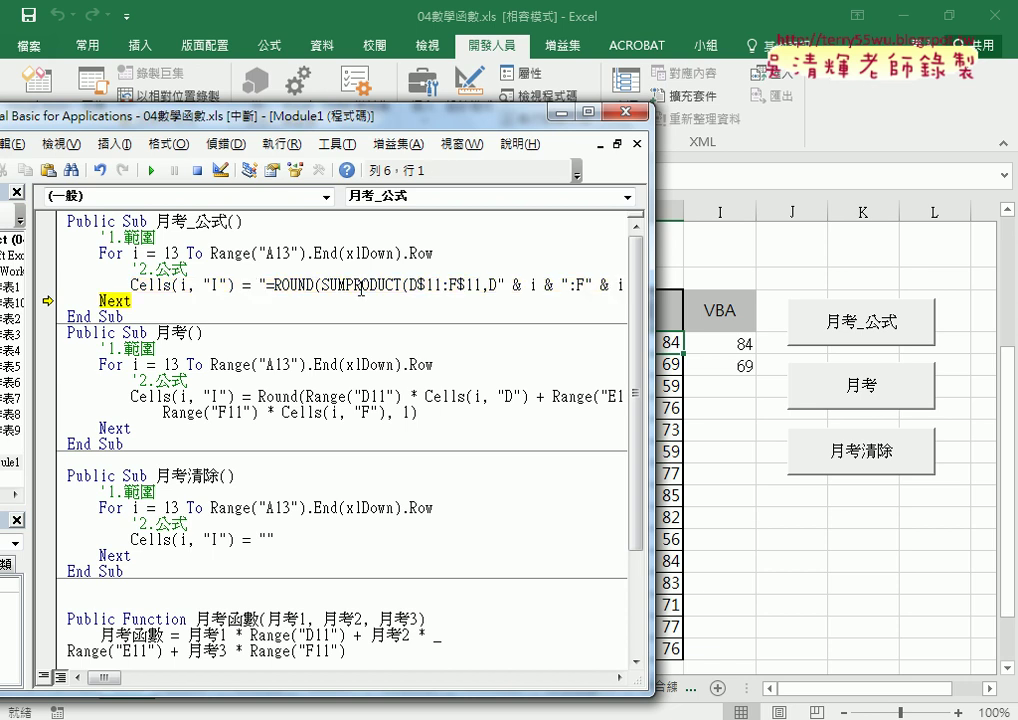
click(738, 341)
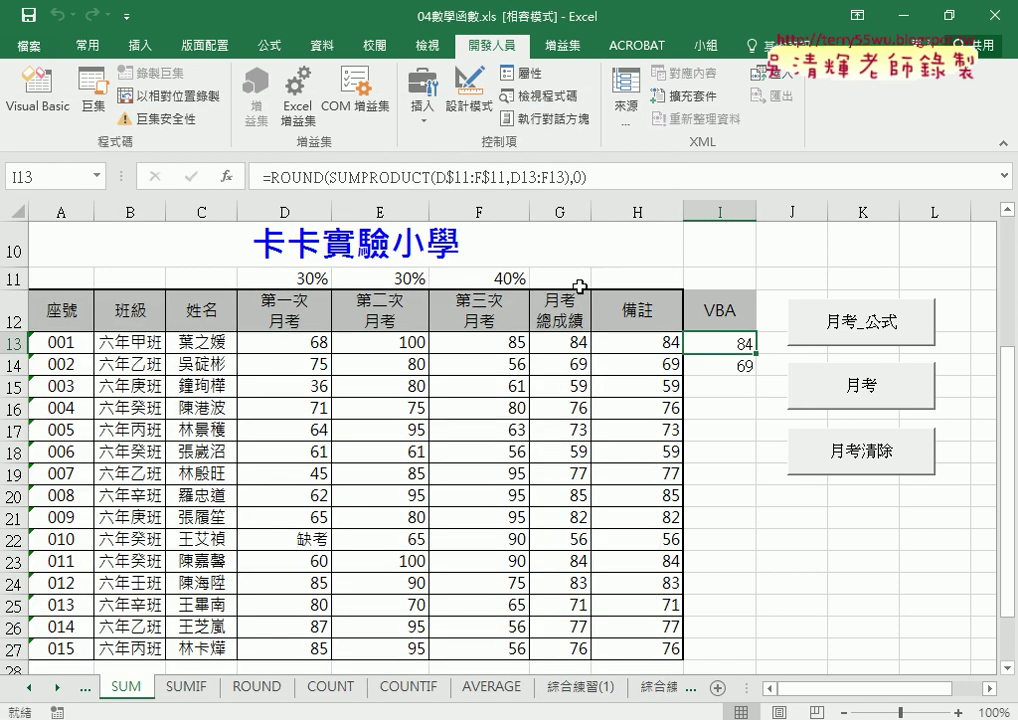
click(738, 365)
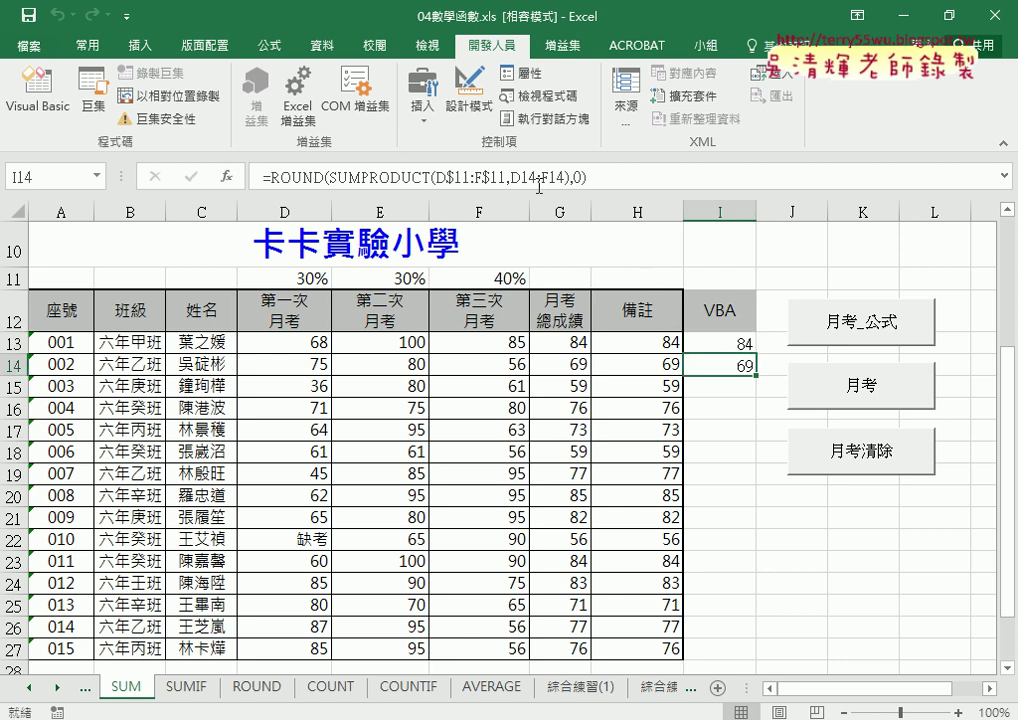
- Resume 月考_公式 to completion, filling column I down to 76, and highlight its cell-formula assignment
click(438, 575)
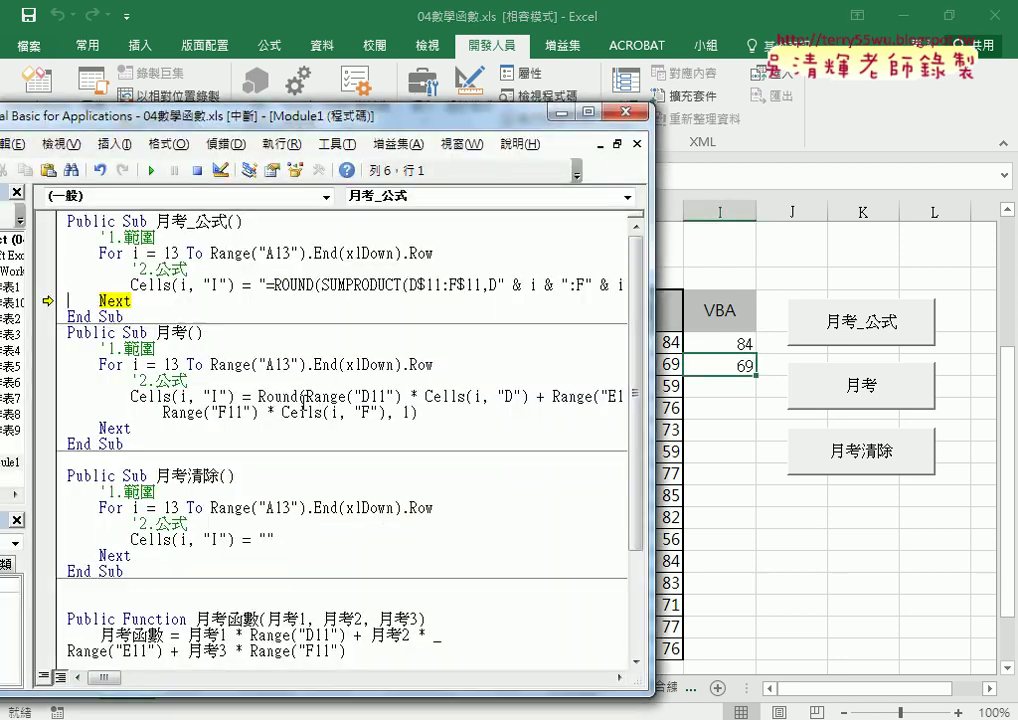
click(151, 171)
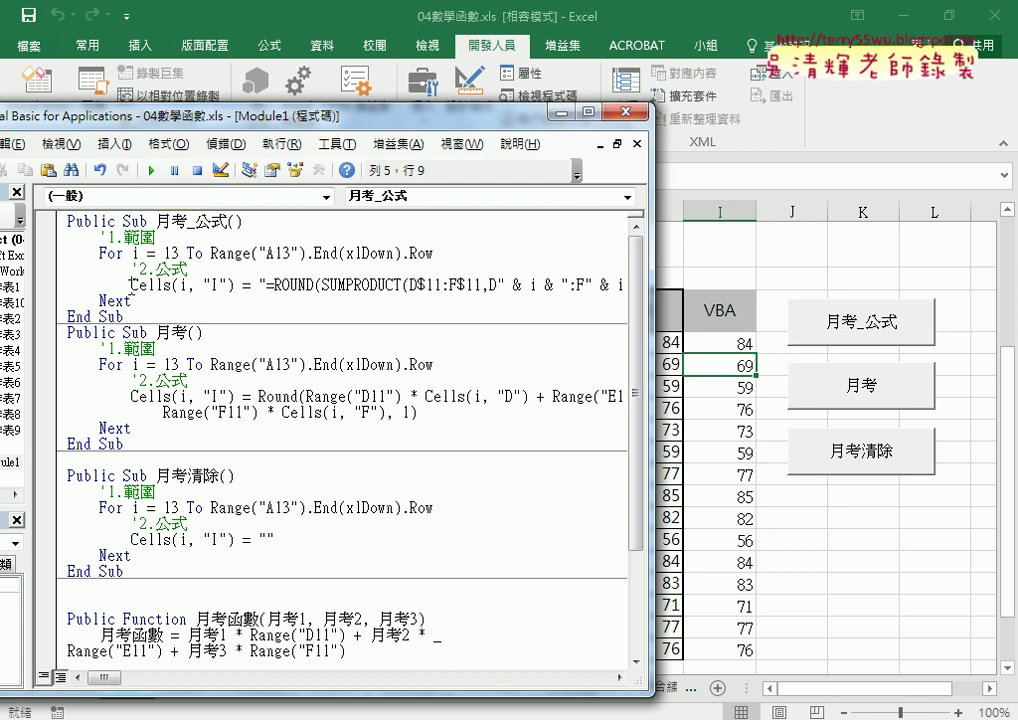
drag(131, 285, 481, 285)
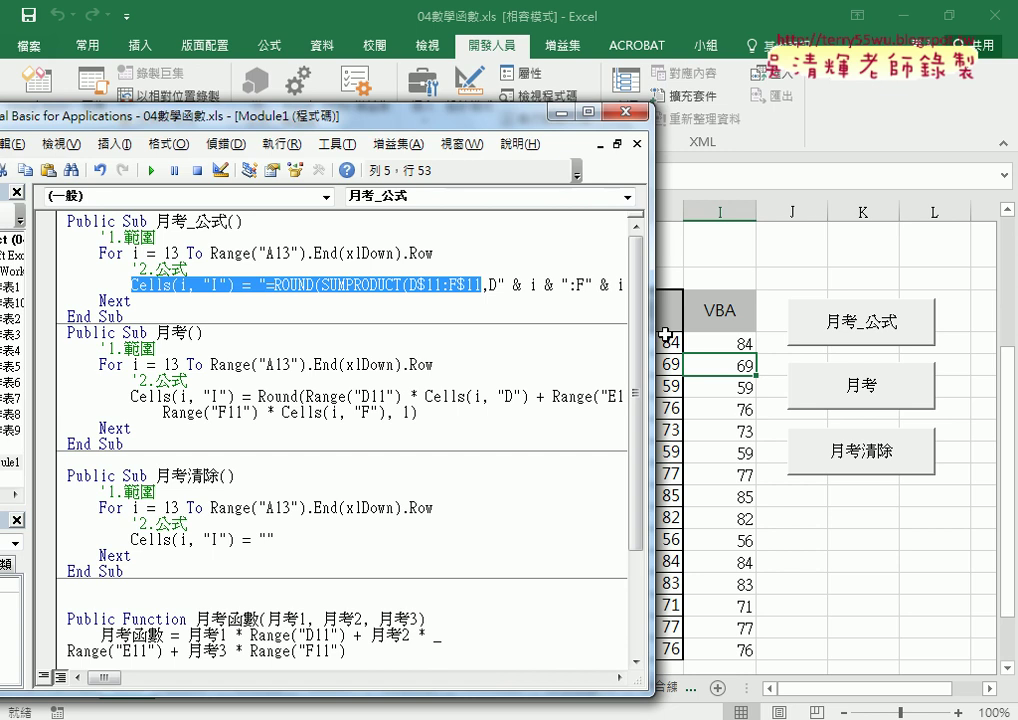
- Highlight the Cells(i, "I") target in the code line, then return to the worksheet
drag(131, 285, 237, 285)
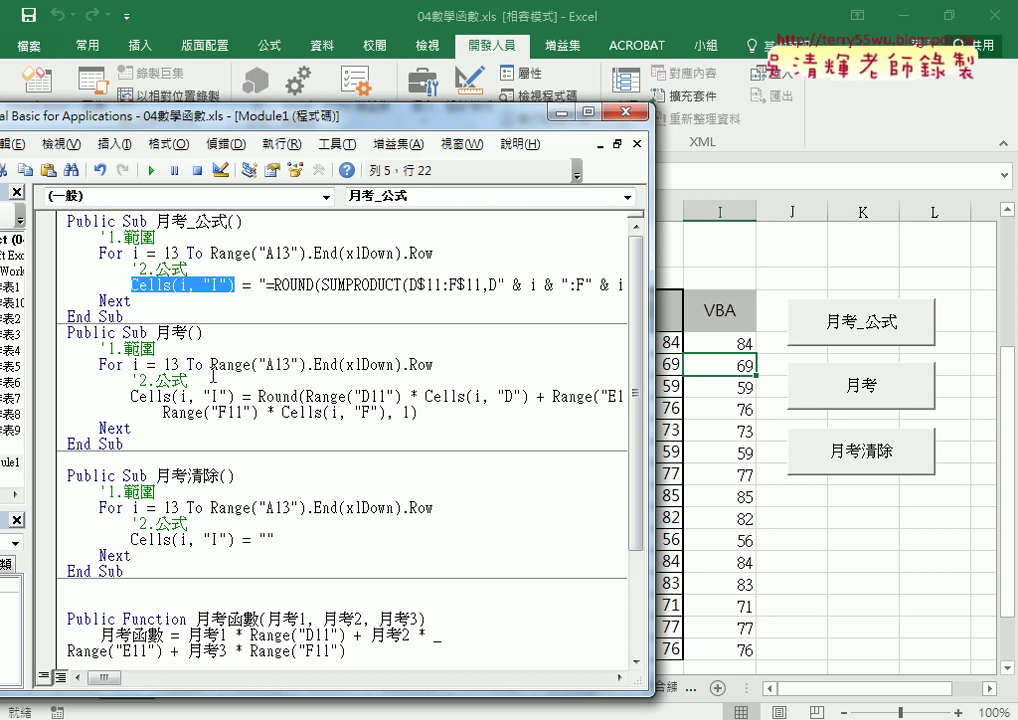
click(836, 516)
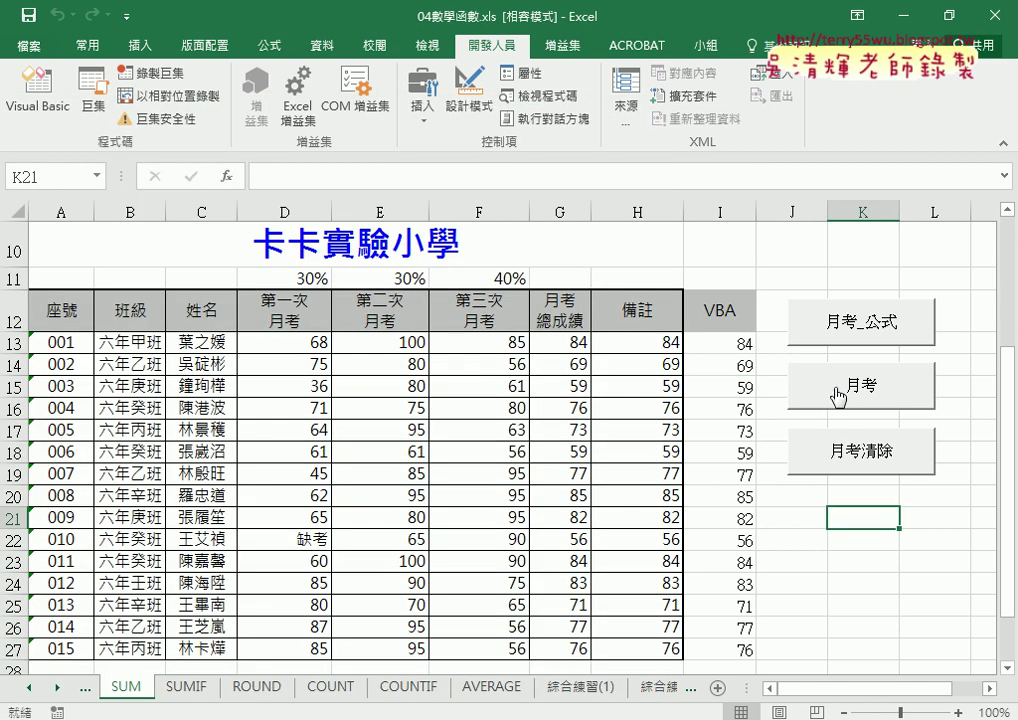
- Run 月考 so I13 shows 84.4, then trace G13's formula =D13*D$11+E13*E$11+F13*F$11
click(735, 343)
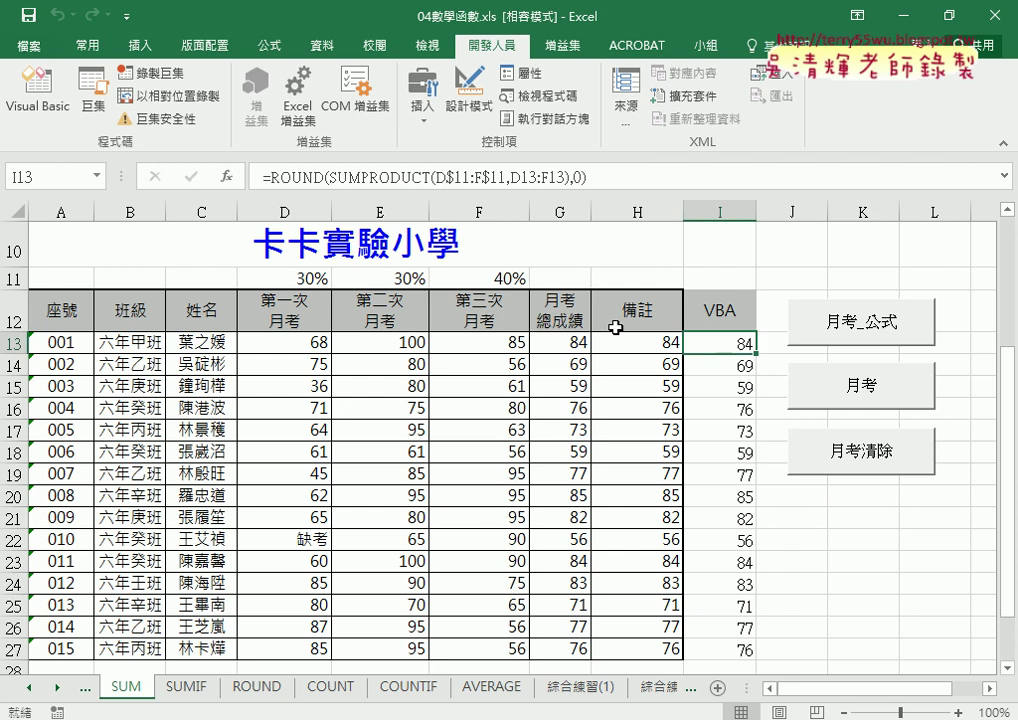
click(834, 383)
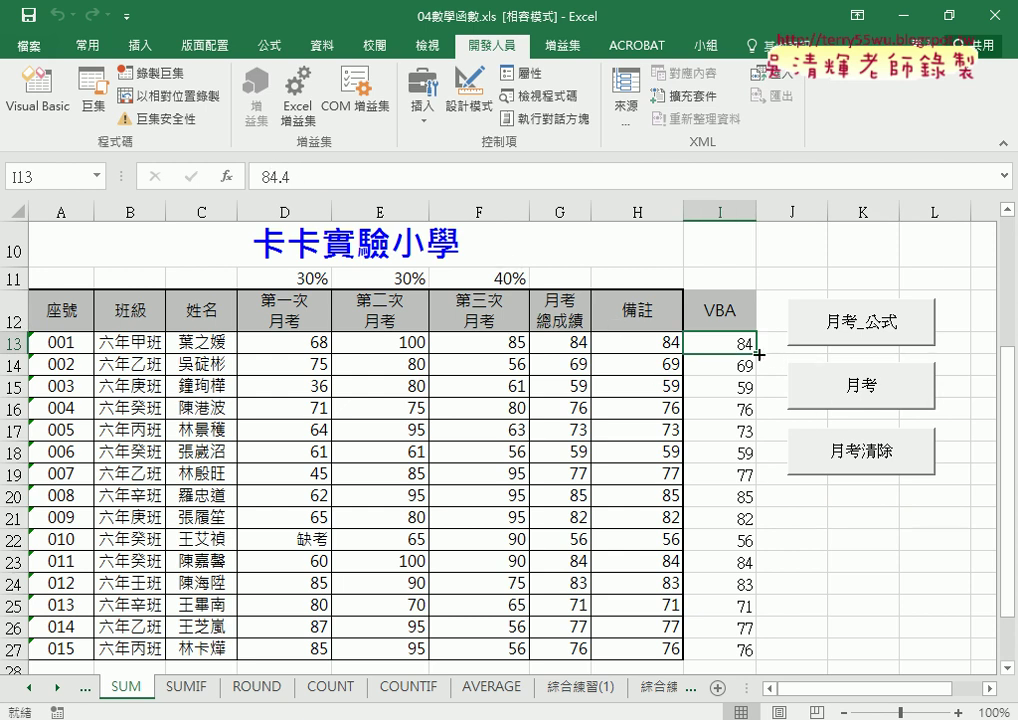
click(587, 344)
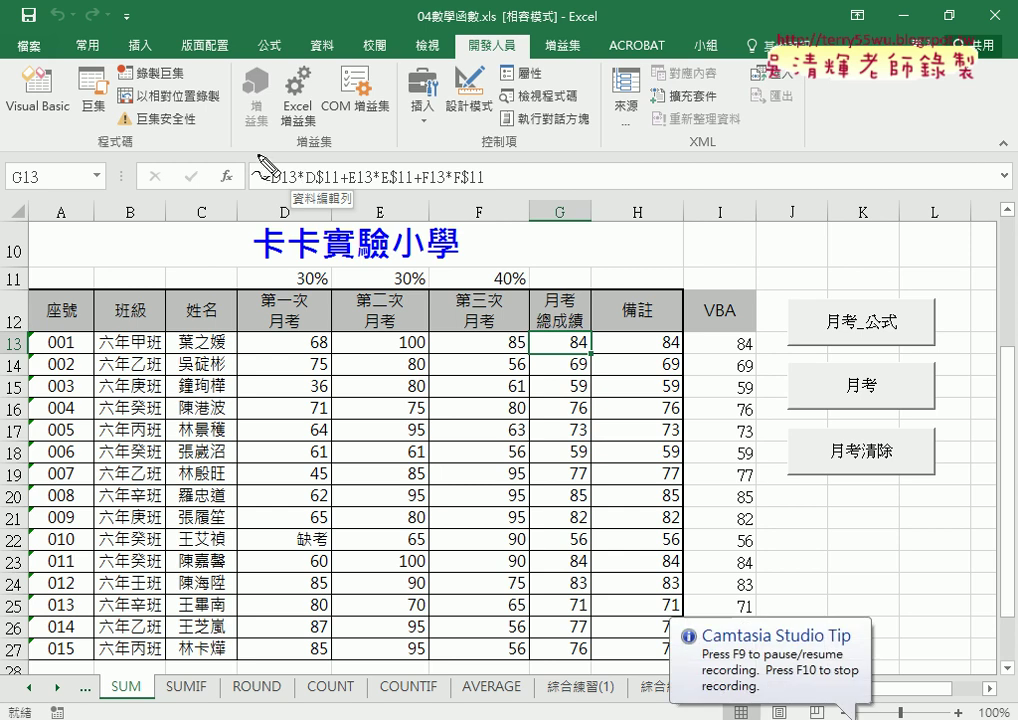
mouse_move(258, 190)
mouse_down()
mouse_move(448, 158)
mouse_move(525, 205)
mouse_move(272, 203)
mouse_up()
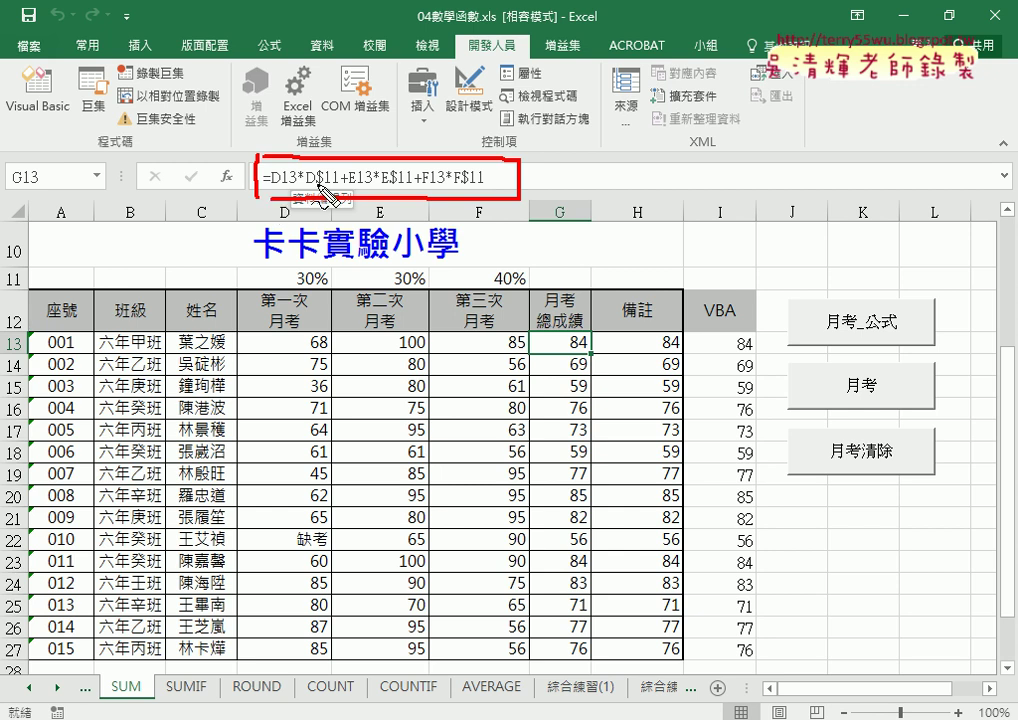
drag(312, 185, 338, 185)
drag(326, 205, 272, 199)
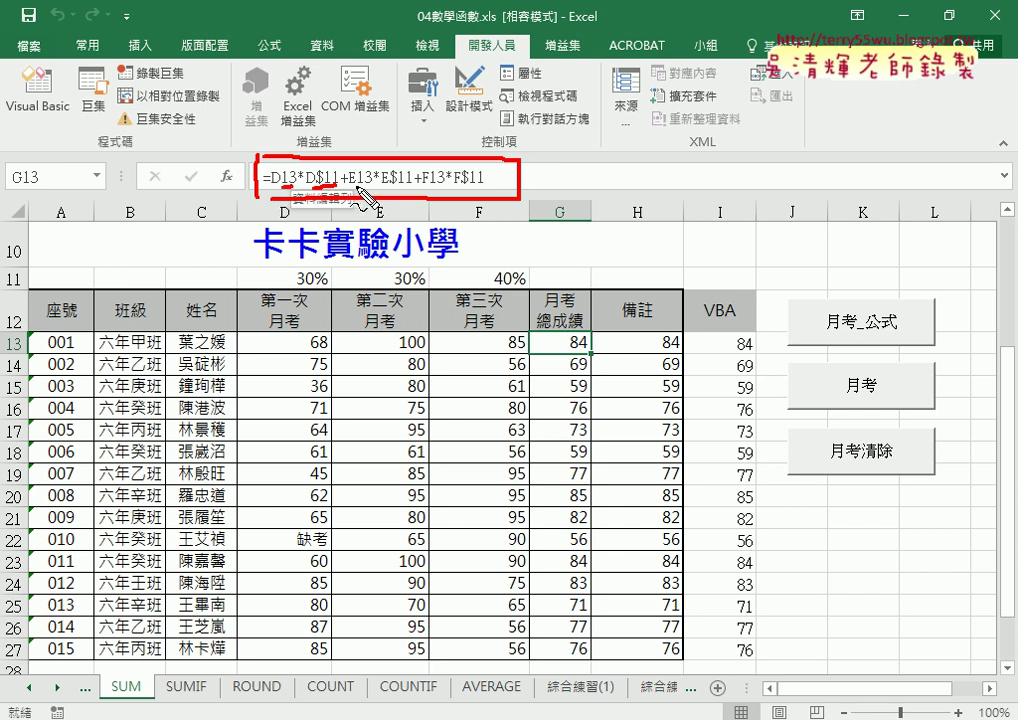
drag(347, 186, 366, 186)
drag(430, 186, 447, 186)
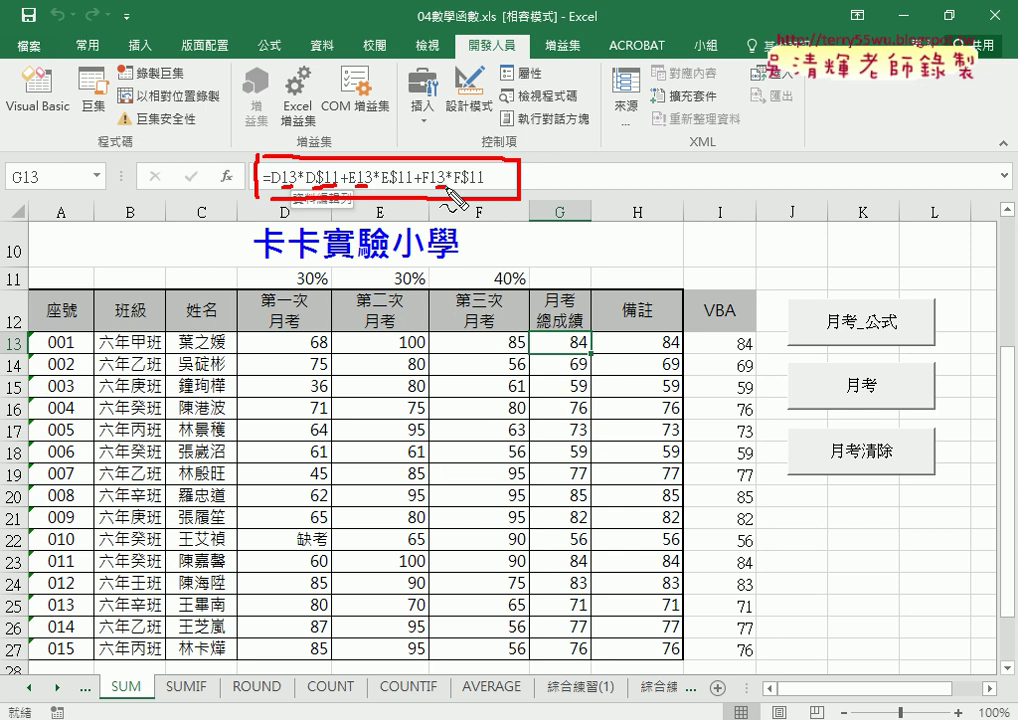
- Open the 月考 code through the button's Assign Macro > Edit, enlarge the editor, and delete Round(...)
ctrl+click(846, 392)
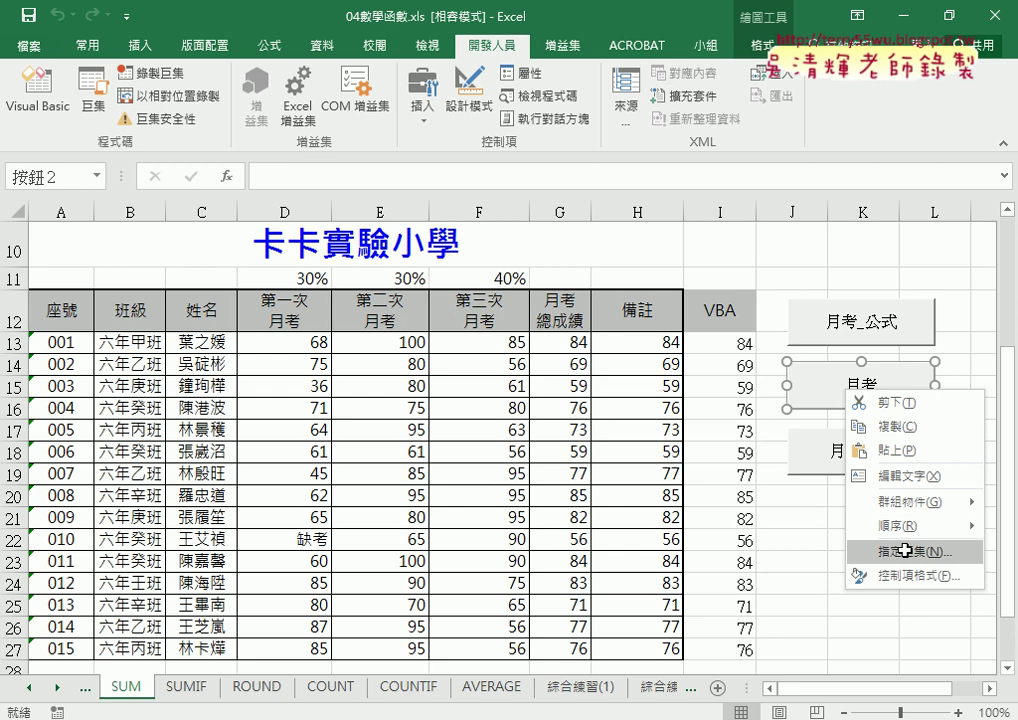
click(909, 551)
click(966, 438)
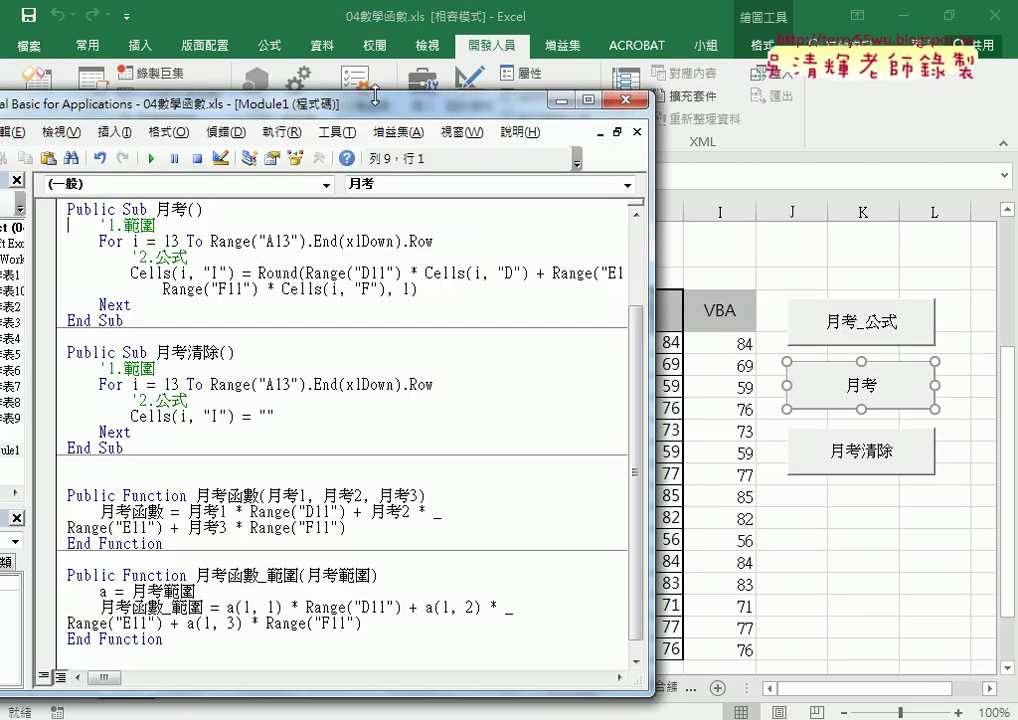
drag(358, 104, 358, 26)
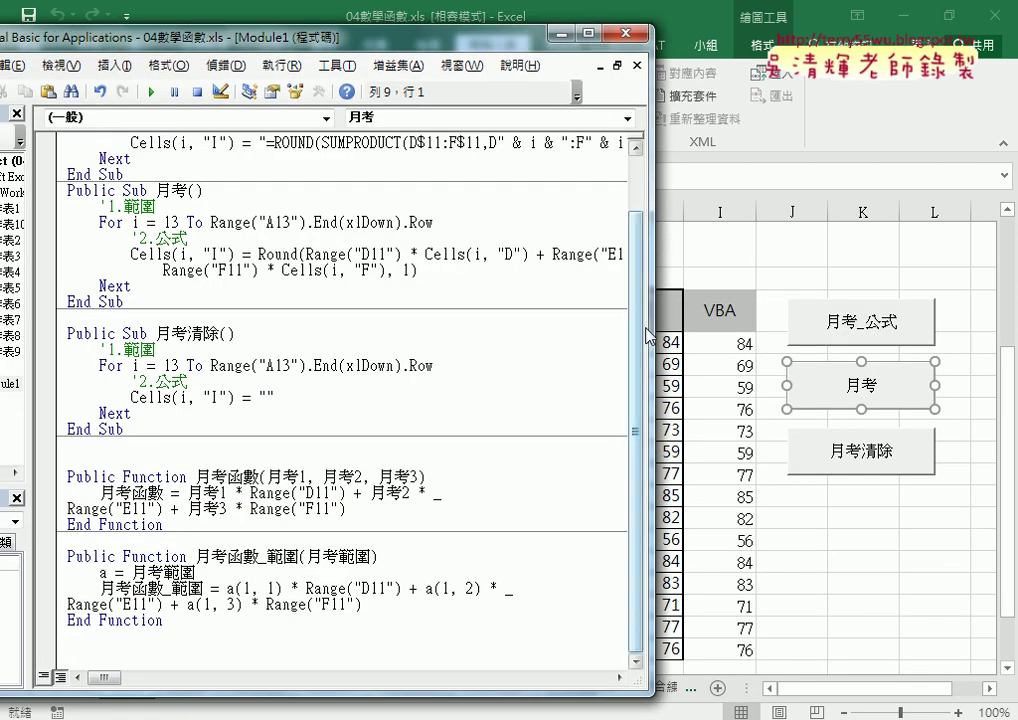
drag(655, 268, 845, 268)
drag(418, 270, 258, 254)
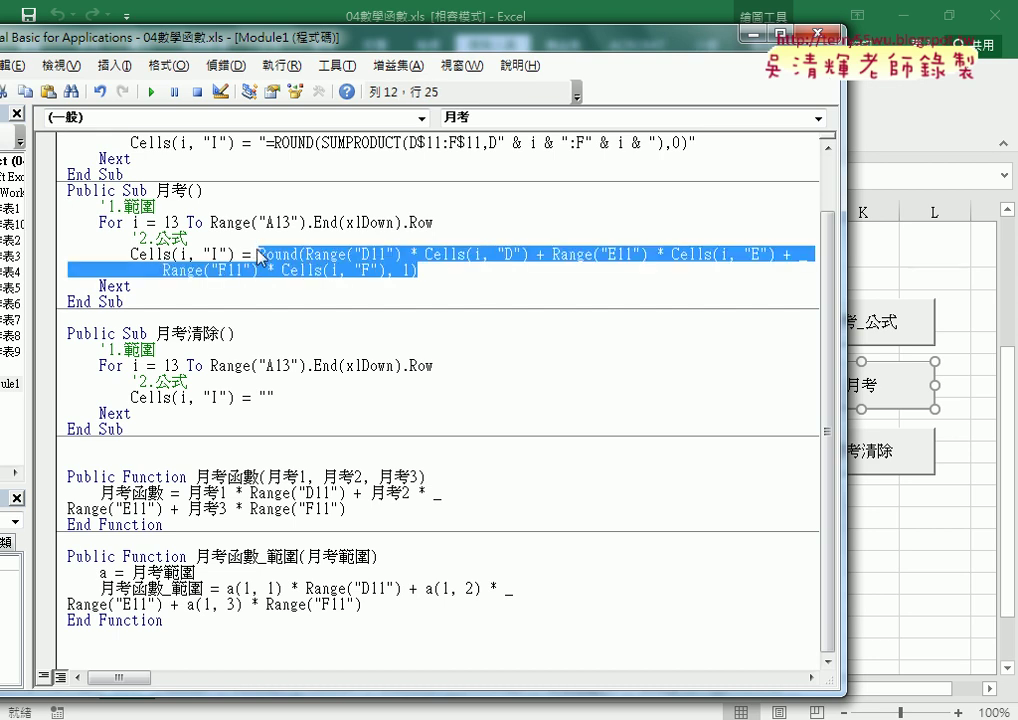
key(Delete)
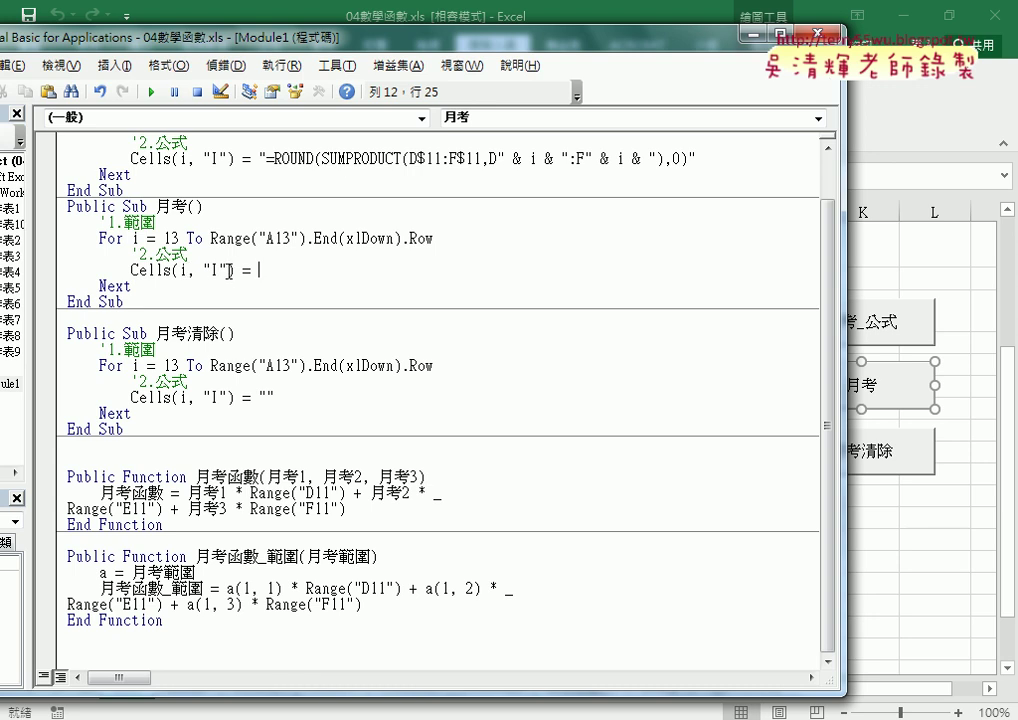
- Move the VBA editor below row 13 and compare the formulas in H13 and G13
drag(449, 38, 552, 394)
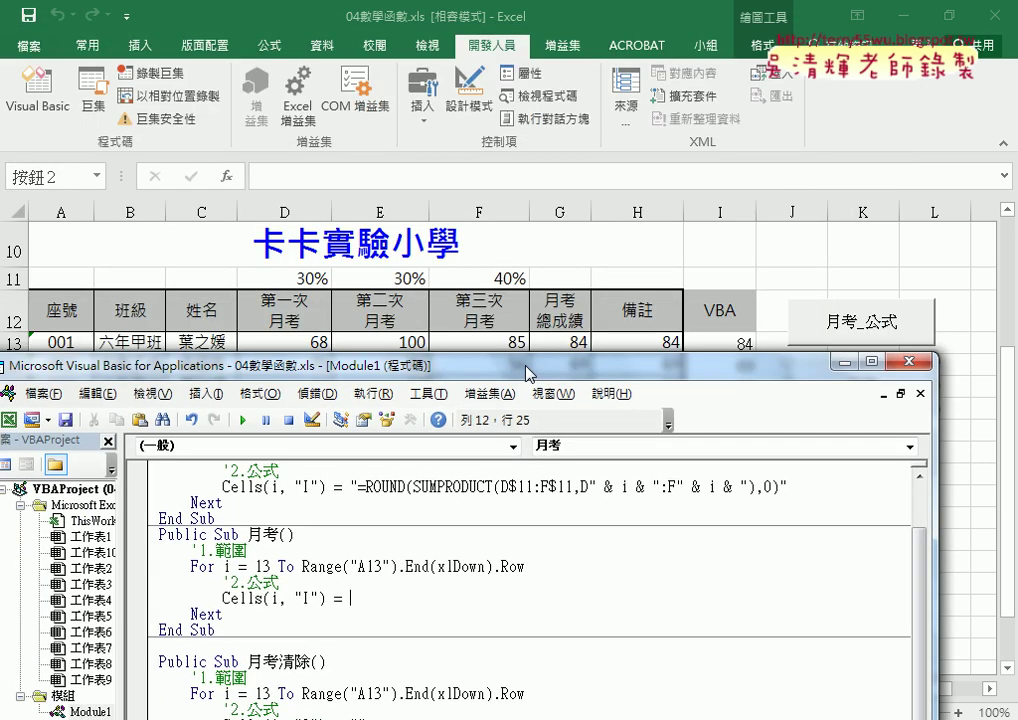
click(652, 341)
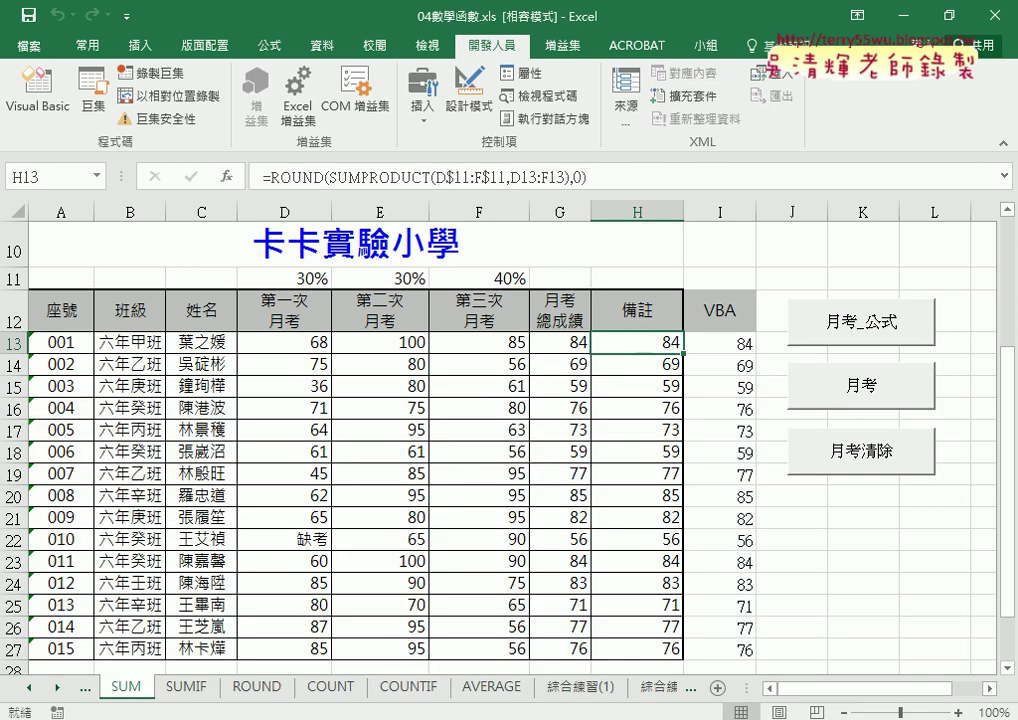
click(438, 575)
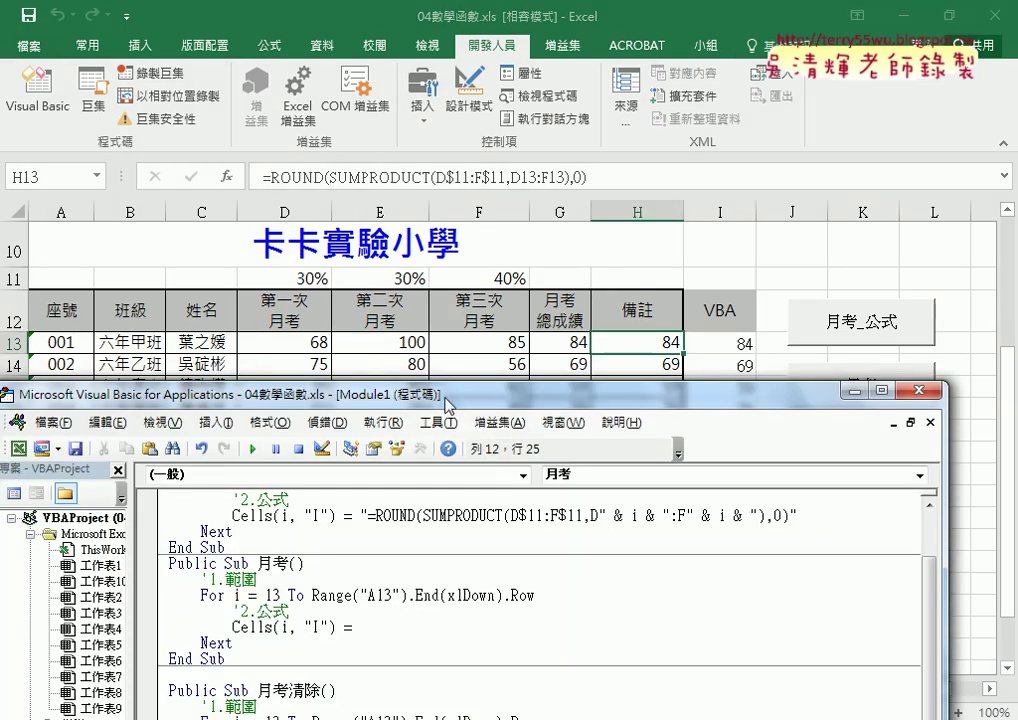
drag(447, 405, 502, 388)
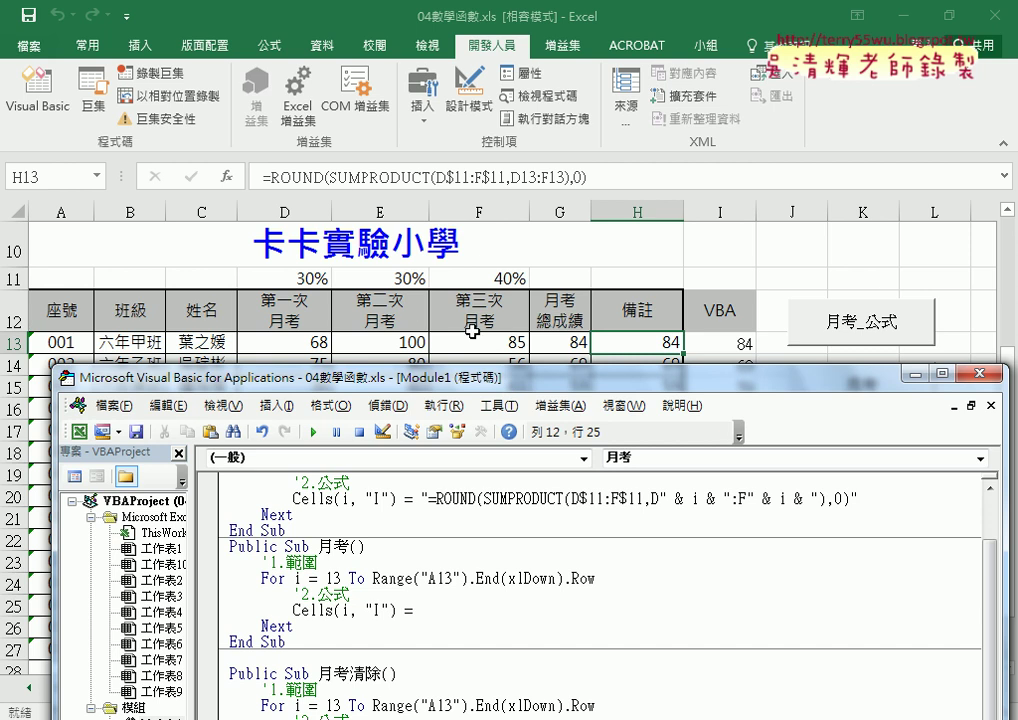
click(545, 343)
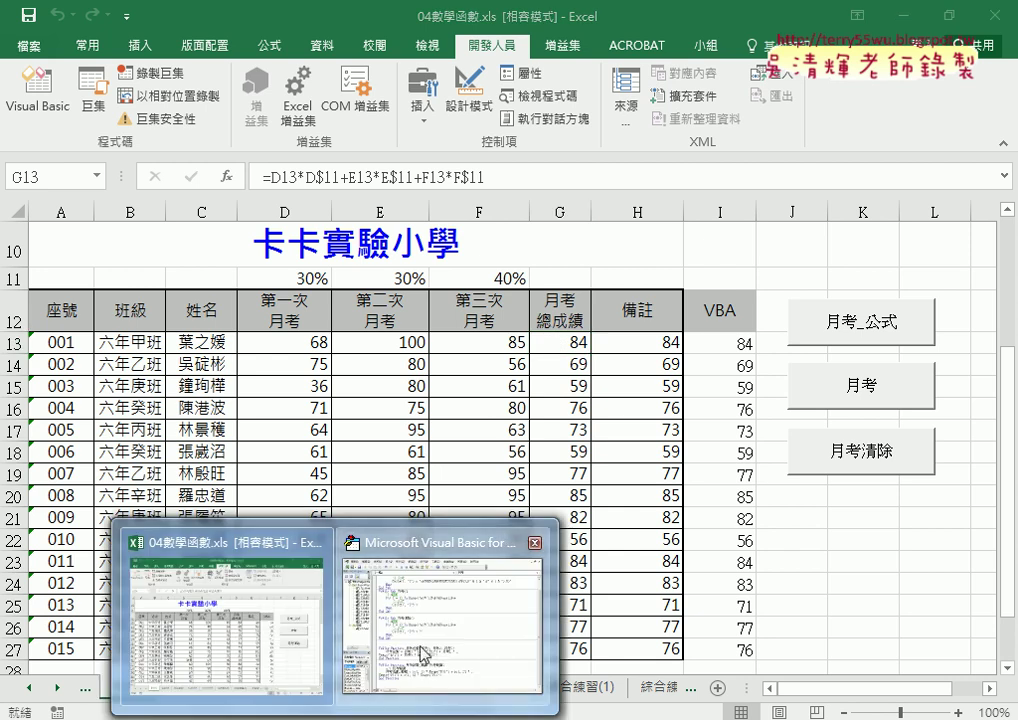
click(435, 575)
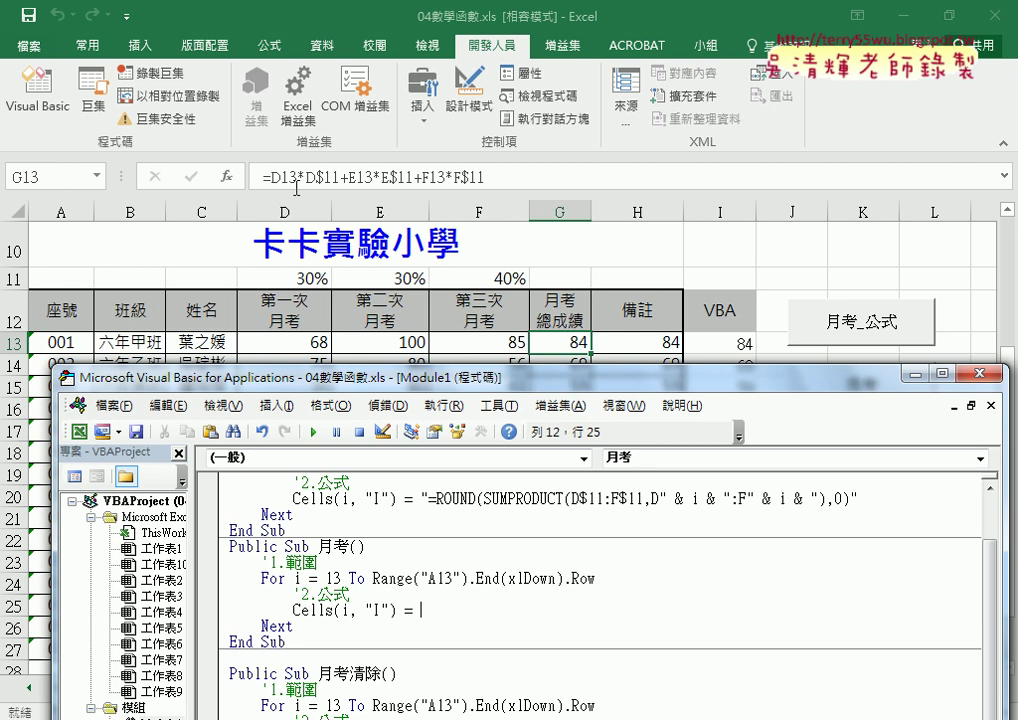
- Type the first term cells(13,"D")*range("D11")+ after Cells(i, "I") =
text(c)
text(ell)
text(s(1)
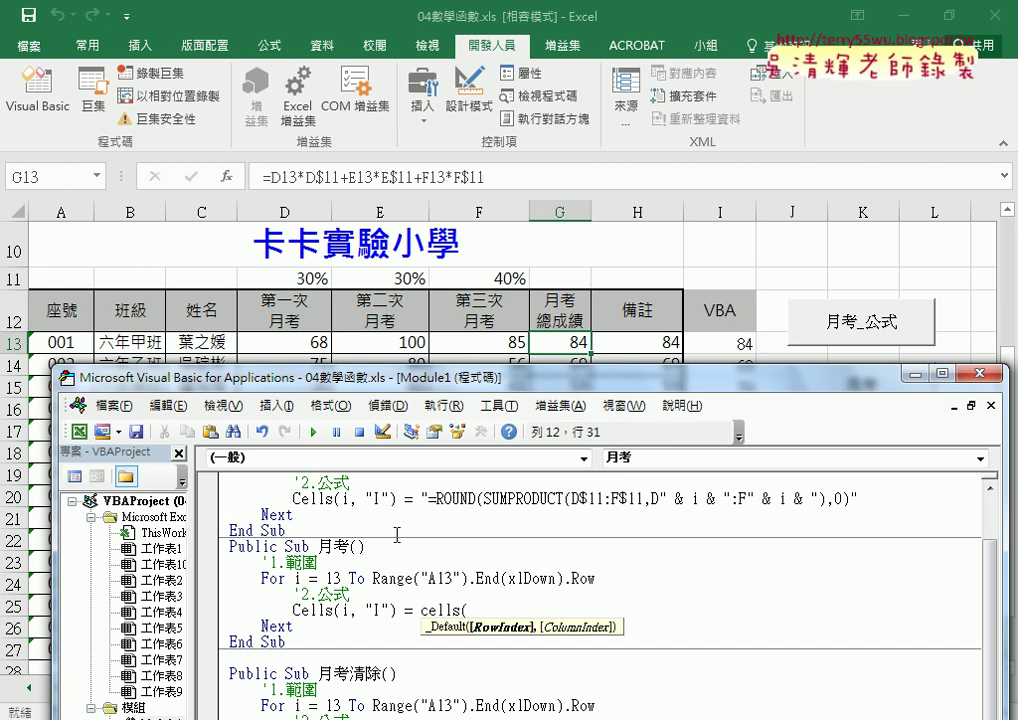
text(3)
text(,"D")
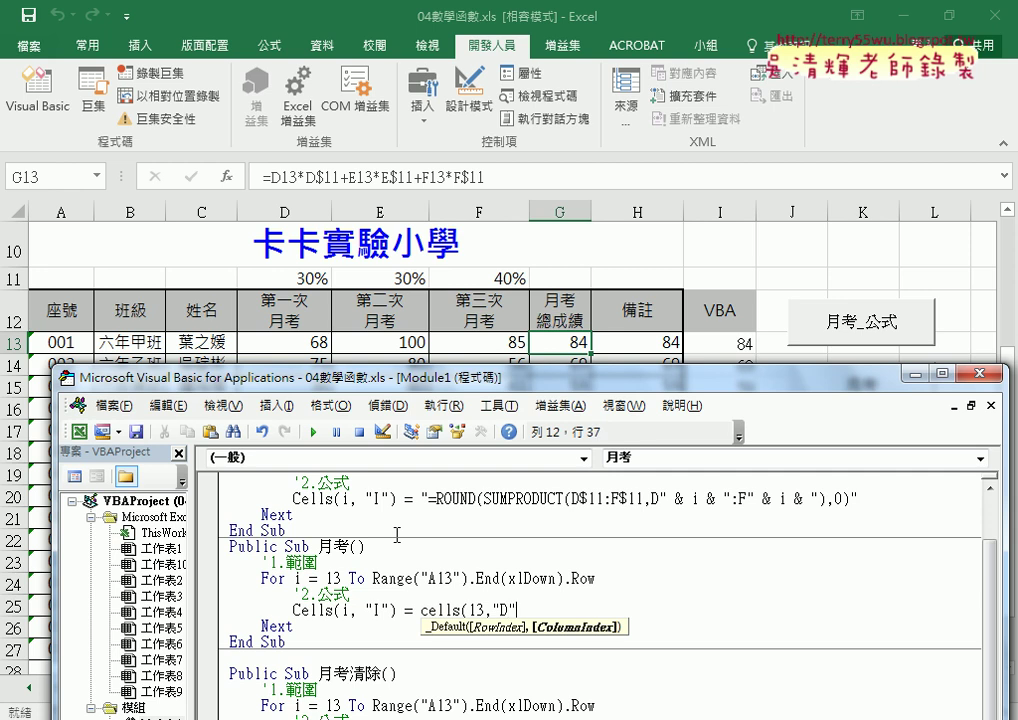
text())
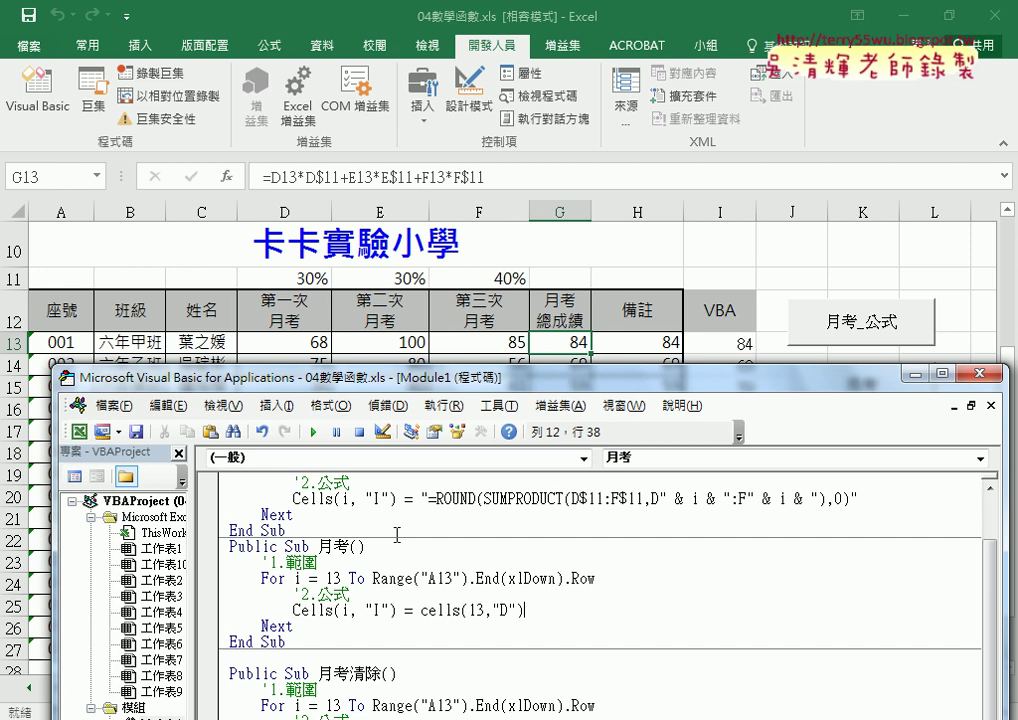
text(*)
drag(295, 262, 322, 293)
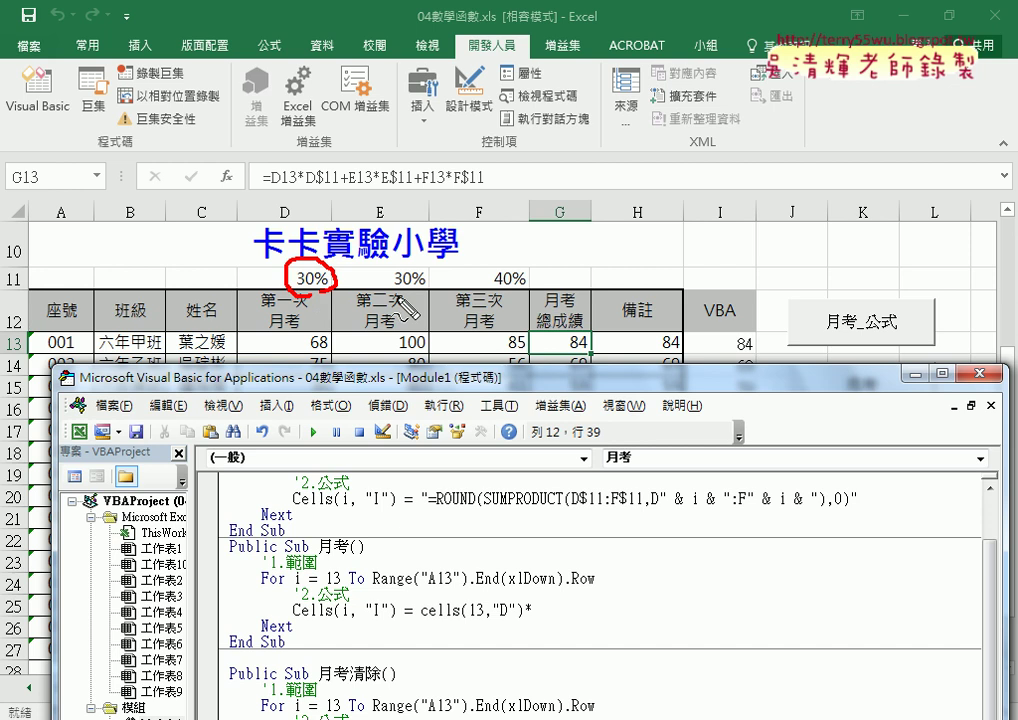
drag(400, 262, 426, 290)
drag(496, 263, 532, 290)
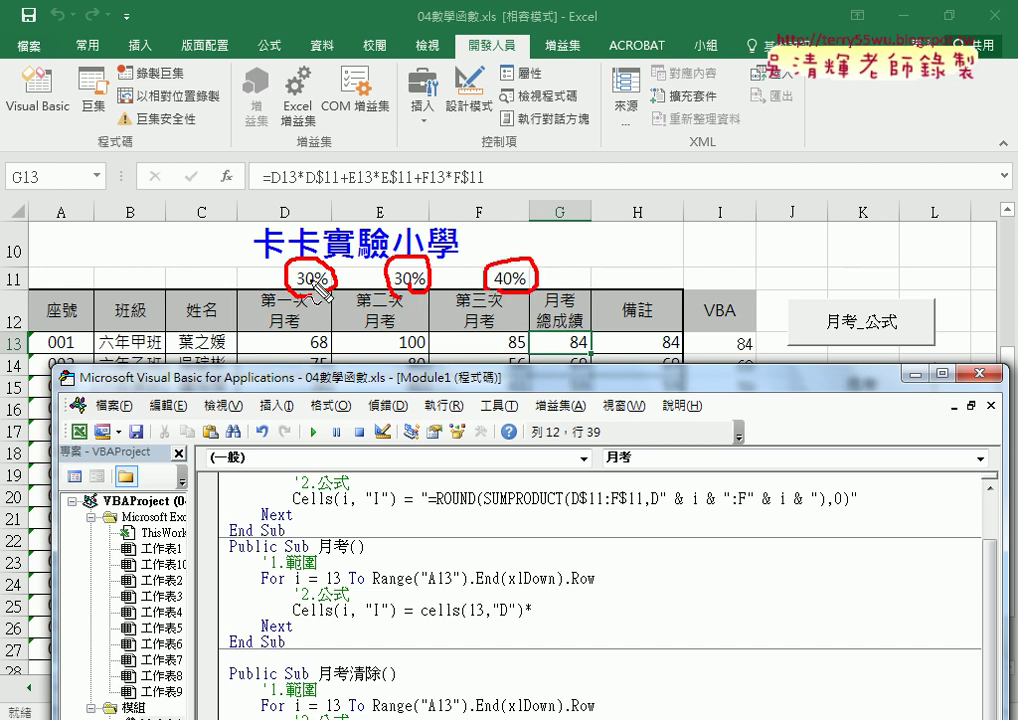
text(e)
text(ra)
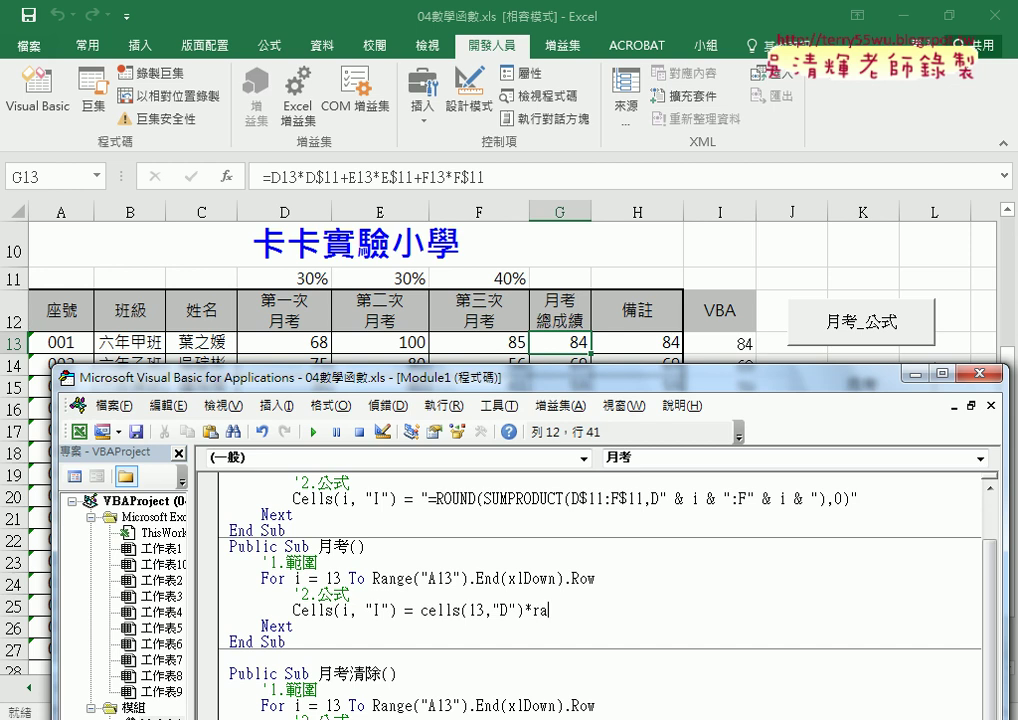
text(nge()
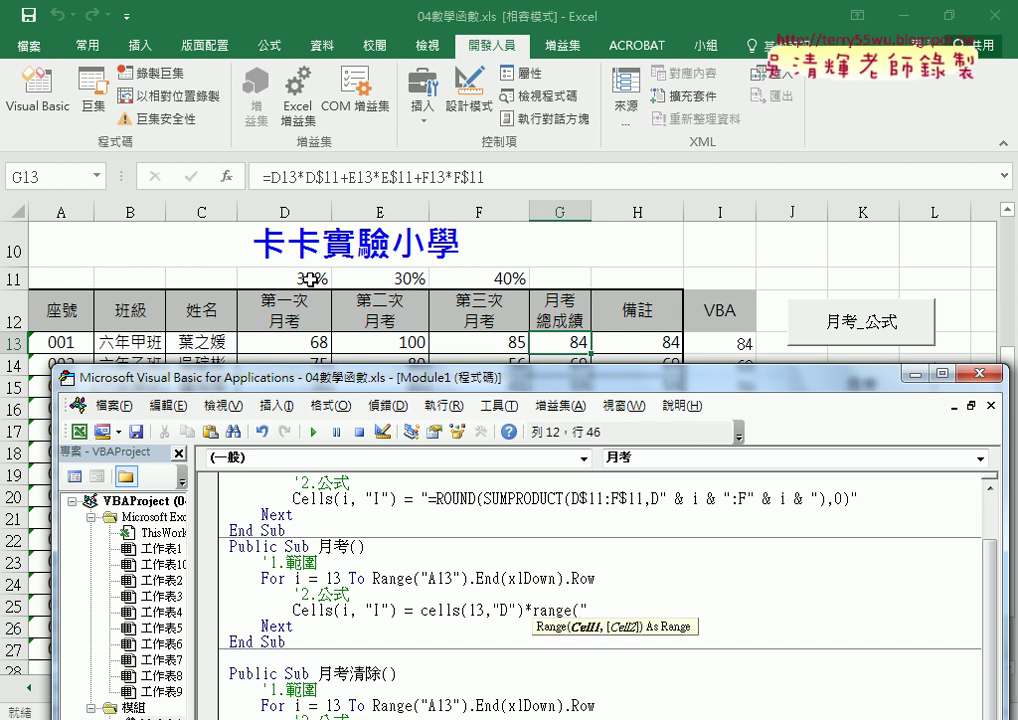
text(S)
text(D11)
text("))
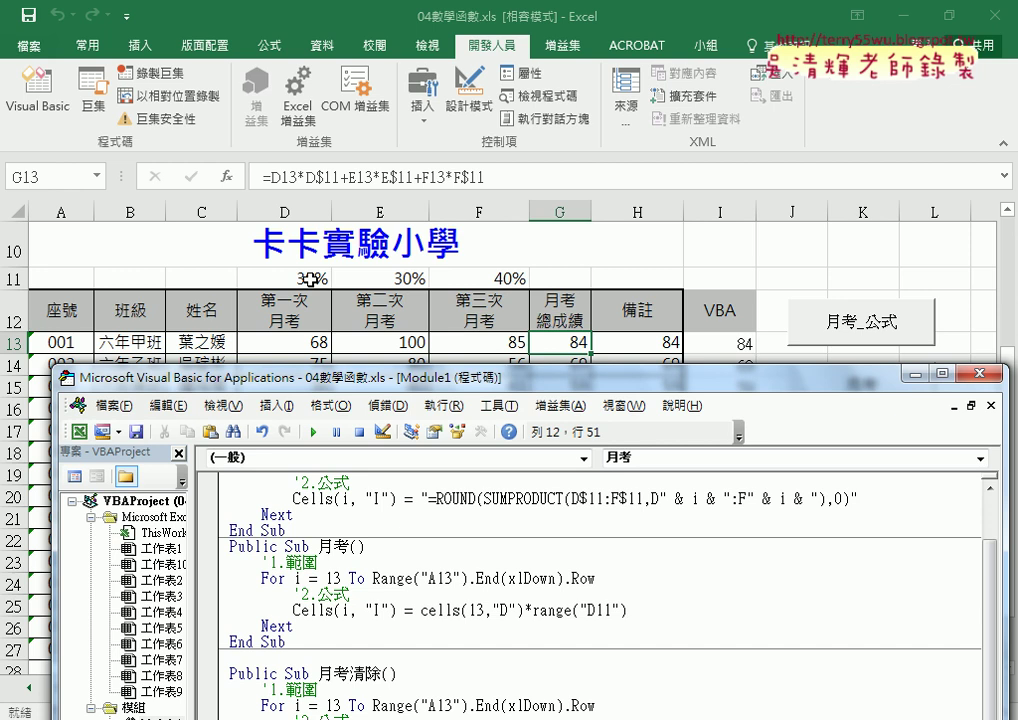
text(+)
- Duplicate the term as cells(13,"E")*range("E11") and cells(13,"F")*range("F11") to complete the sum
drag(421, 617, 628, 617)
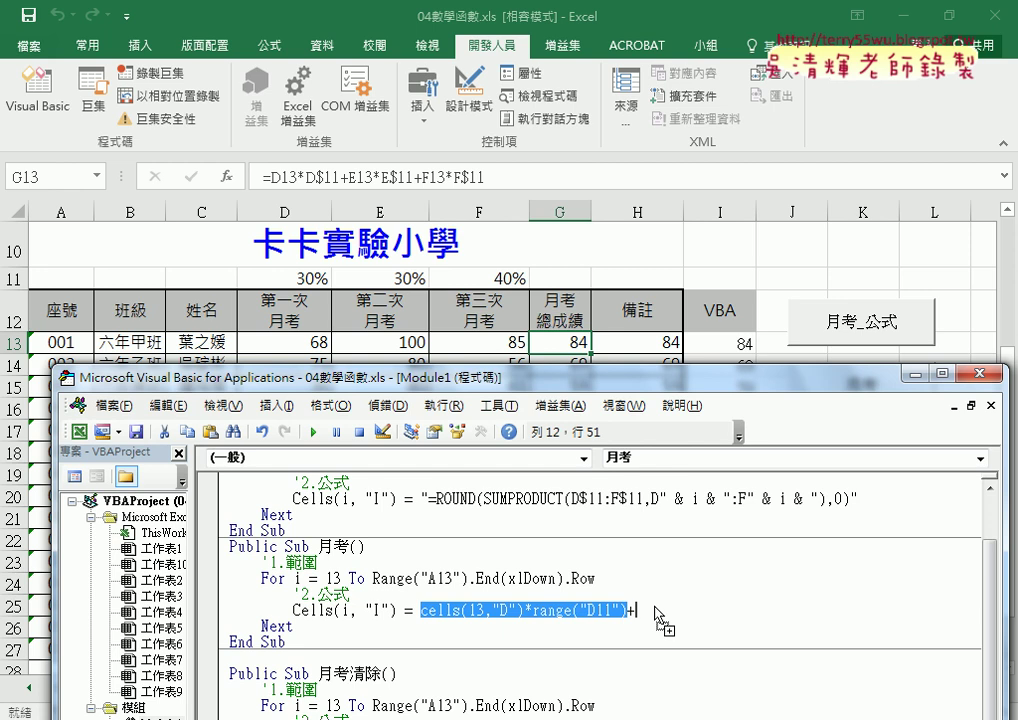
drag(660, 620, 727, 608)
text(E")*range("D11"))
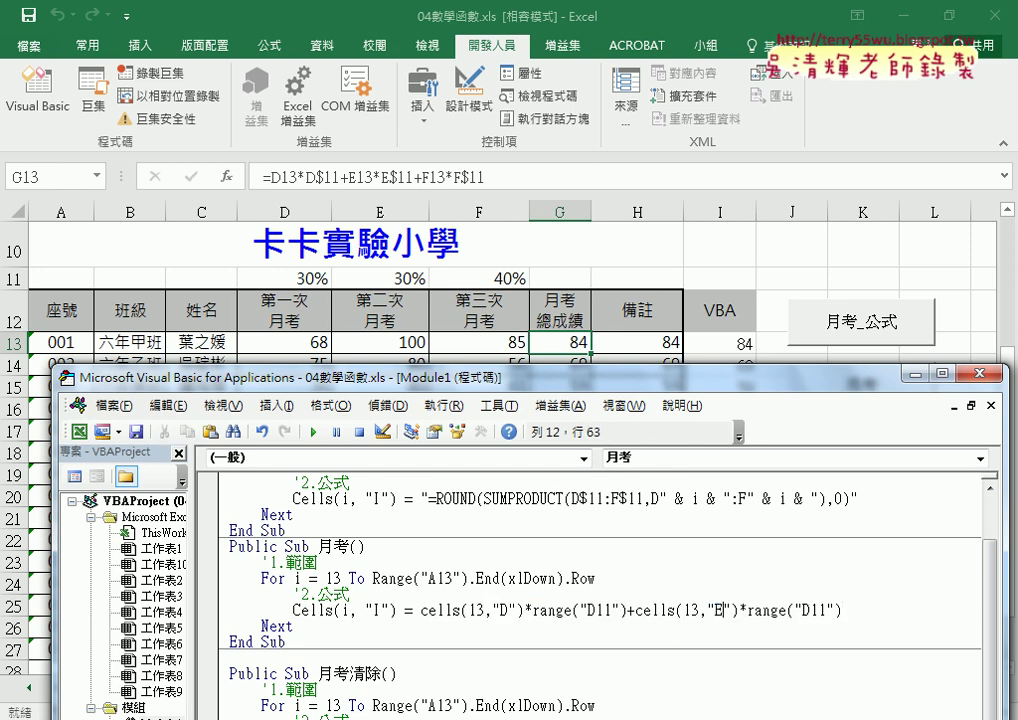
drag(801, 610, 811, 611)
text(E)
drag(627, 610, 848, 612)
double_click(672, 610)
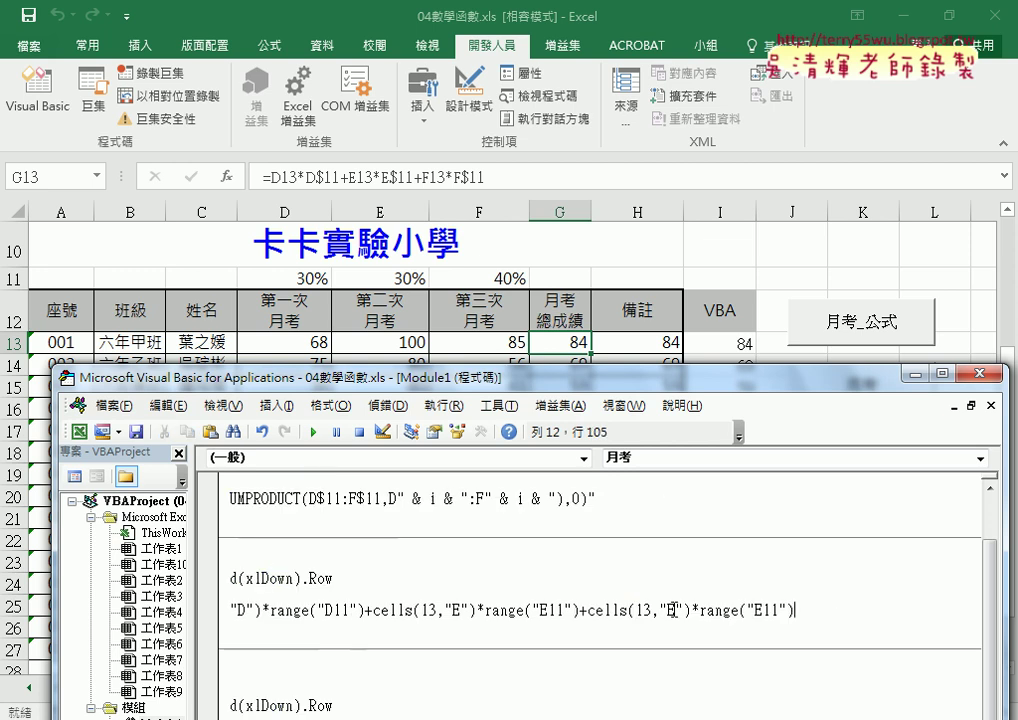
text(F)
text(F)
drag(752, 610, 762, 610)
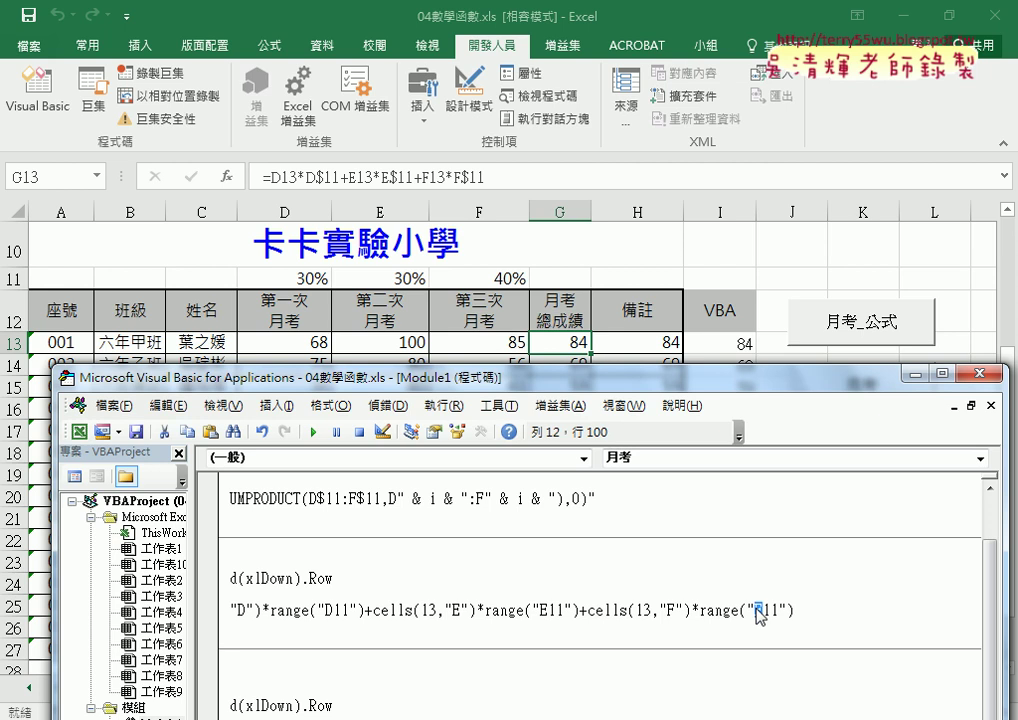
text(F)
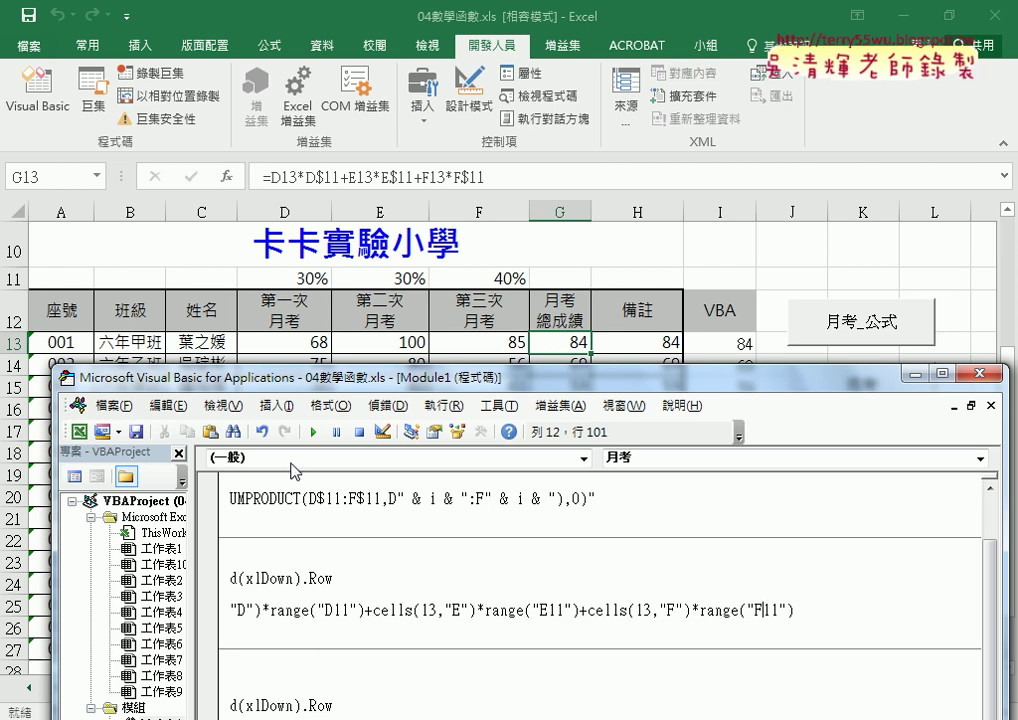
drag(311, 388, 297, 227)
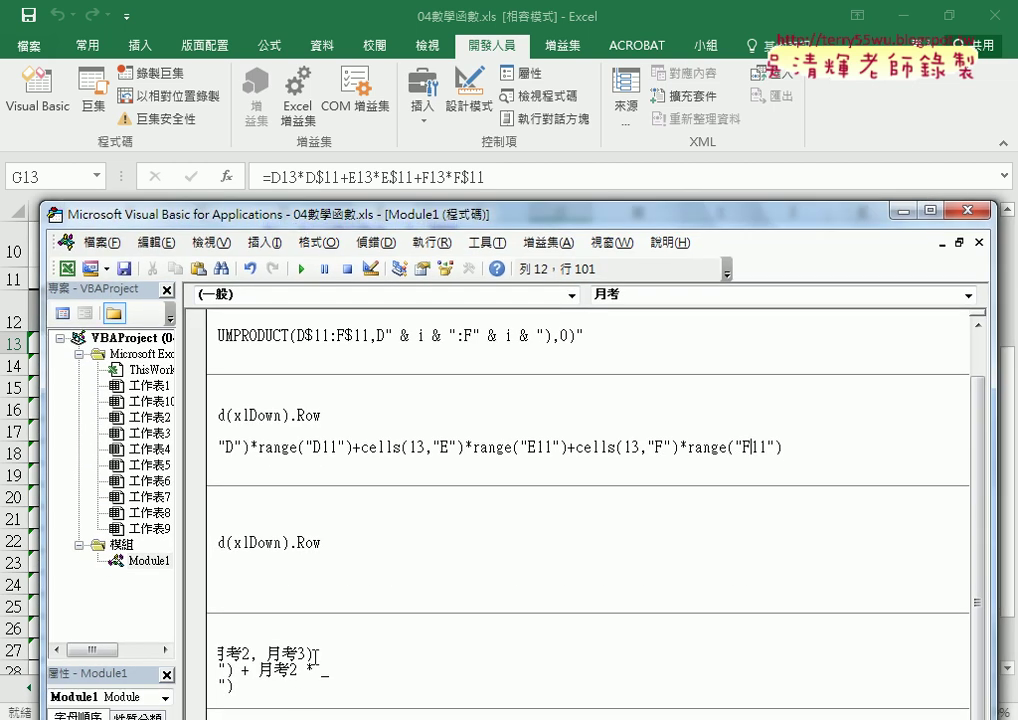
- Point out the fixed row 13 in Cells(13, "D") and in the worksheet formula
click(407, 605)
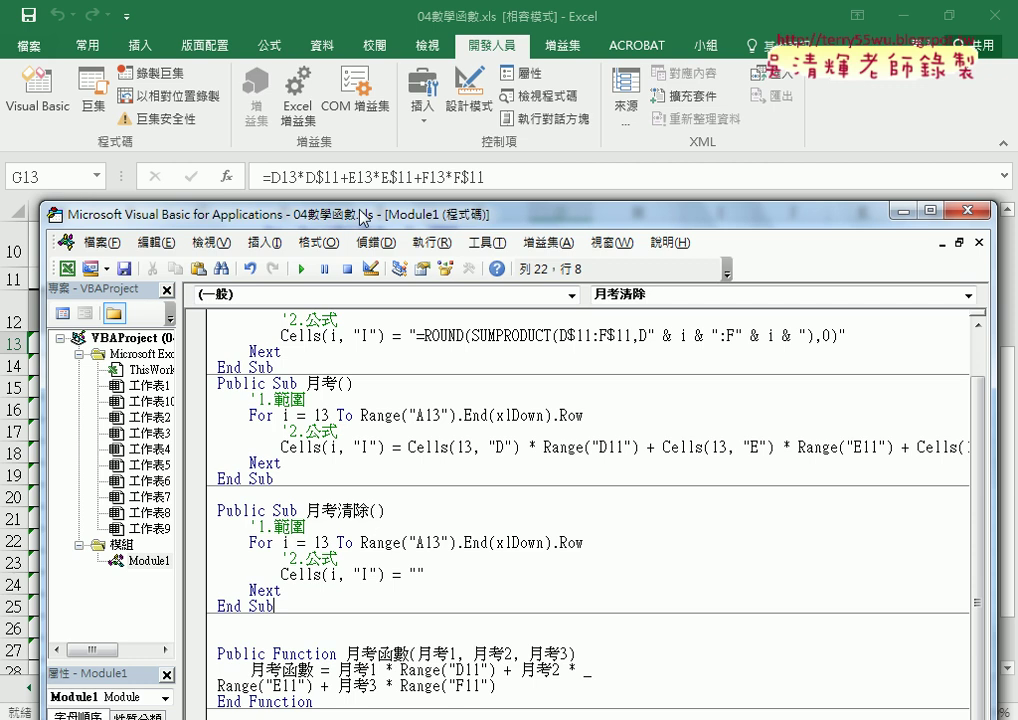
mouse_move(360, 215)
mouse_down()
mouse_move(360, 245)
mouse_move(362, 216)
mouse_up()
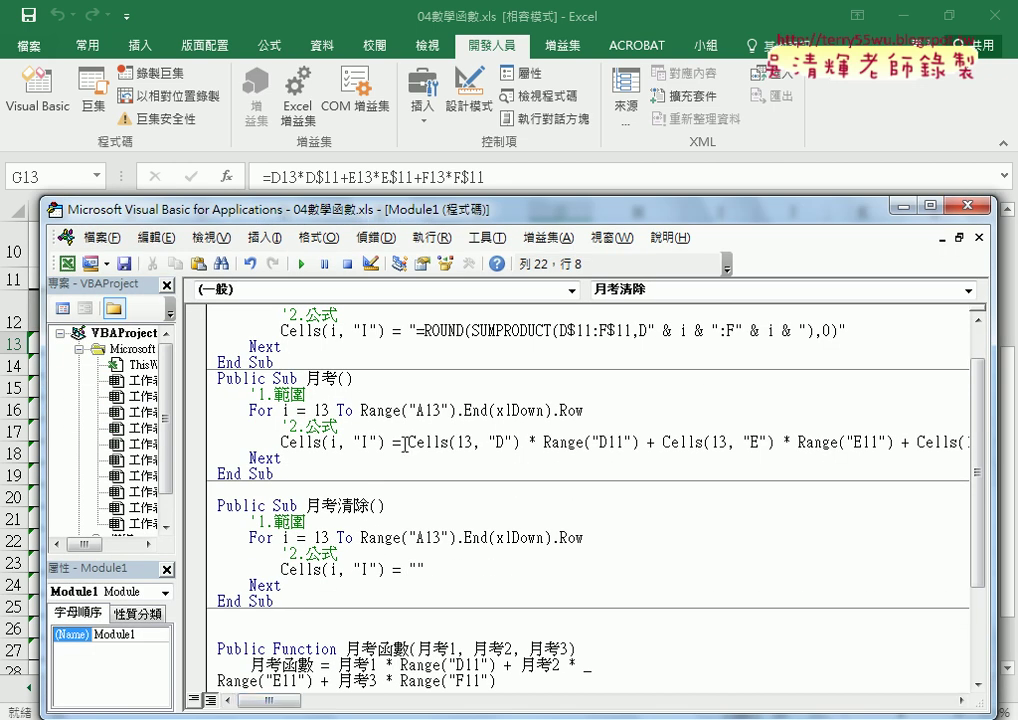
click(273, 378)
mouse_move(408, 441)
mouse_down()
mouse_move(517, 441)
mouse_move(530, 462)
mouse_move(410, 456)
mouse_up()
drag(476, 432, 470, 455)
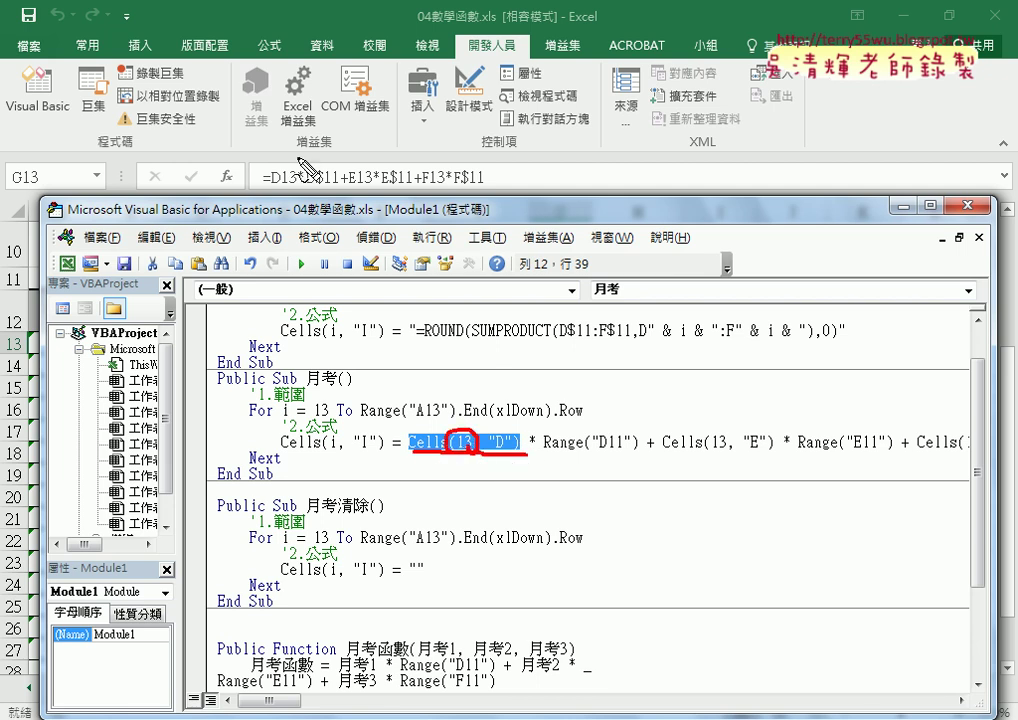
drag(289, 163, 292, 188)
key(Escape)
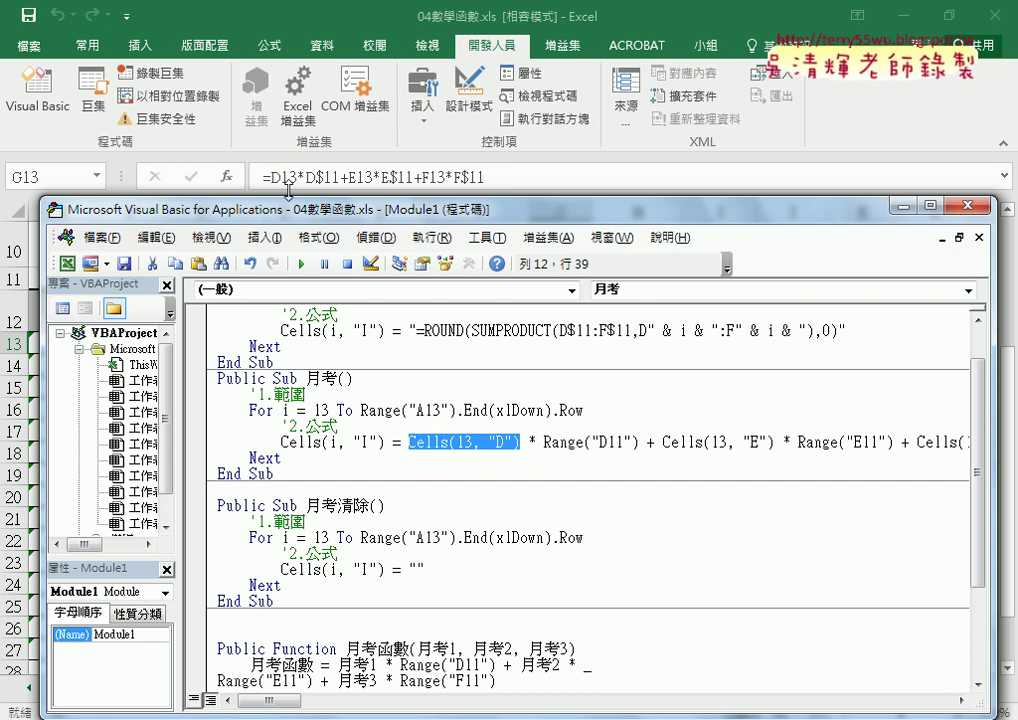
- Replace 13 with i in the Cells(13, "D") reference
click(472, 441)
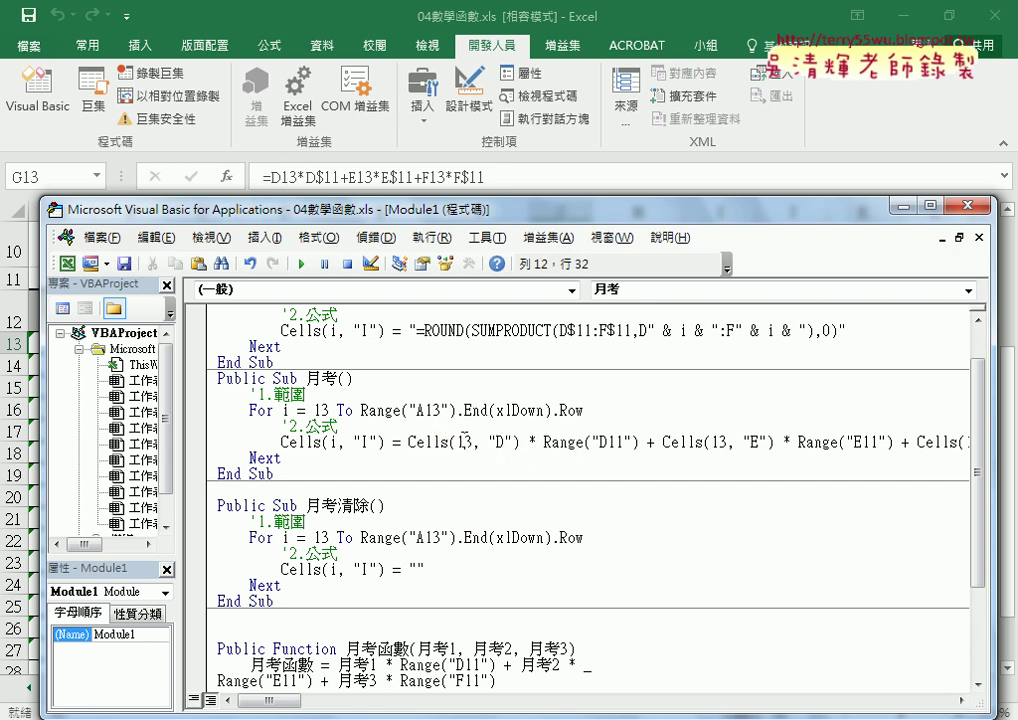
double_click(467, 441)
text(i)
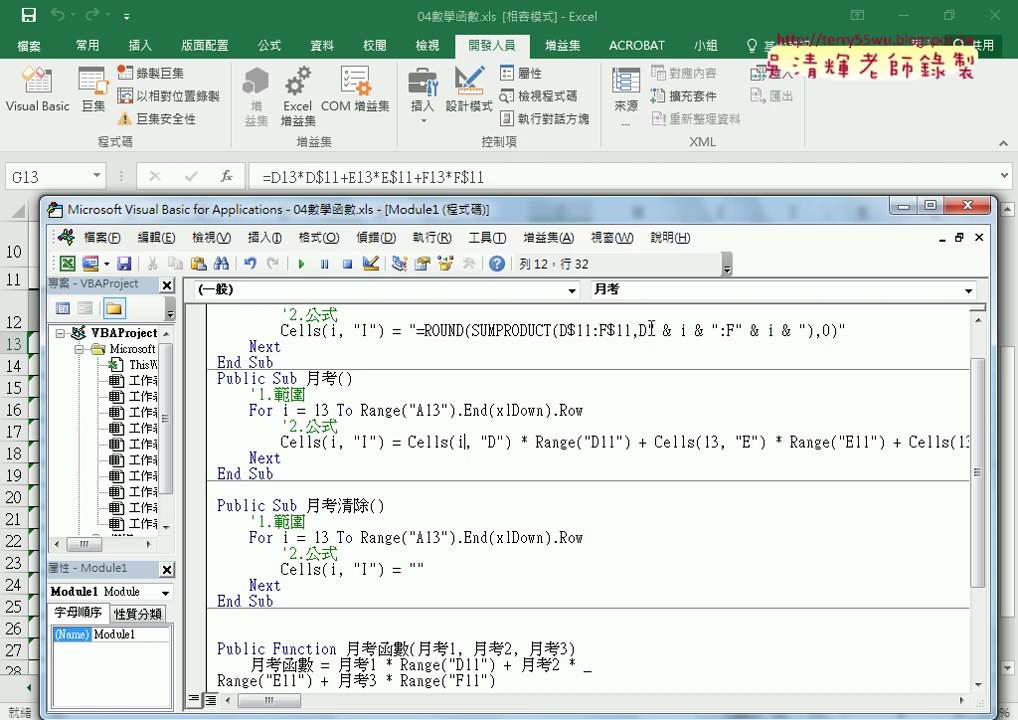
drag(647, 330, 718, 328)
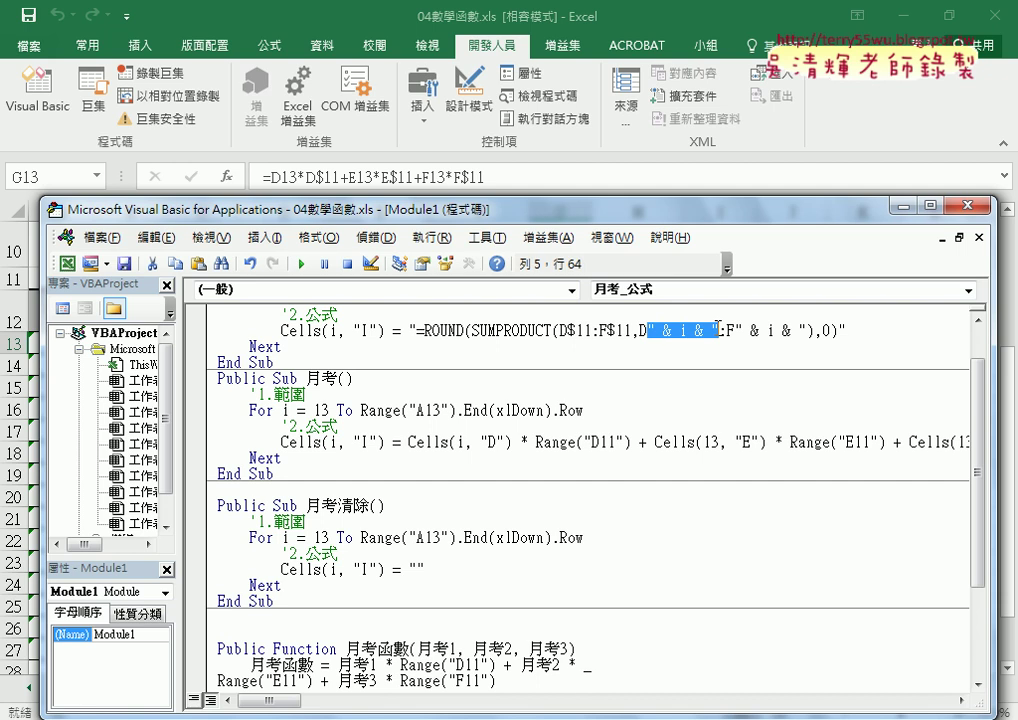
double_click(460, 443)
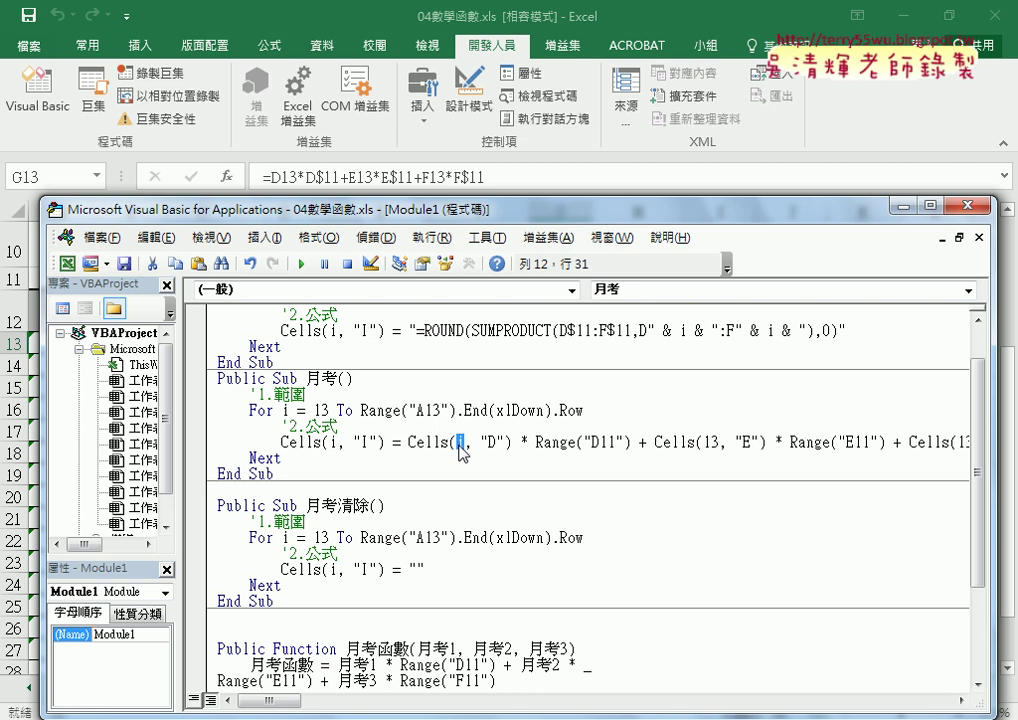
click(590, 441)
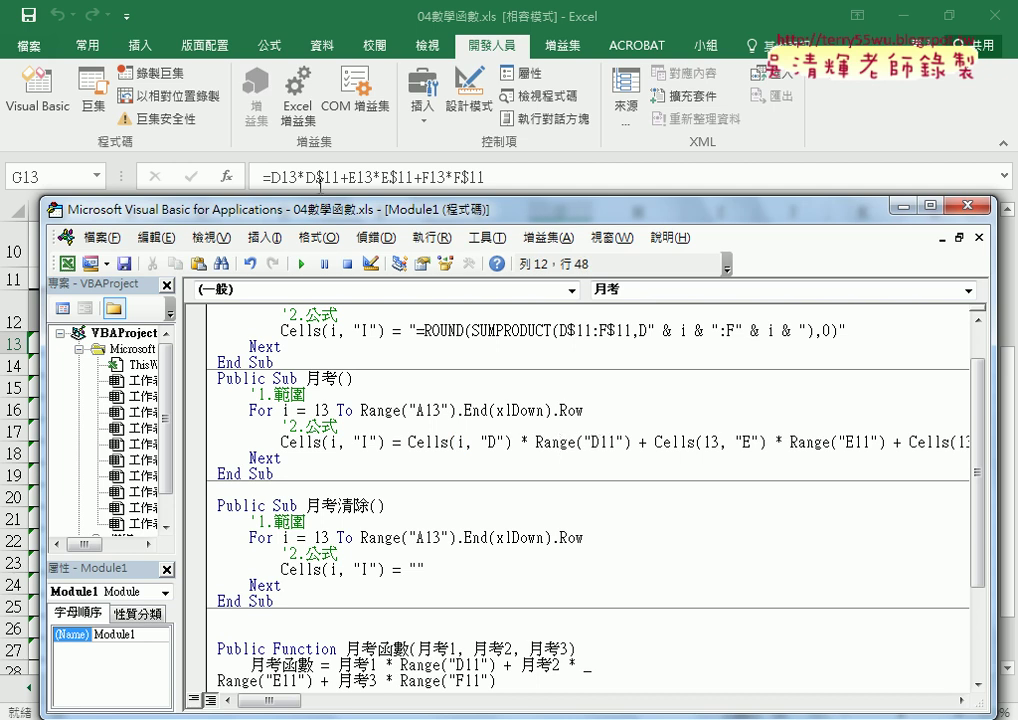
- Replace 13 with i in the E and F score references as well
click(654, 441)
click(713, 441)
double_click(710, 441)
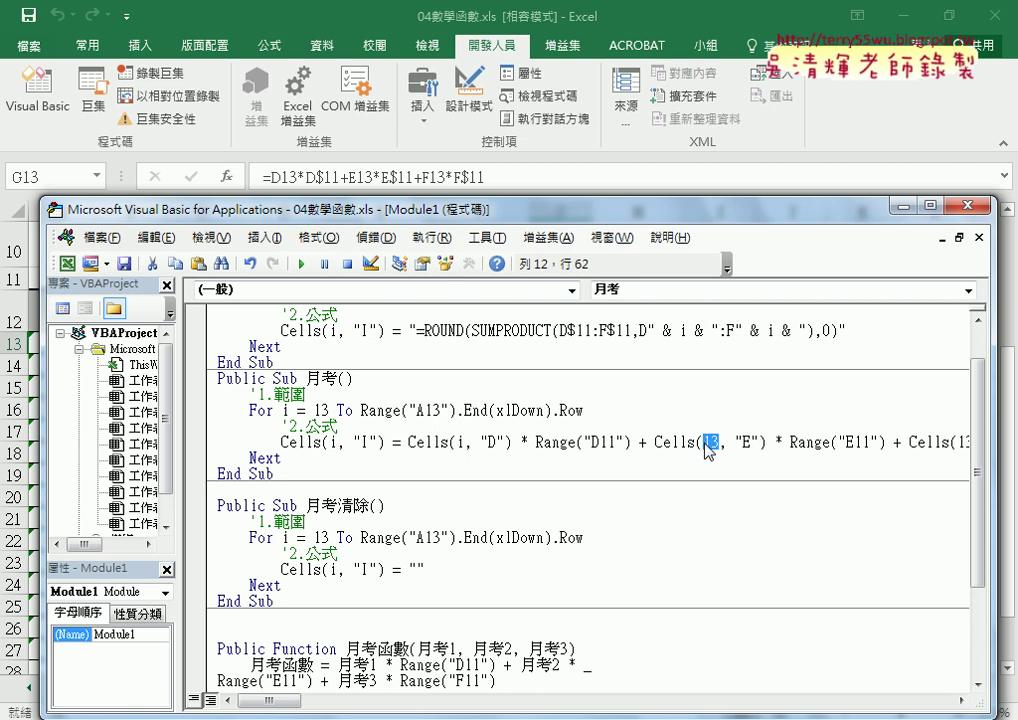
text(i)
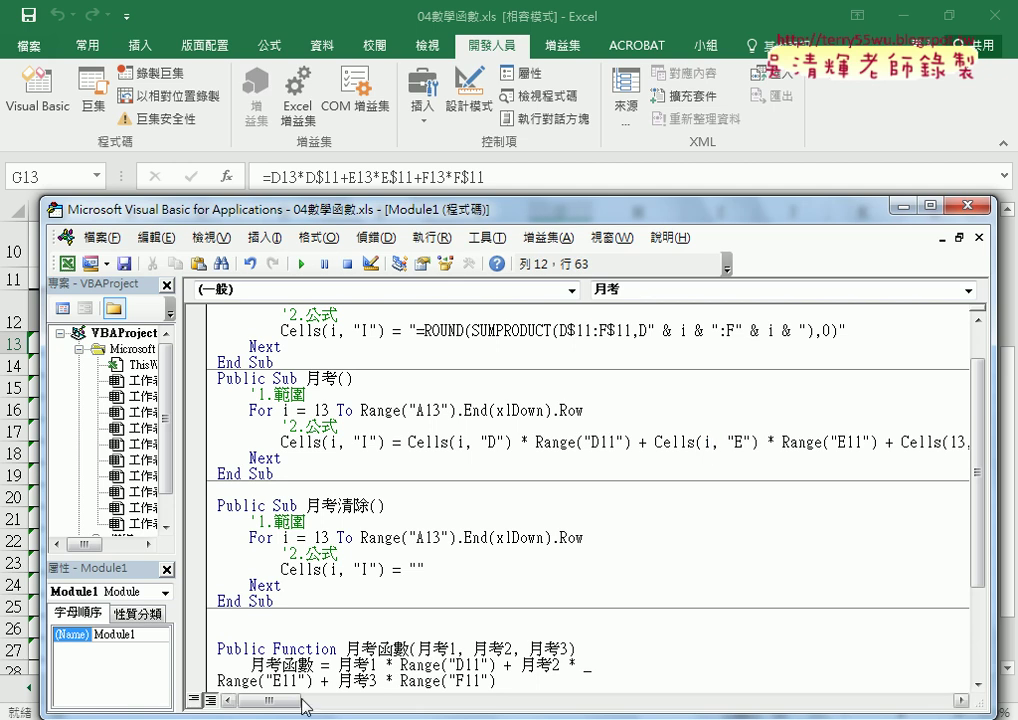
drag(270, 700, 300, 700)
double_click(834, 442)
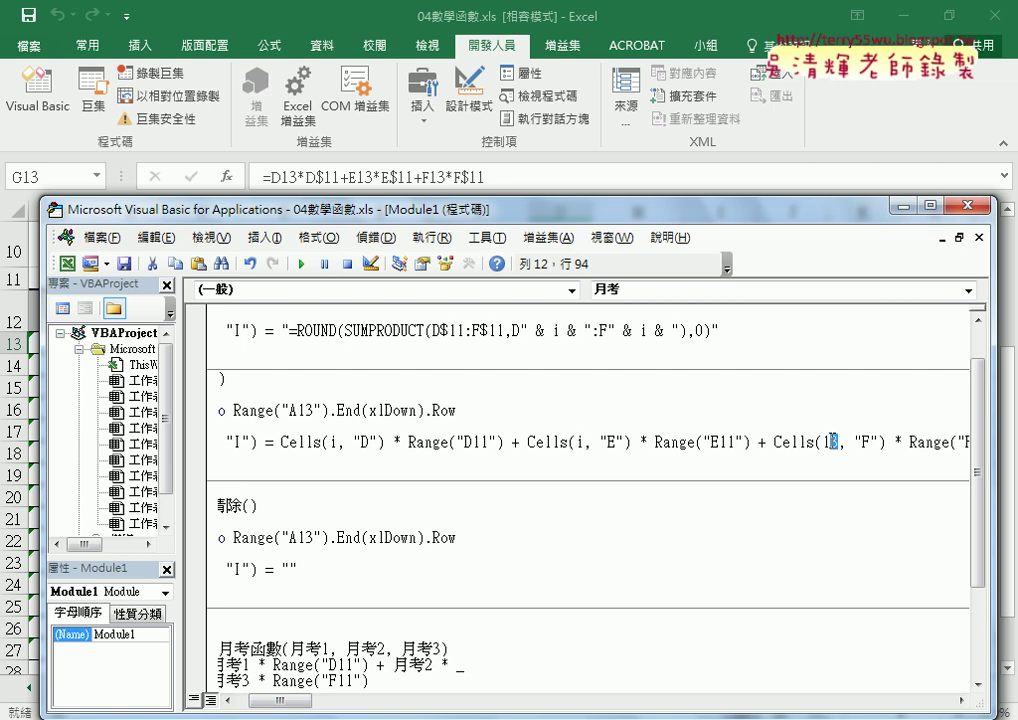
drag(827, 442, 823, 440)
text(i)
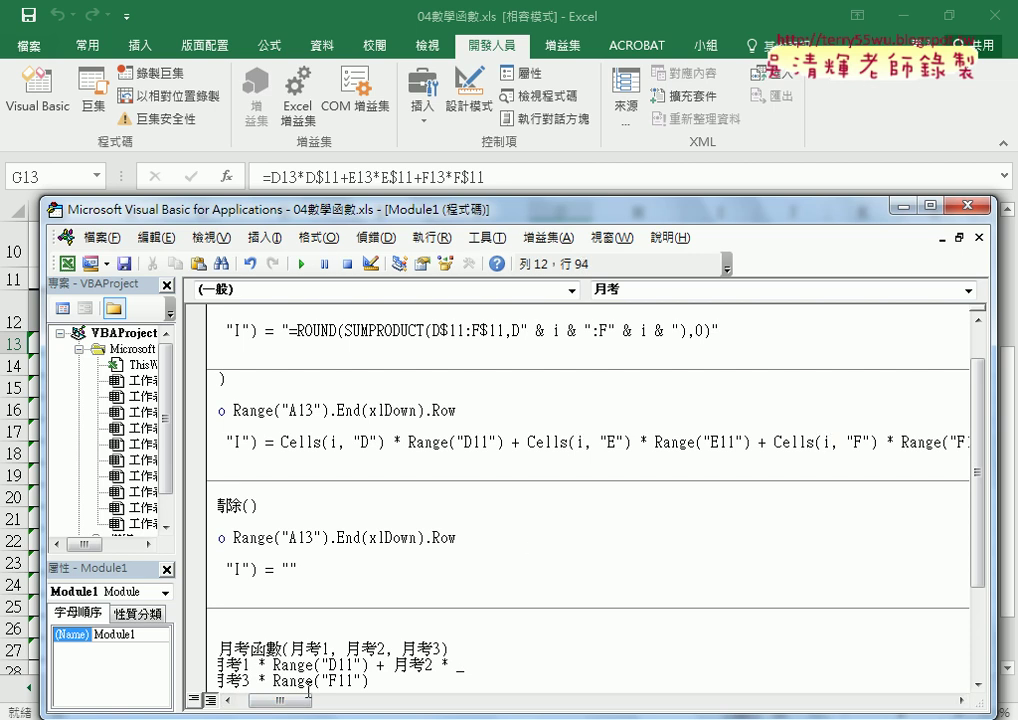
scroll(534, 548, left, 5)
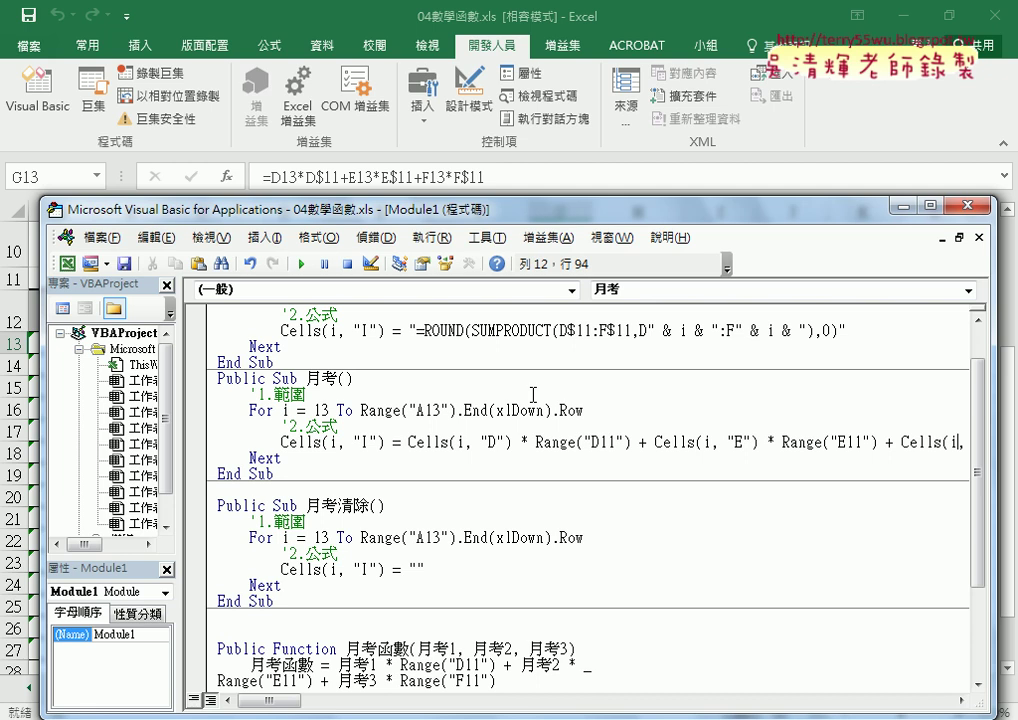
mouse_move(283, 700)
mouse_down()
mouse_move(305, 708)
mouse_move(240, 705)
mouse_up()
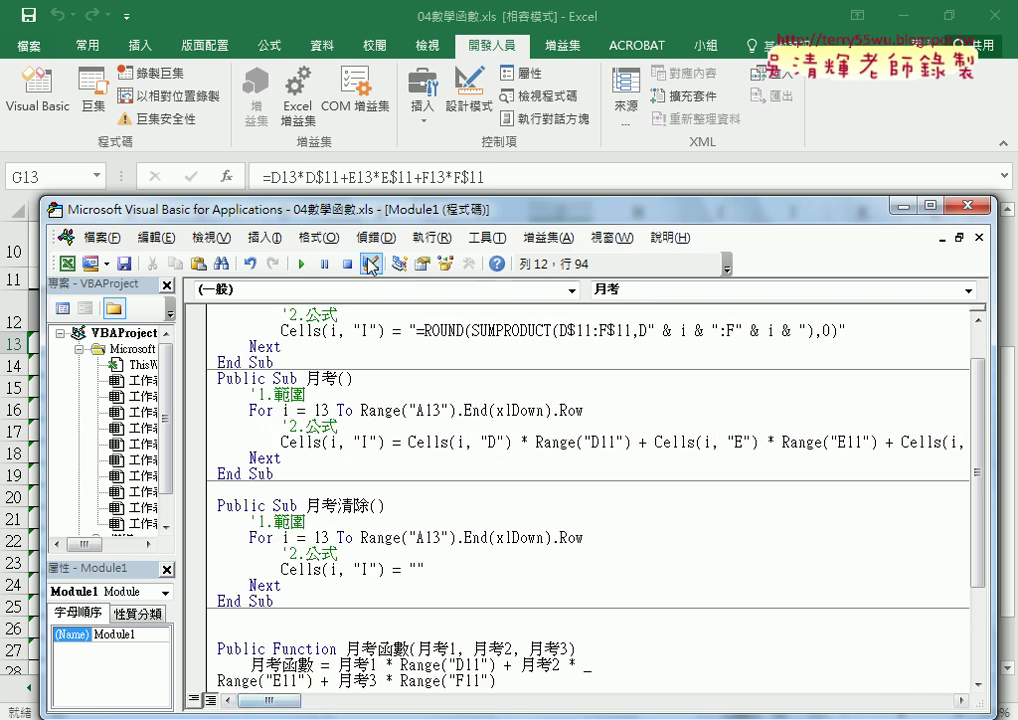
mouse_move(380, 212)
mouse_down()
mouse_move(390, 418)
mouse_move(378, 214)
mouse_up()
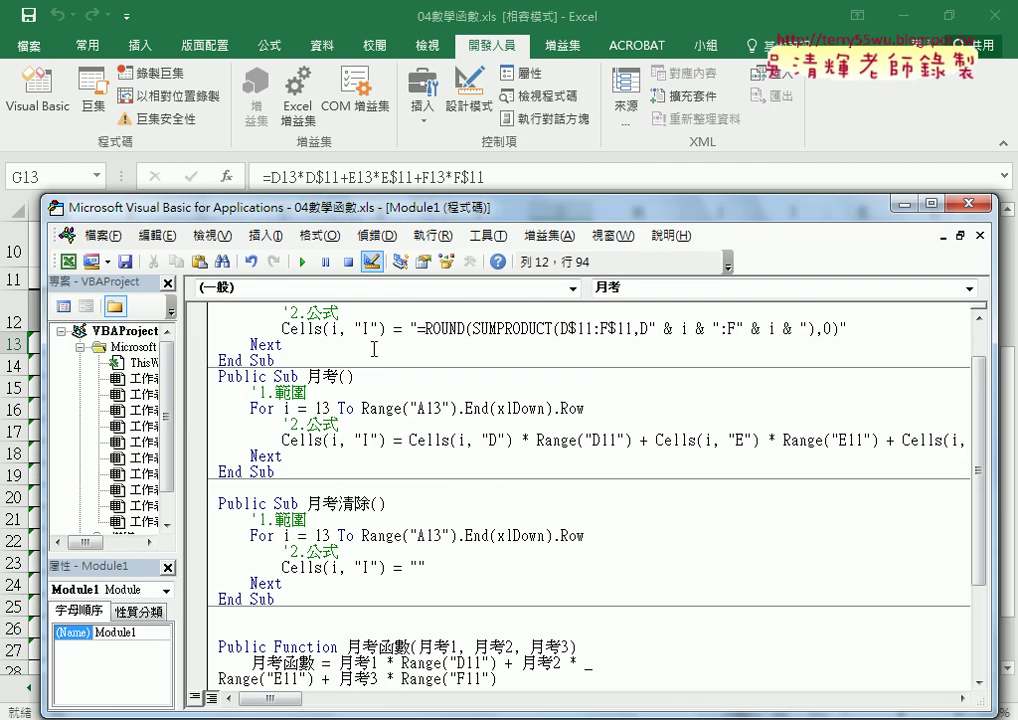
- Resize and shift the code editor so column I and the sheet buttons stay visible
click(370, 535)
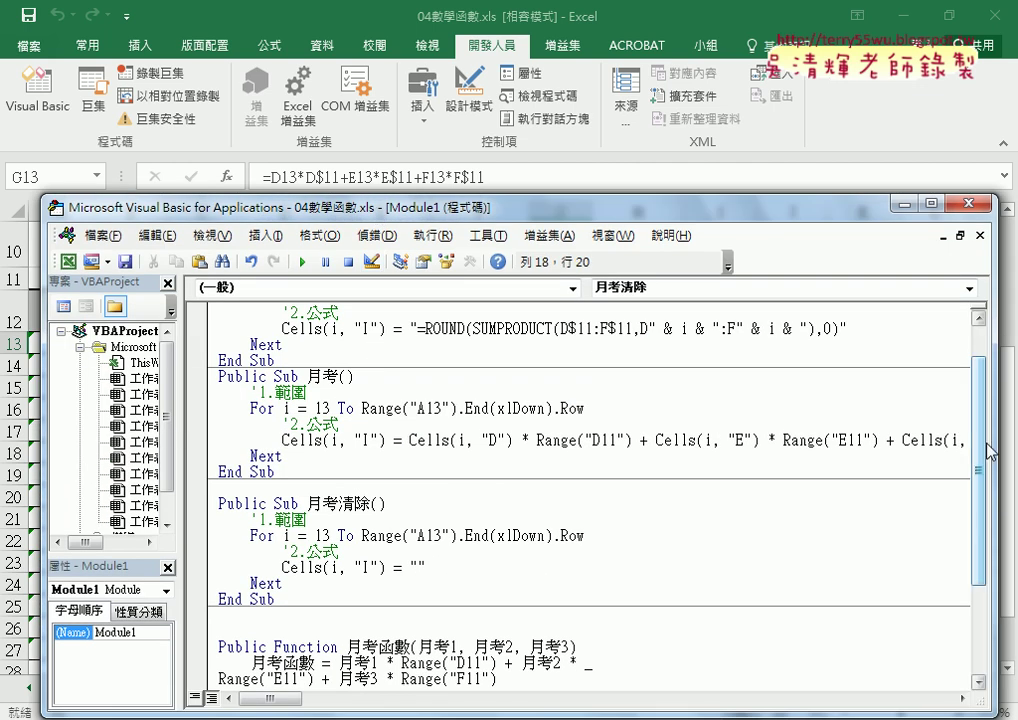
drag(997, 424, 828, 424)
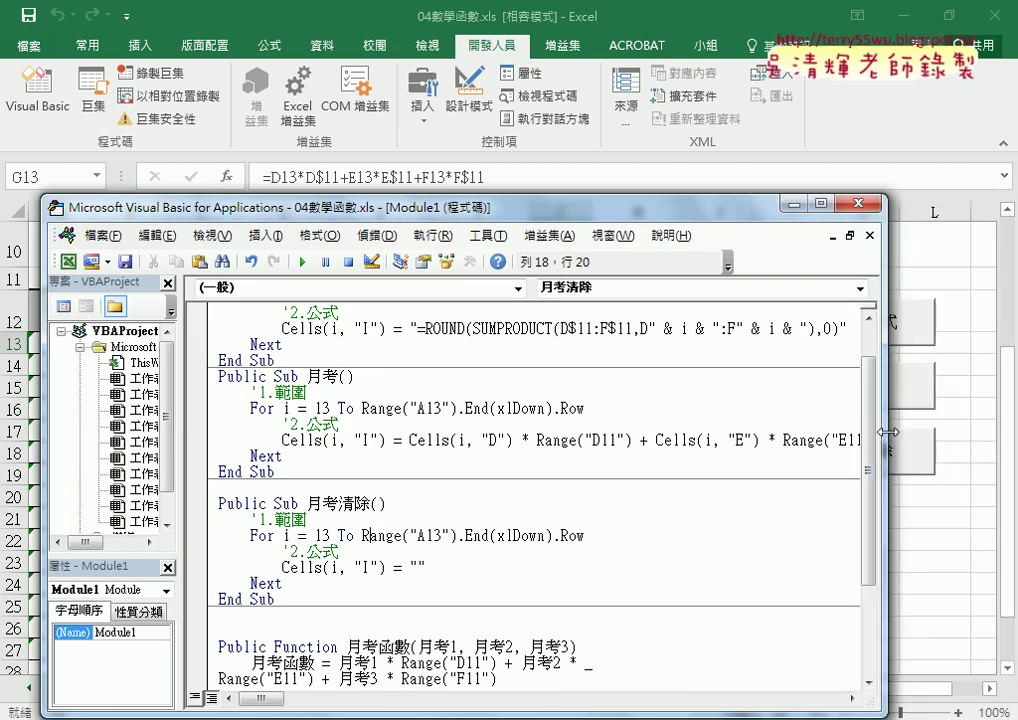
drag(570, 218, 407, 215)
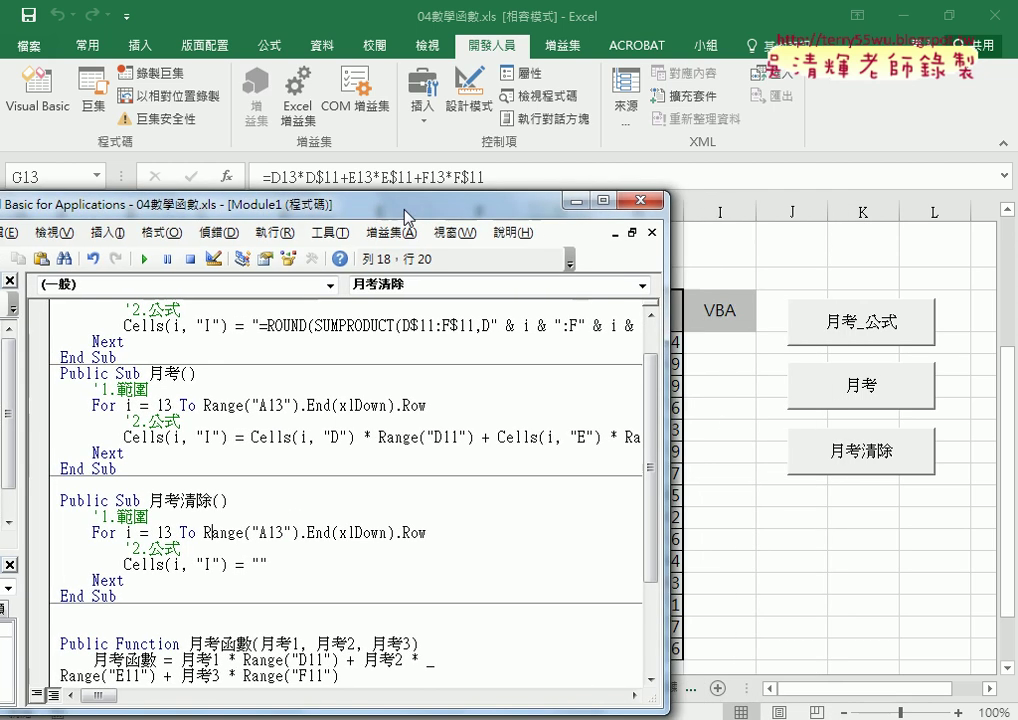
click(186, 420)
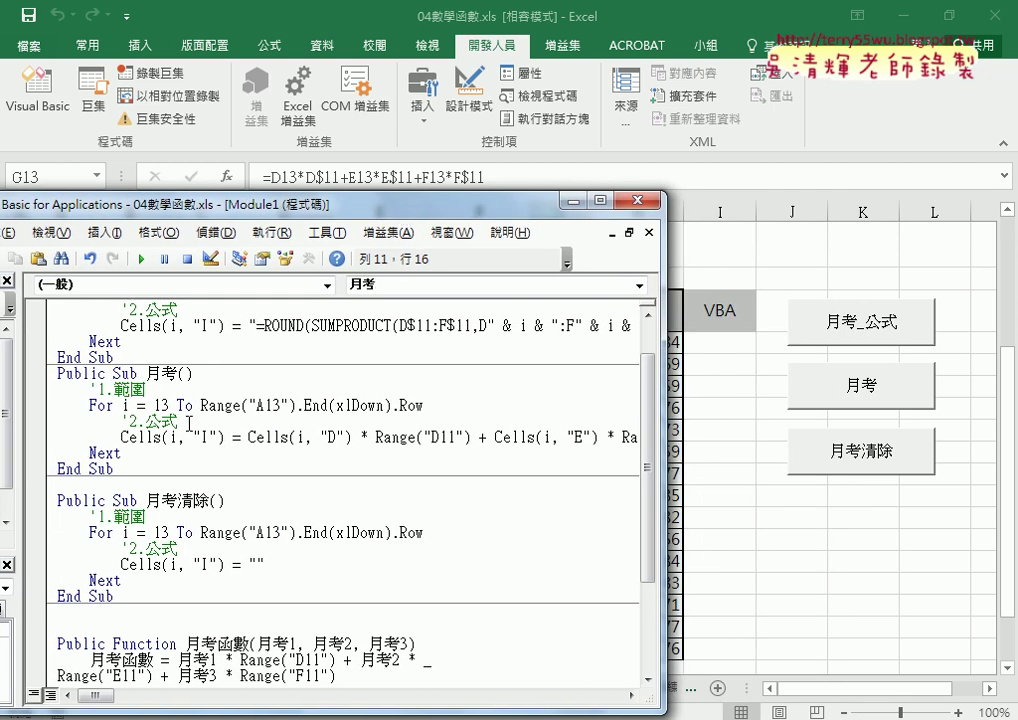
- Step through 月考 with F8 for two rows, then continue it to fill totals 84 down to 76
key(F8)
key(F8)
key(F8)
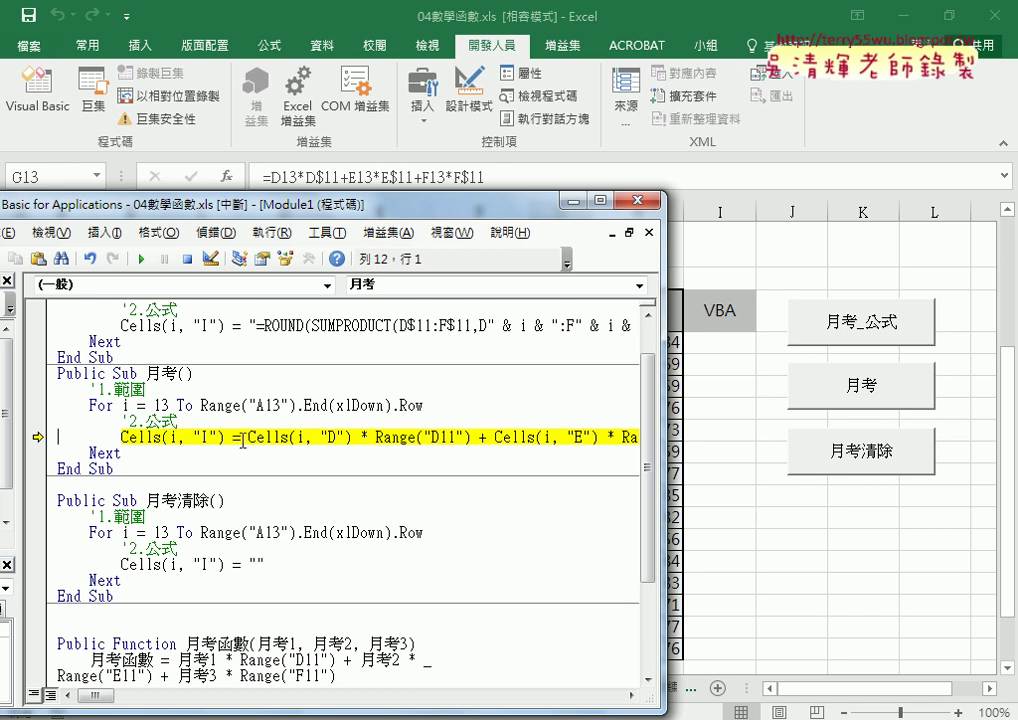
drag(248, 437, 470, 437)
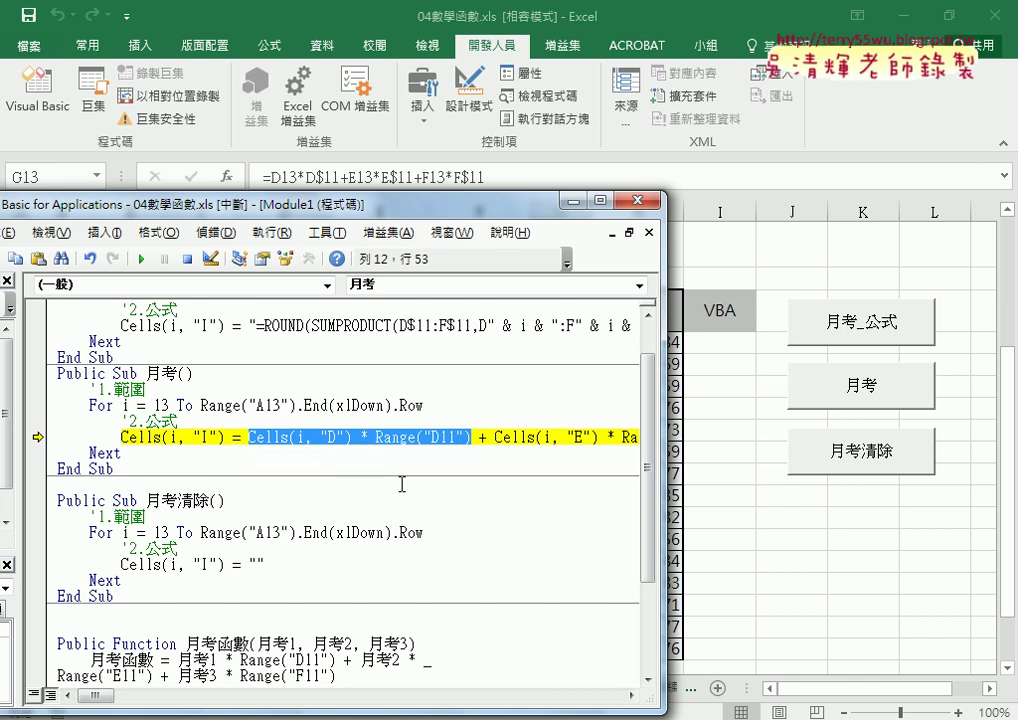
key(F8)
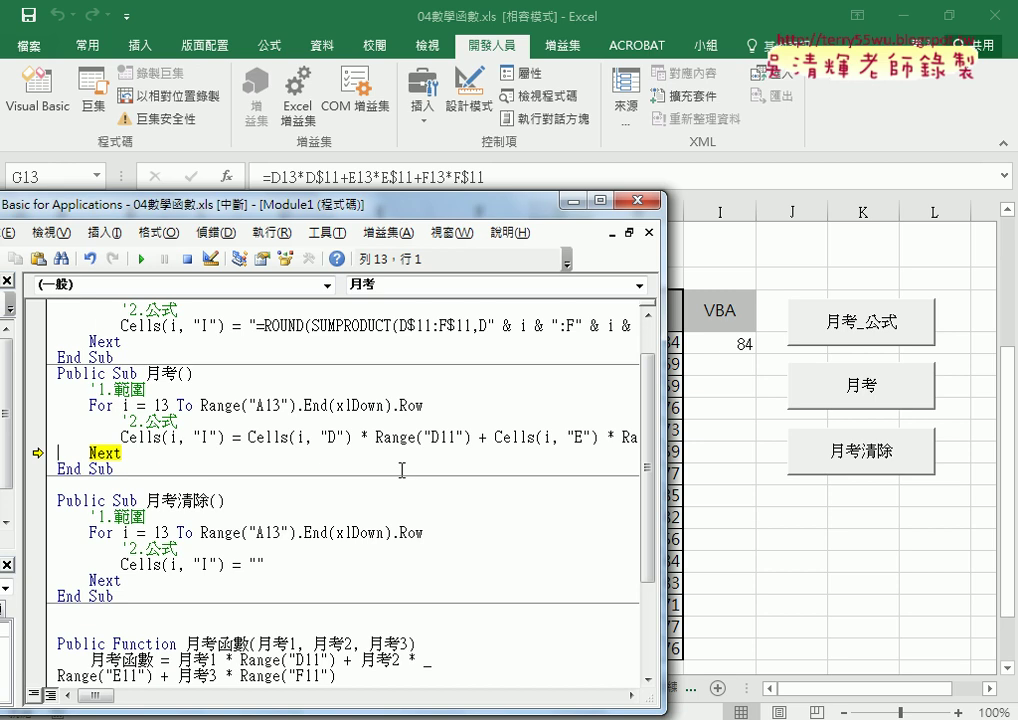
key(F8)
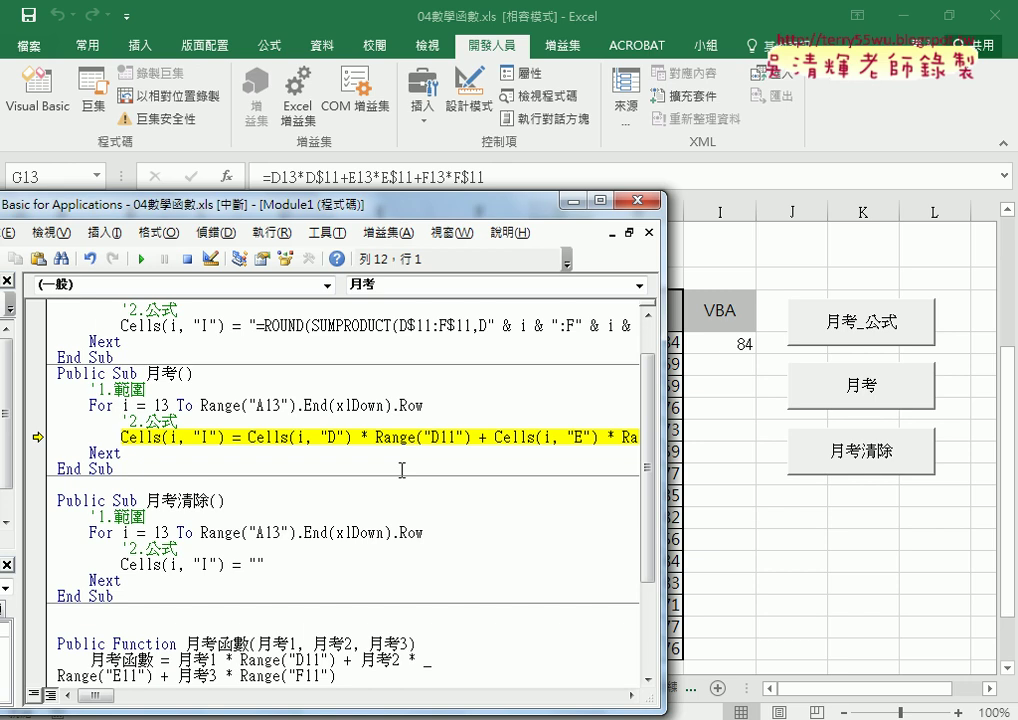
key(F8)
key(F8)
key(F8)
key(F8)
click(142, 260)
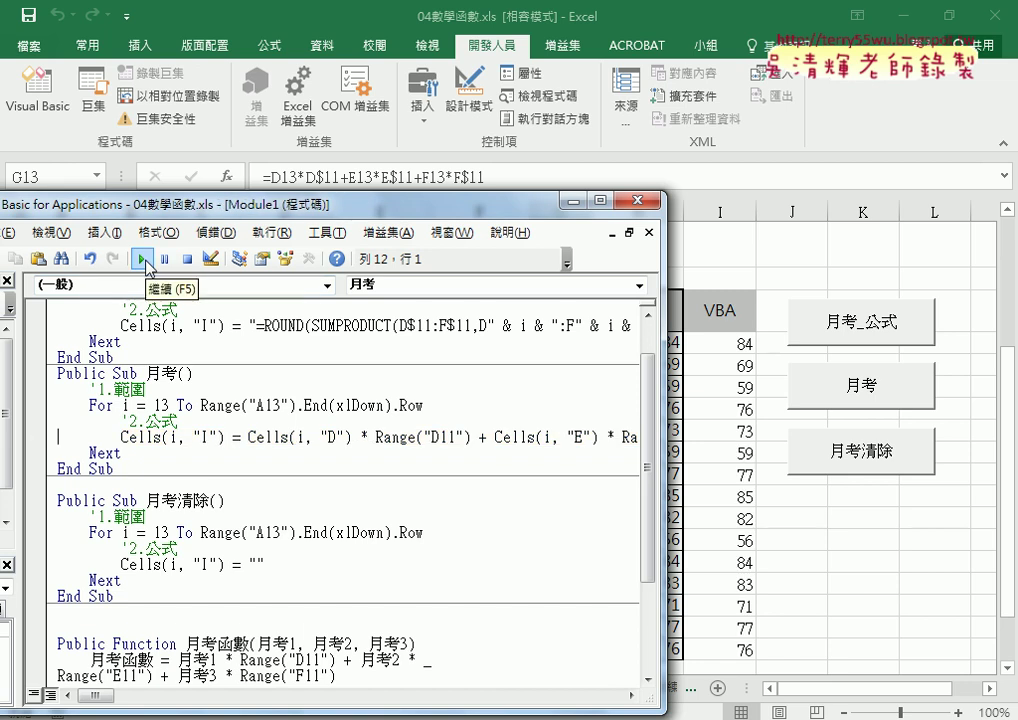
- Wrap 月考's Cells(i,"D")/E/F weighted sum in round(..., 0), matching the formula macro's ROUND
click(600, 203)
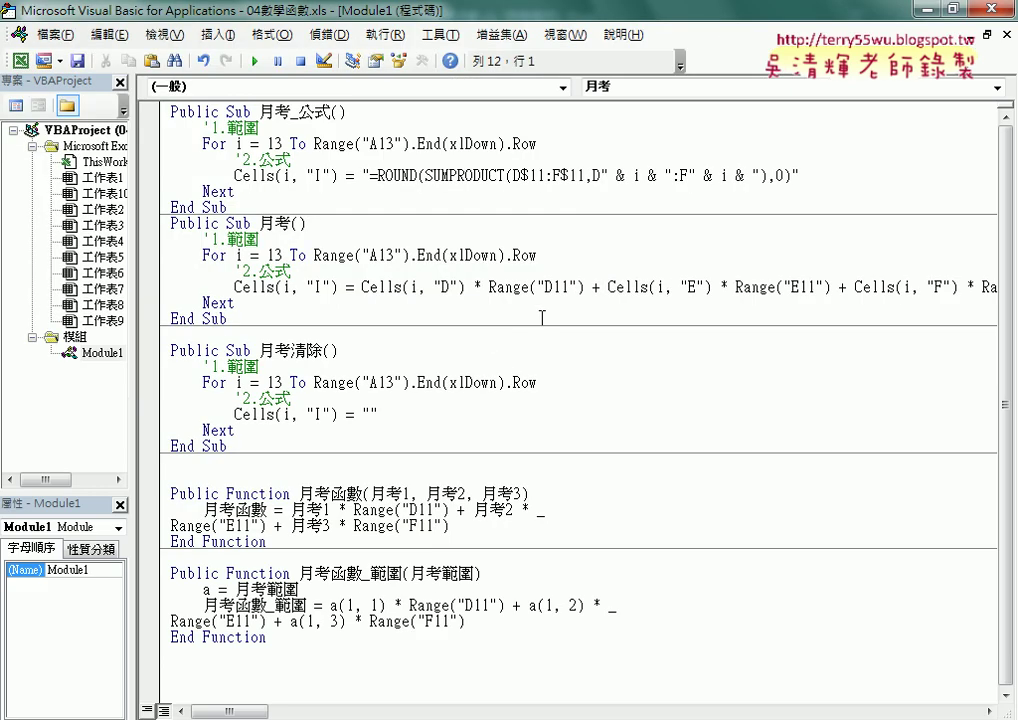
double_click(378, 176)
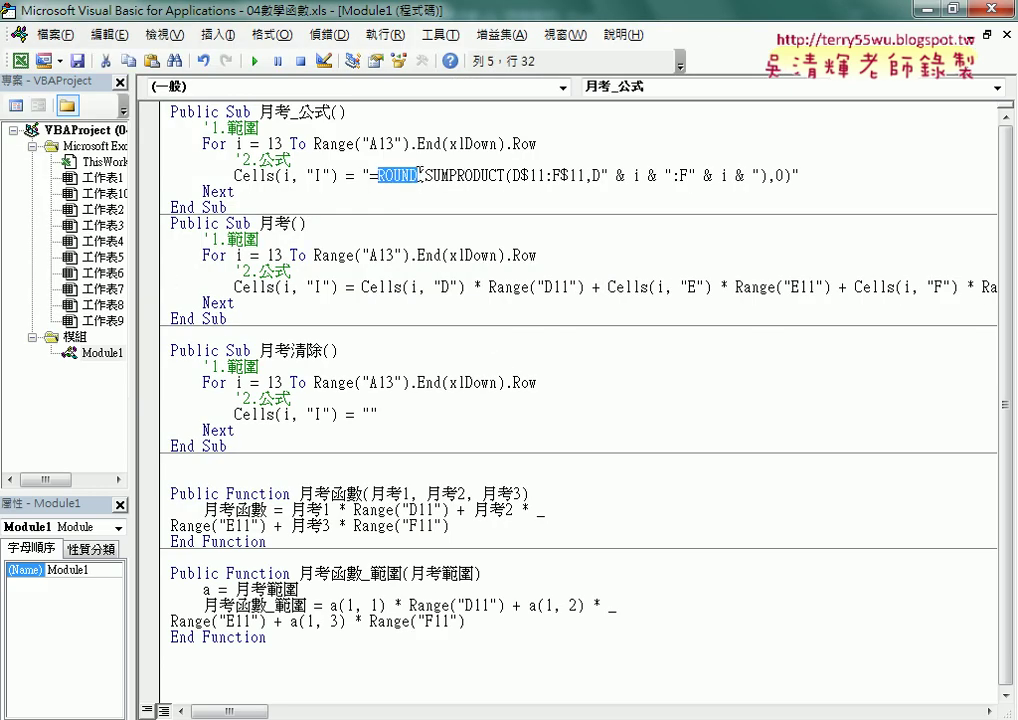
click(364, 288)
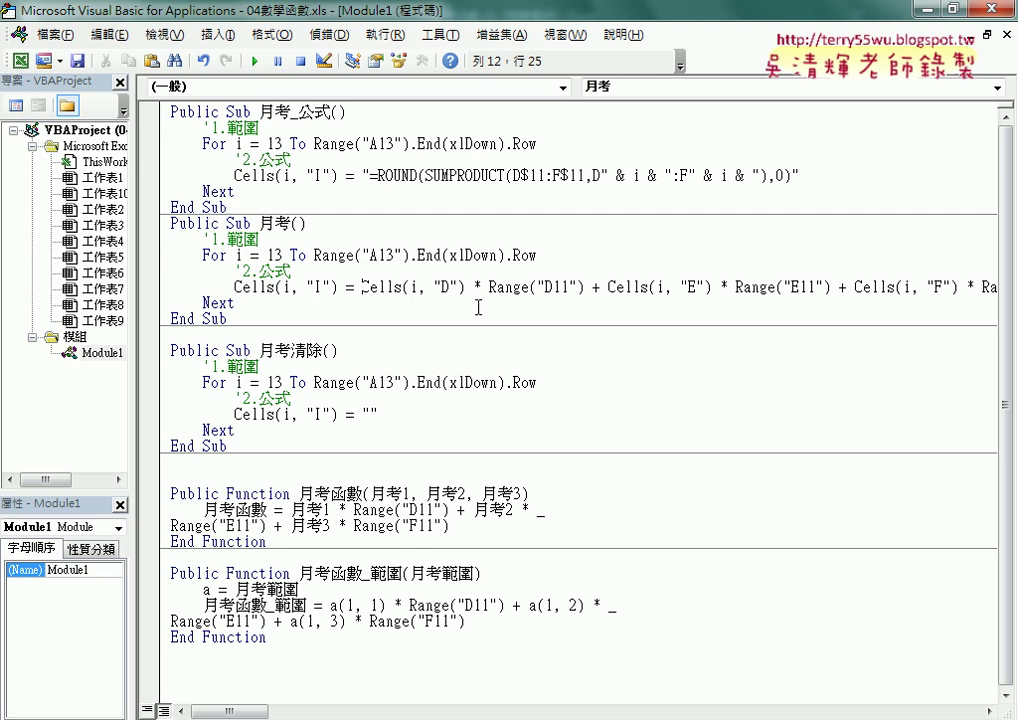
text(r)
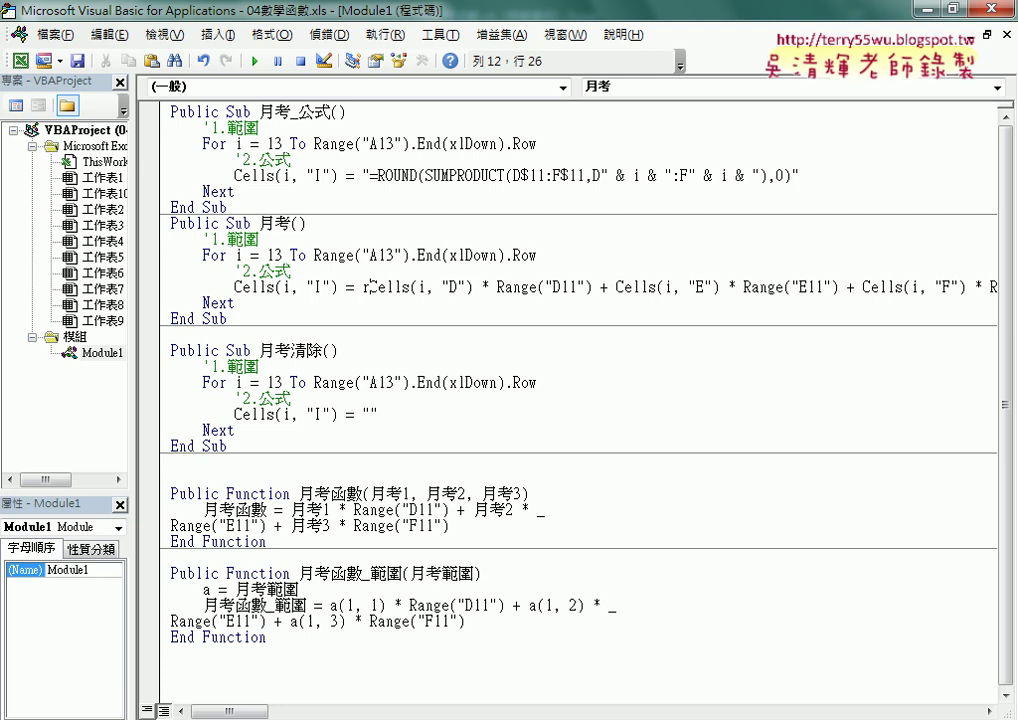
text(o)
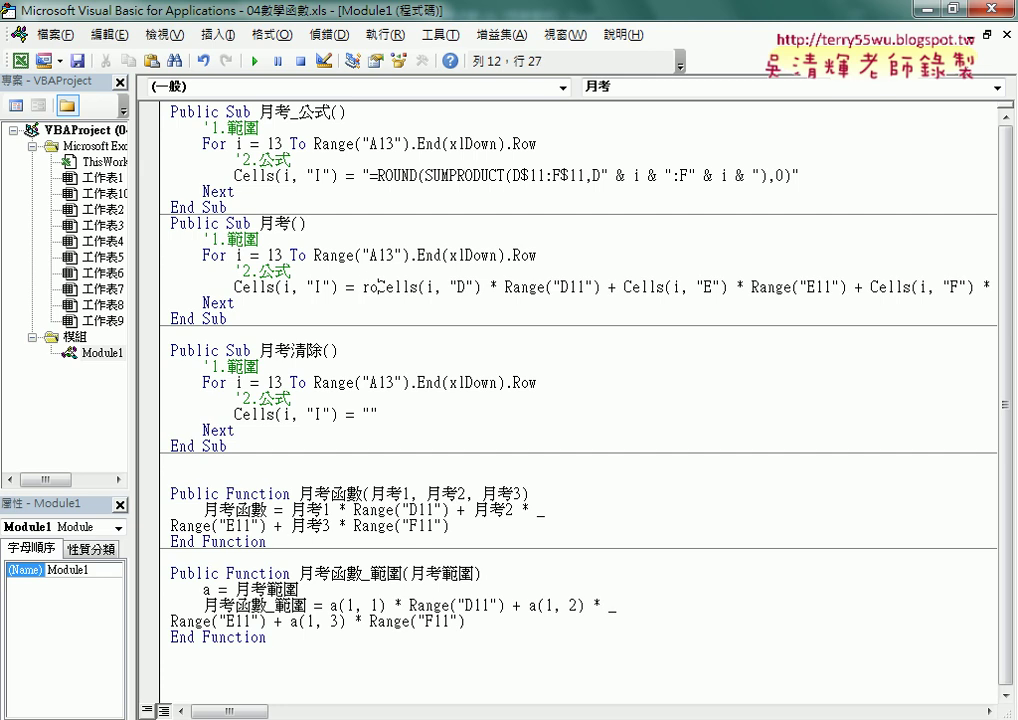
text(und()
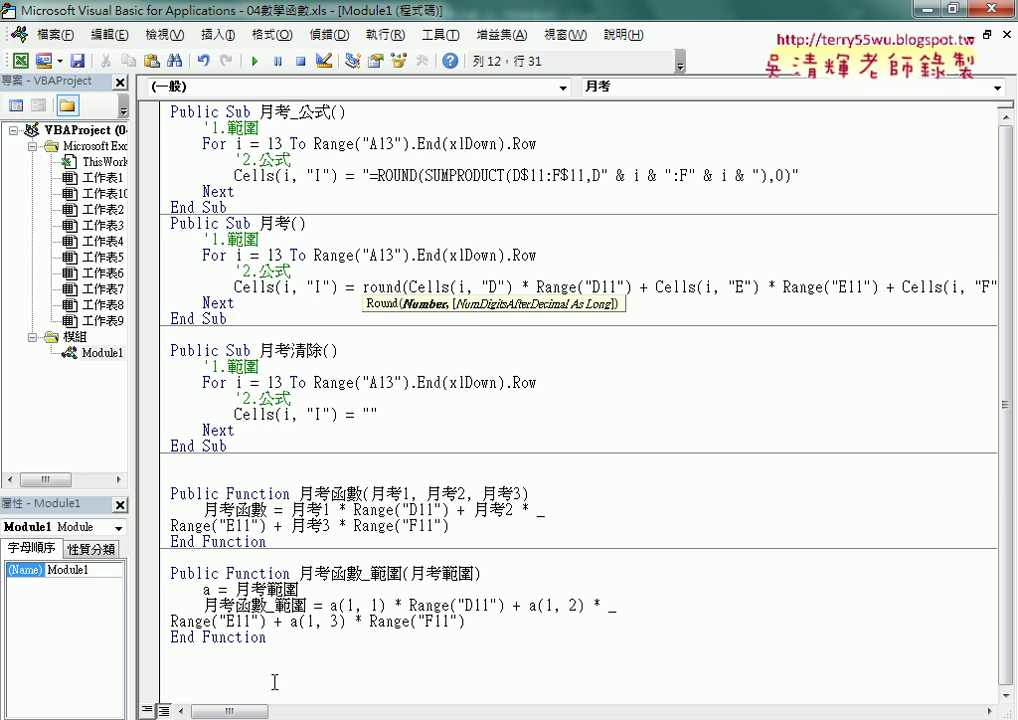
drag(255, 711, 314, 716)
click(541, 286)
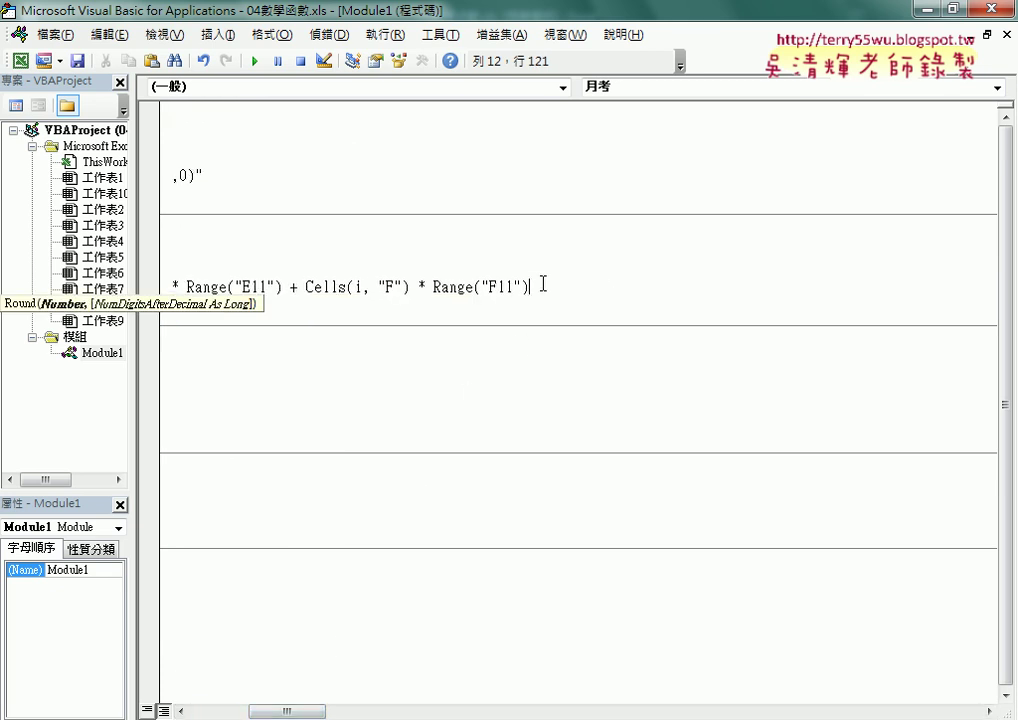
text(,0)
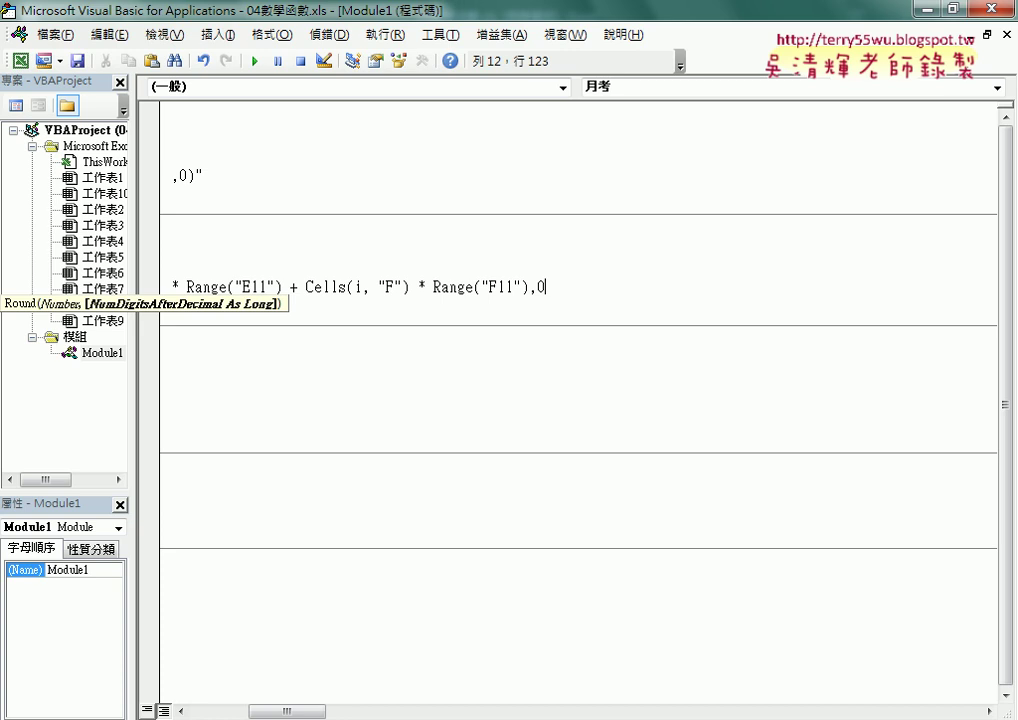
text())
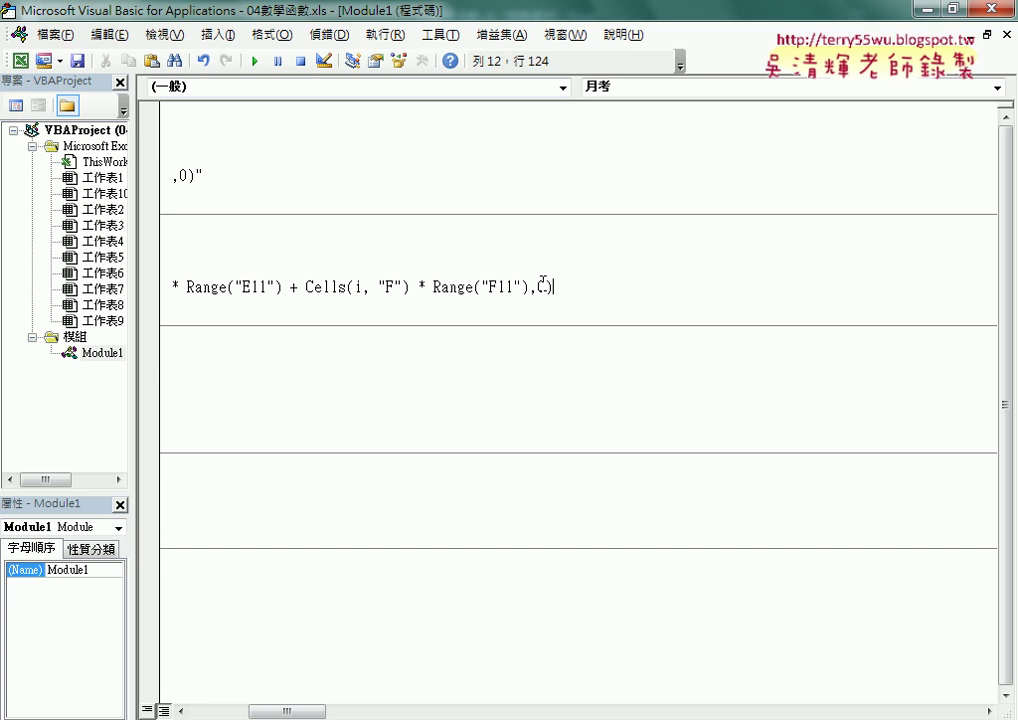
drag(290, 712, 230, 712)
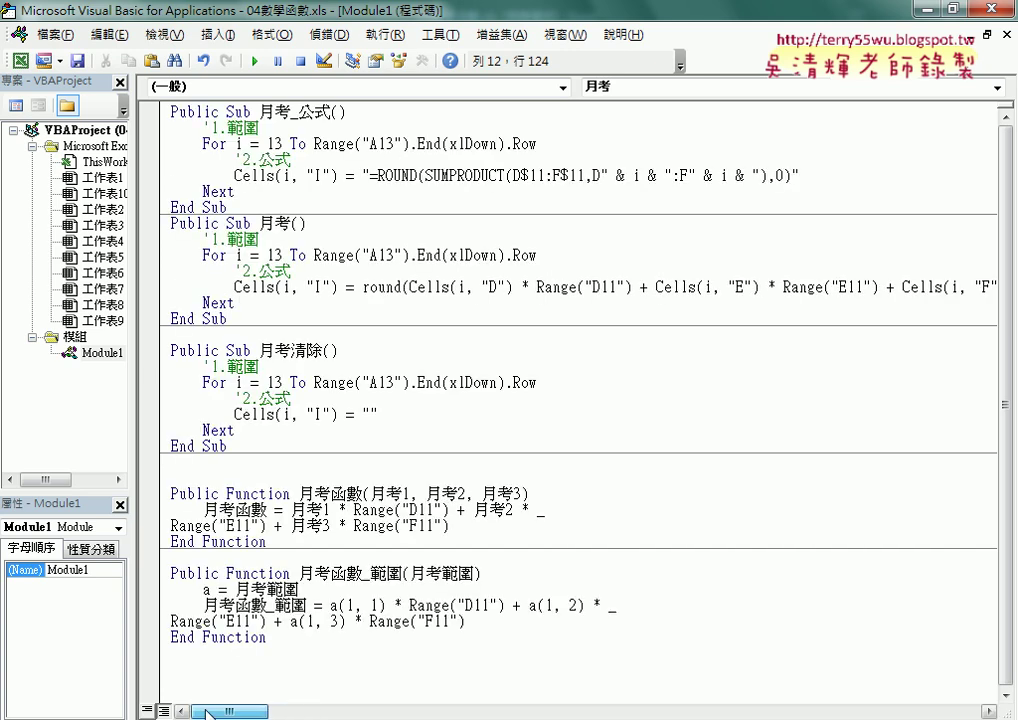
drag(362, 287, 403, 290)
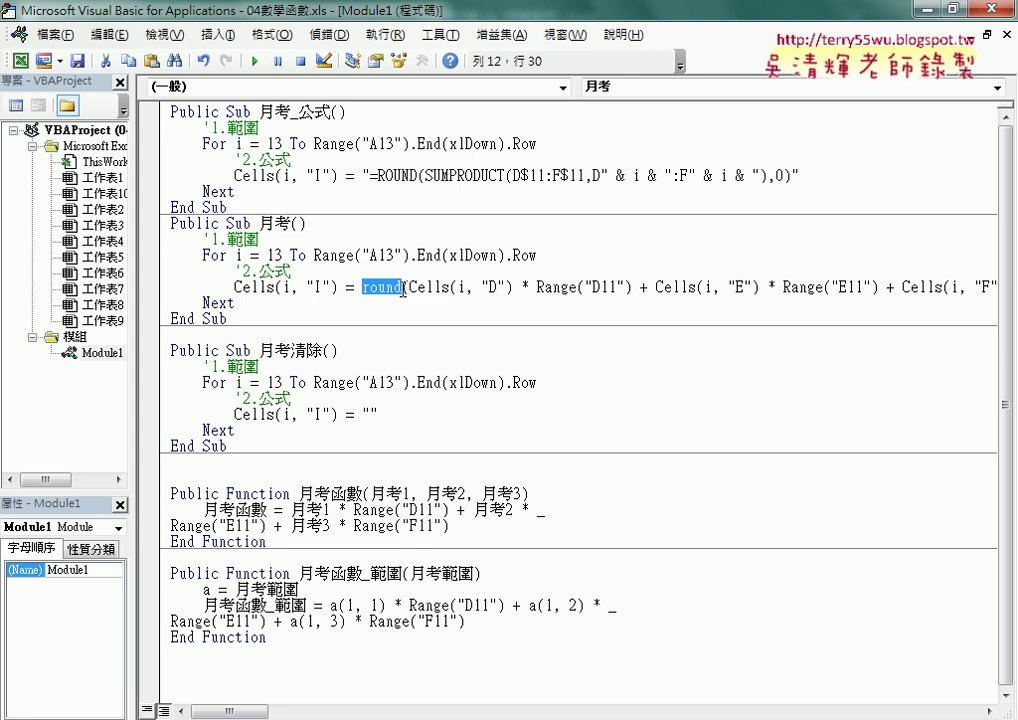
- Commit the edited 月考 line so round becomes Round, checking it against ROUND in 月考_公式
drag(378, 176, 420, 176)
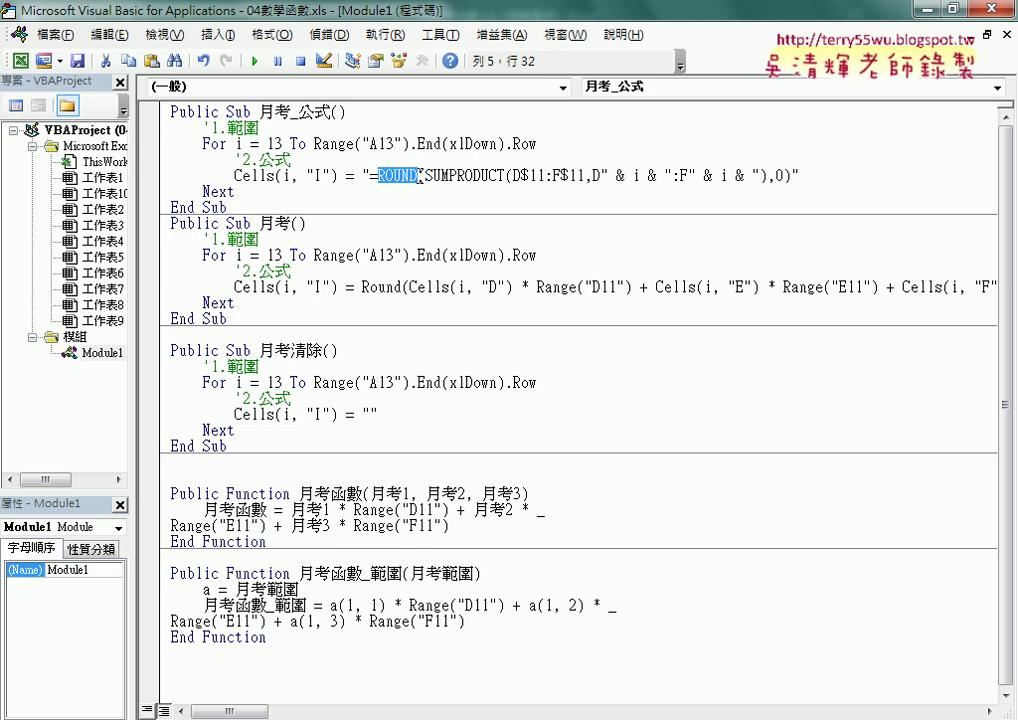
click(363, 286)
click(395, 175)
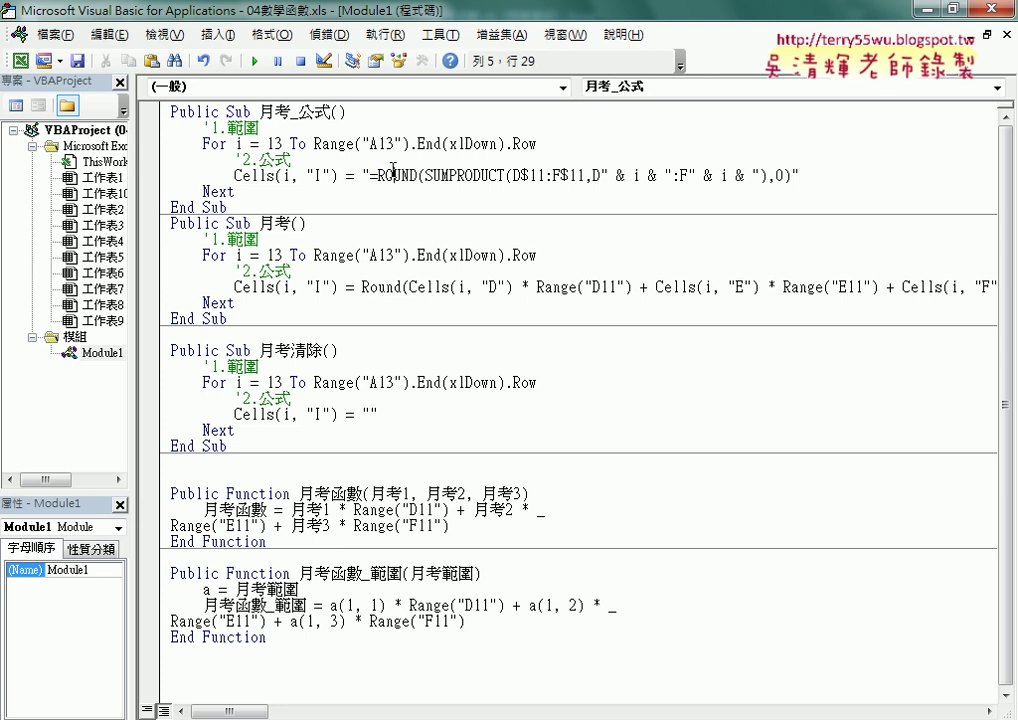
click(379, 286)
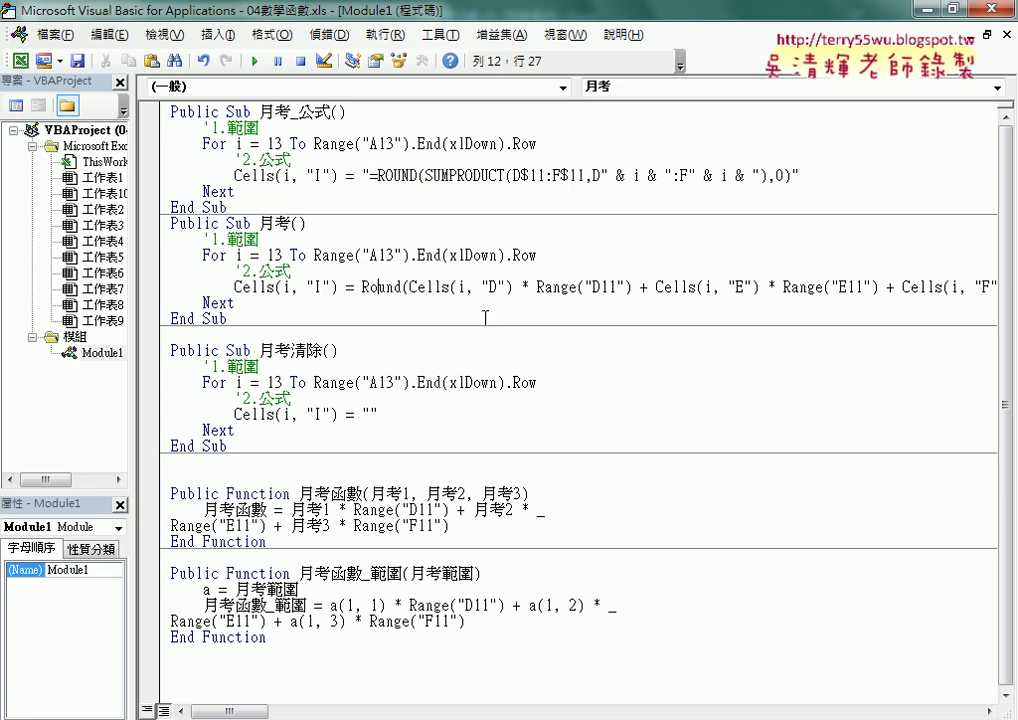
- Run 月考_公式 and check the ROUND formula in I13, then run 月考 and 月考清除 to clear I13:I27
key(alt+F11)
click(791, 535)
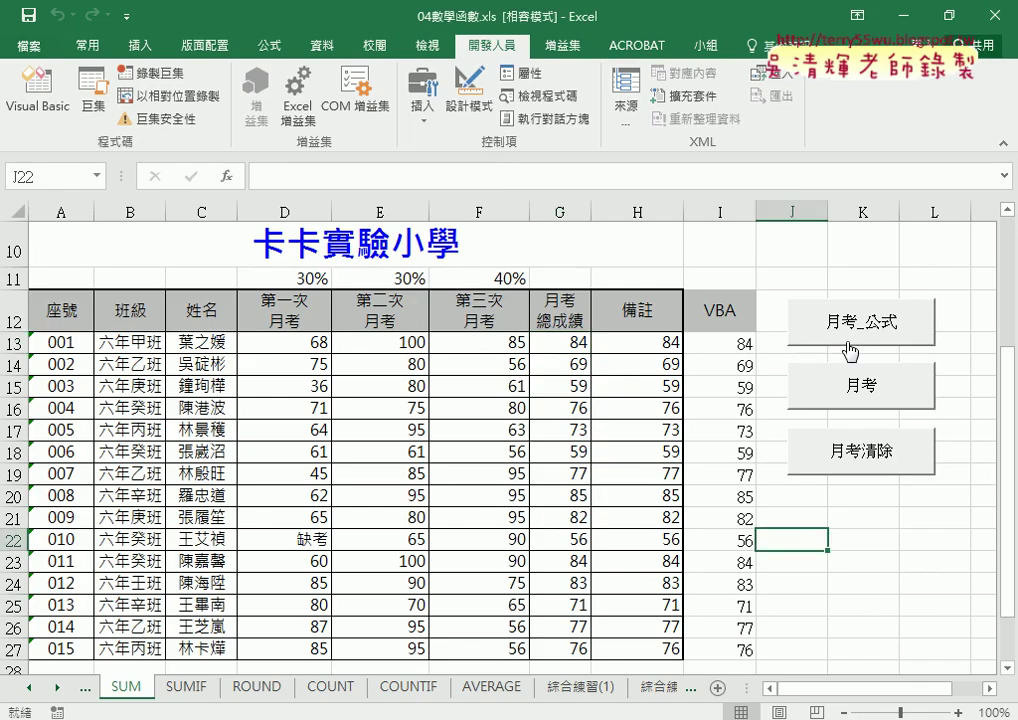
click(850, 318)
click(748, 340)
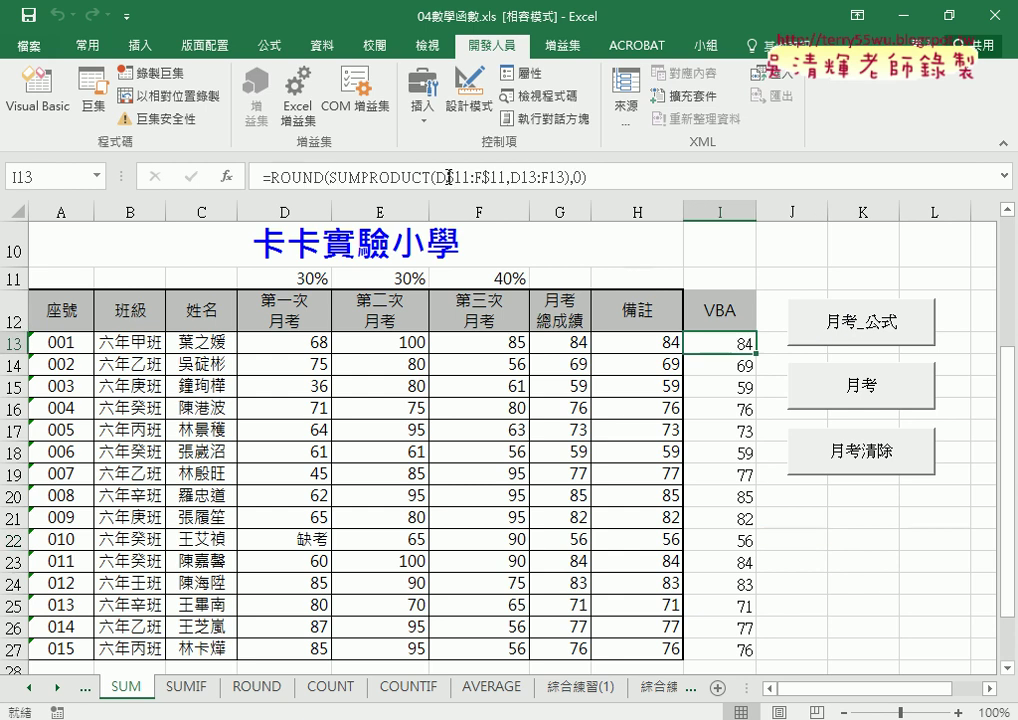
click(842, 386)
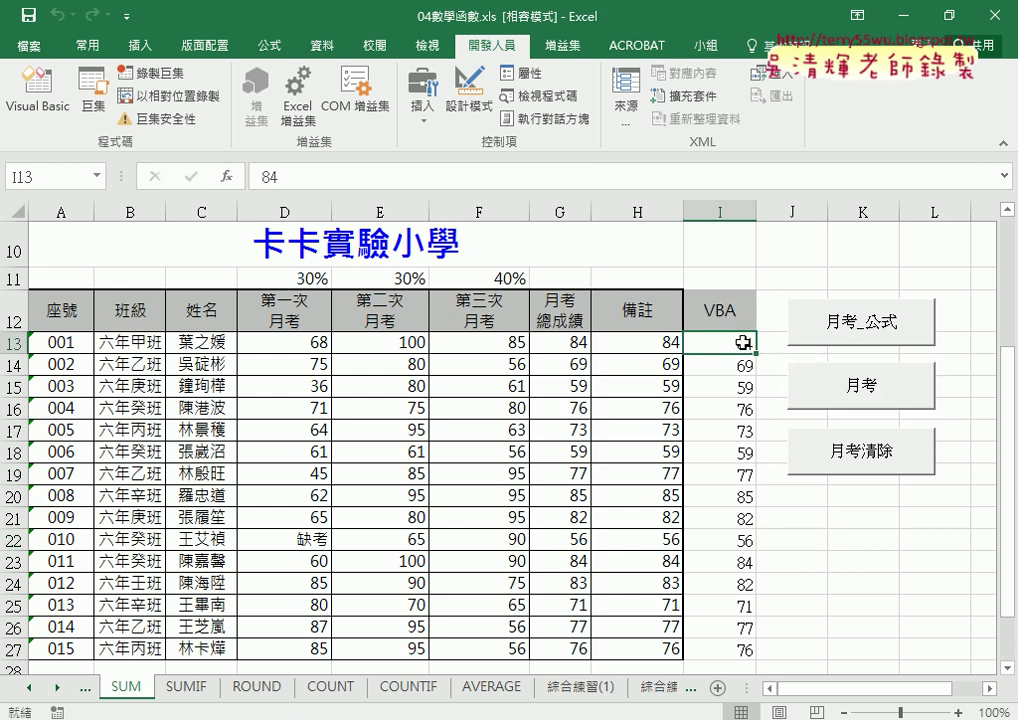
click(862, 452)
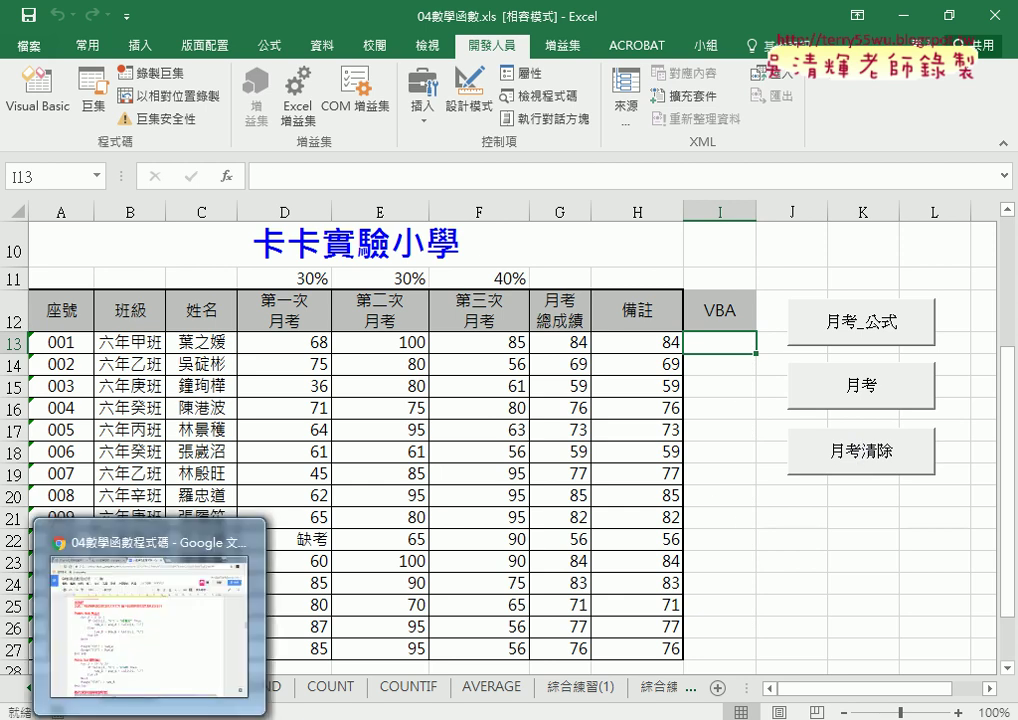
- Scroll the 04數學函數程式碼 Google Doc to the 月考 and 月考清除 code with the Range F11 line
click(150, 615)
scroll(221, 600, up, 3)
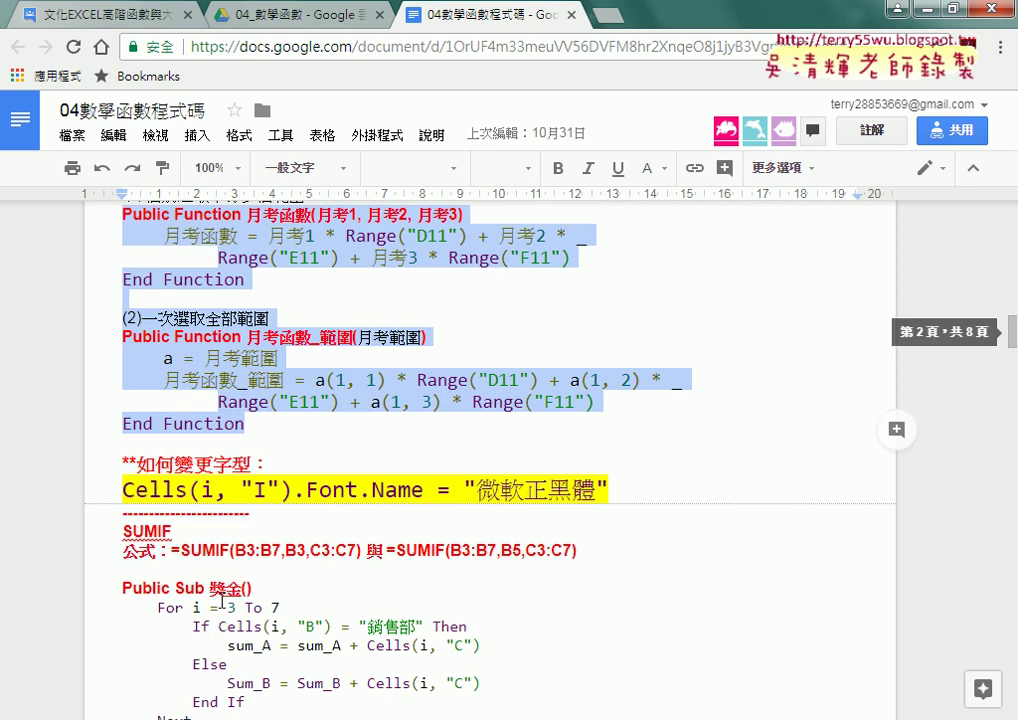
scroll(221, 600, up, 5)
scroll(221, 600, up, 3)
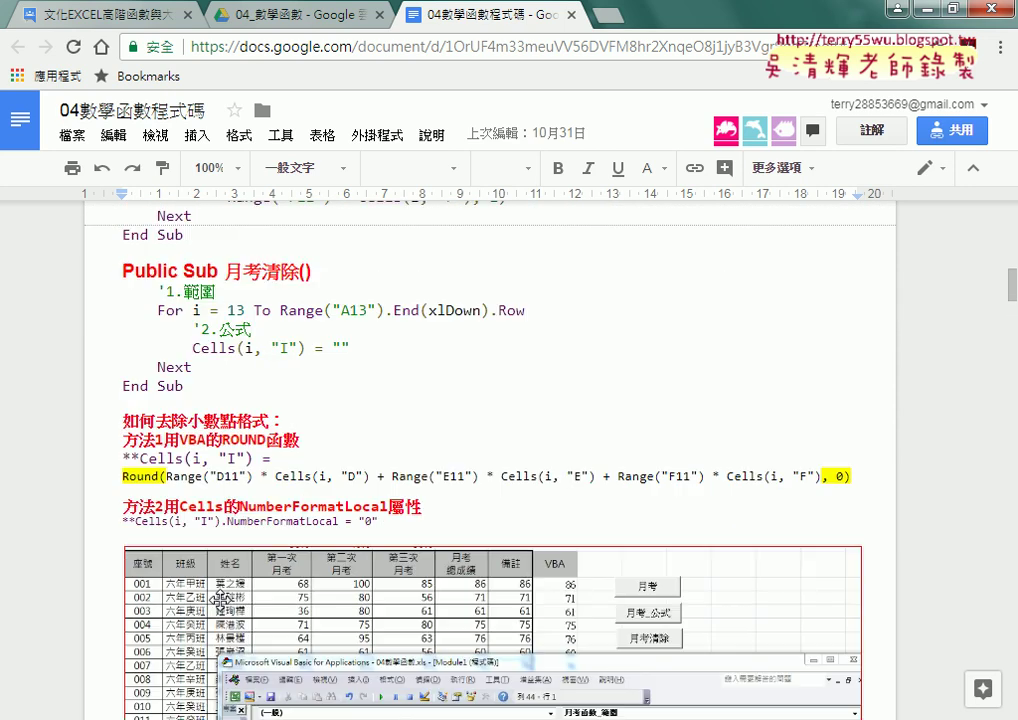
scroll(254, 336, up, 3)
scroll(254, 336, up, 3)
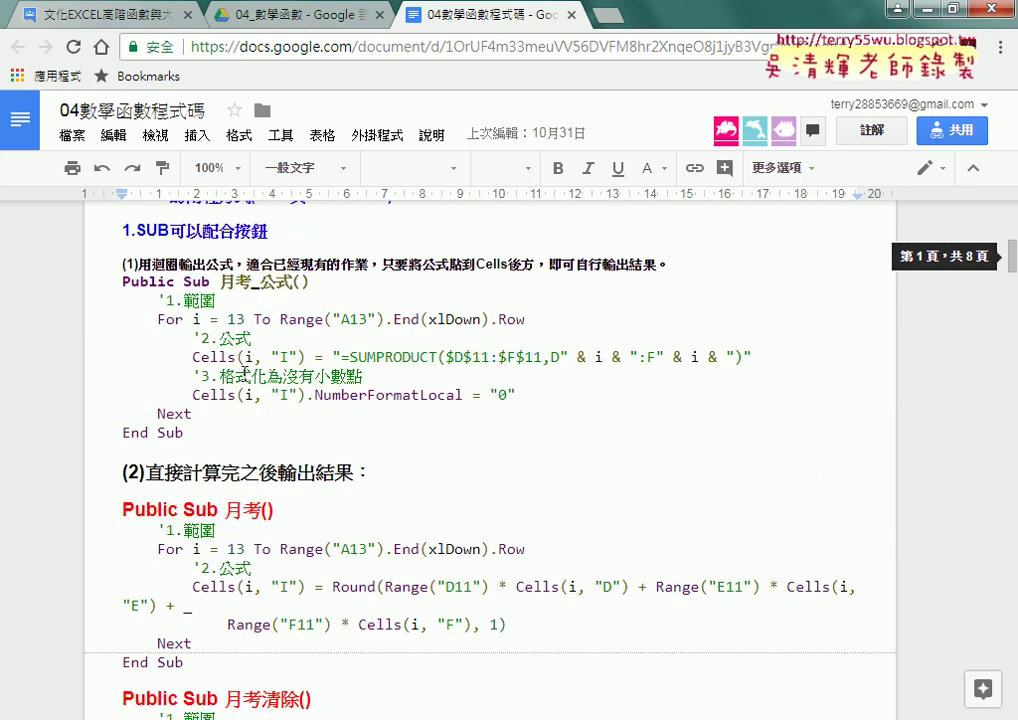
scroll(244, 372, up, 1)
click(367, 425)
scroll(359, 477, down, 2)
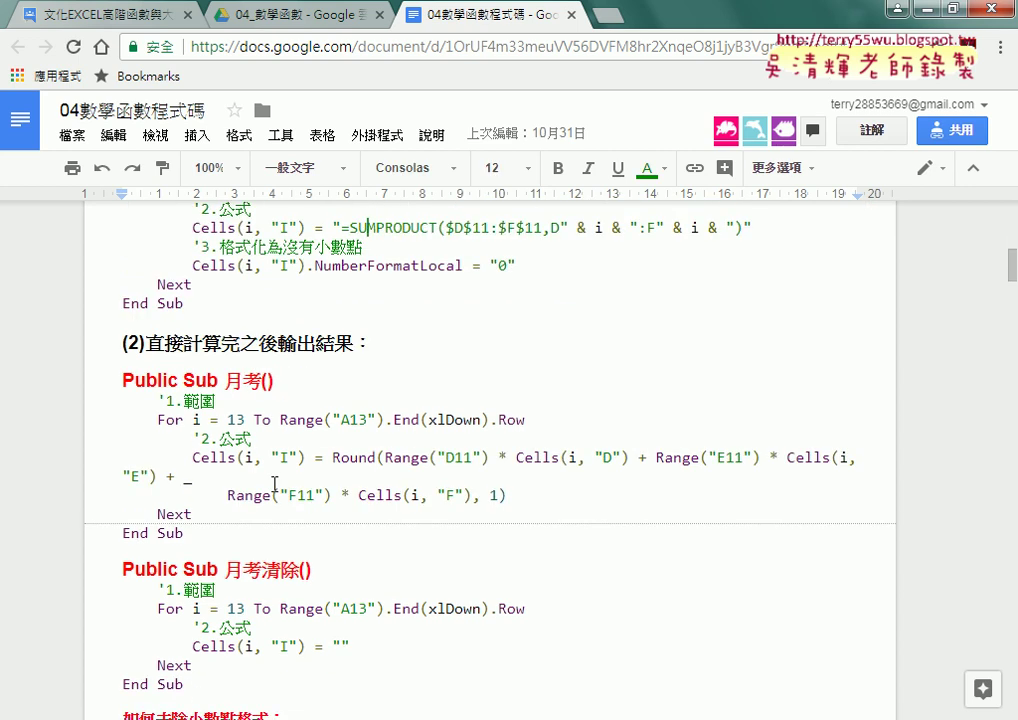
scroll(273, 520, down, 2)
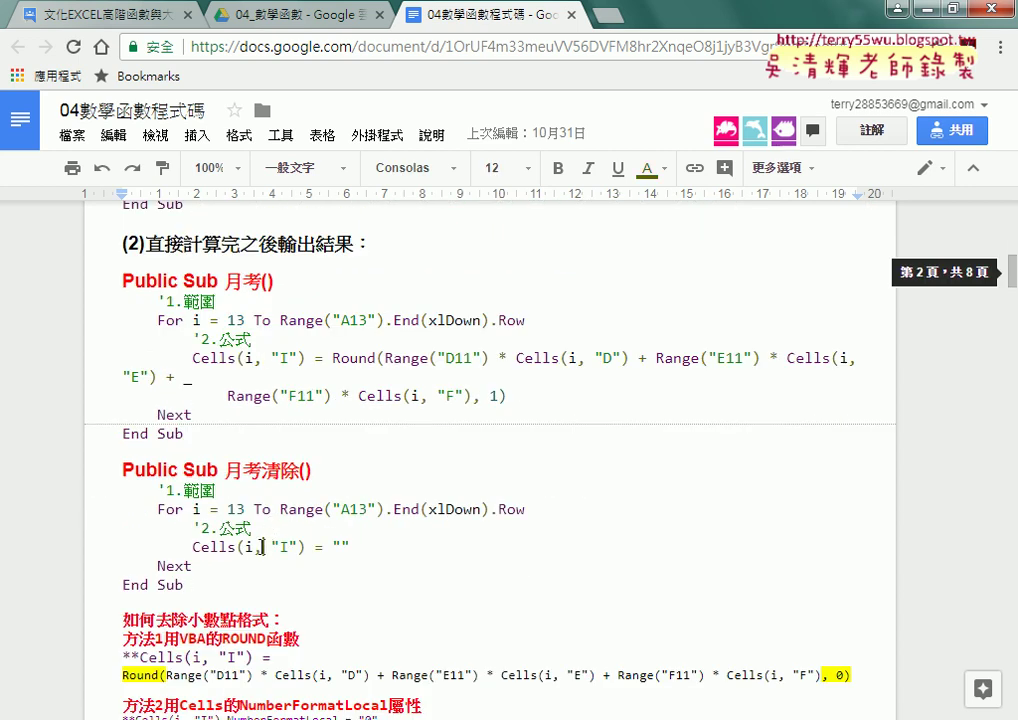
click(262, 546)
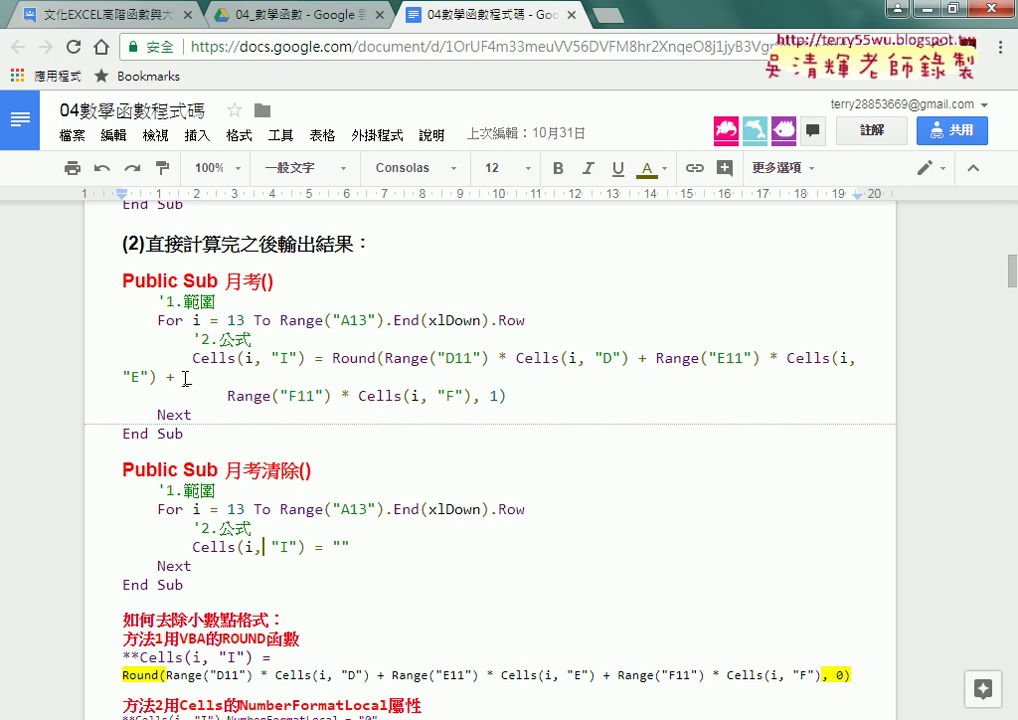
click(218, 396)
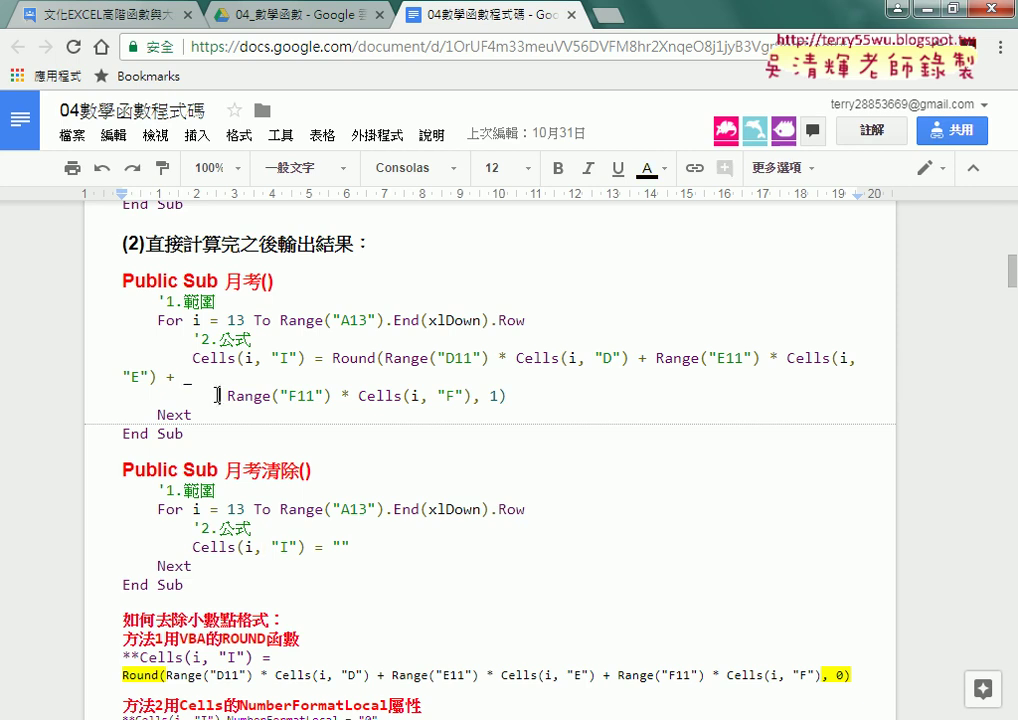